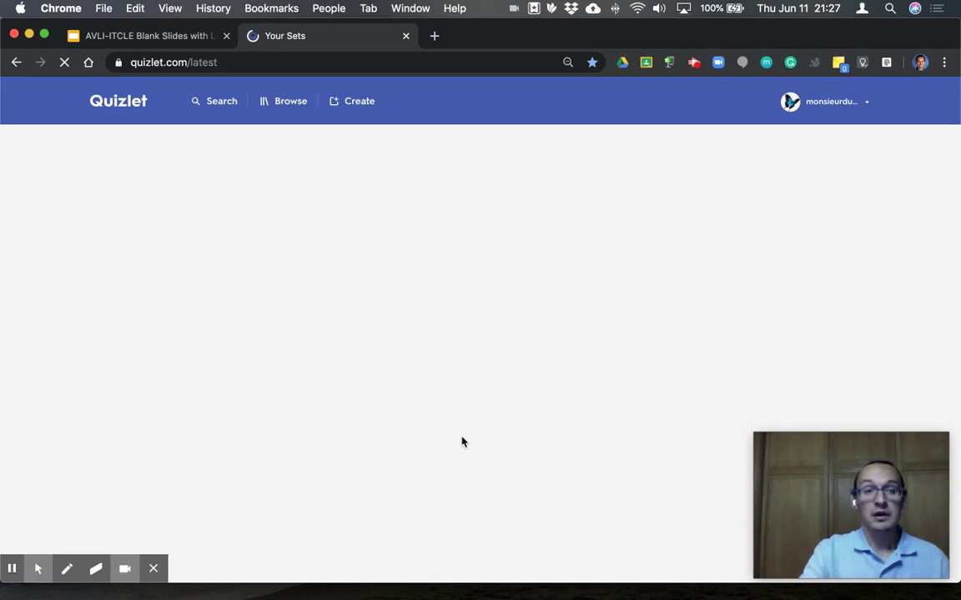
{"action": "left_click", "coordinate": [154, 571]}
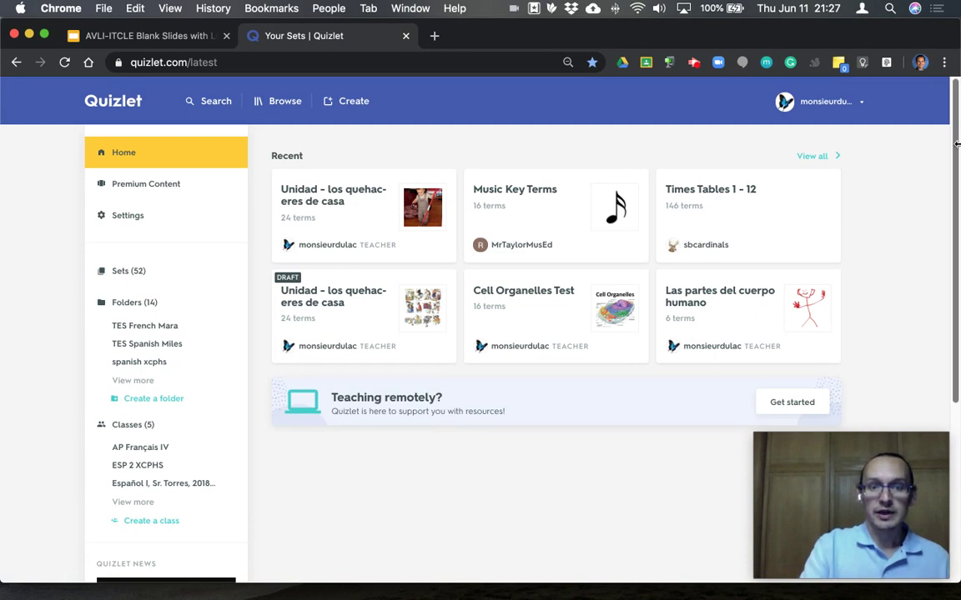
{"action": "left_click", "coordinate": [864, 107]}
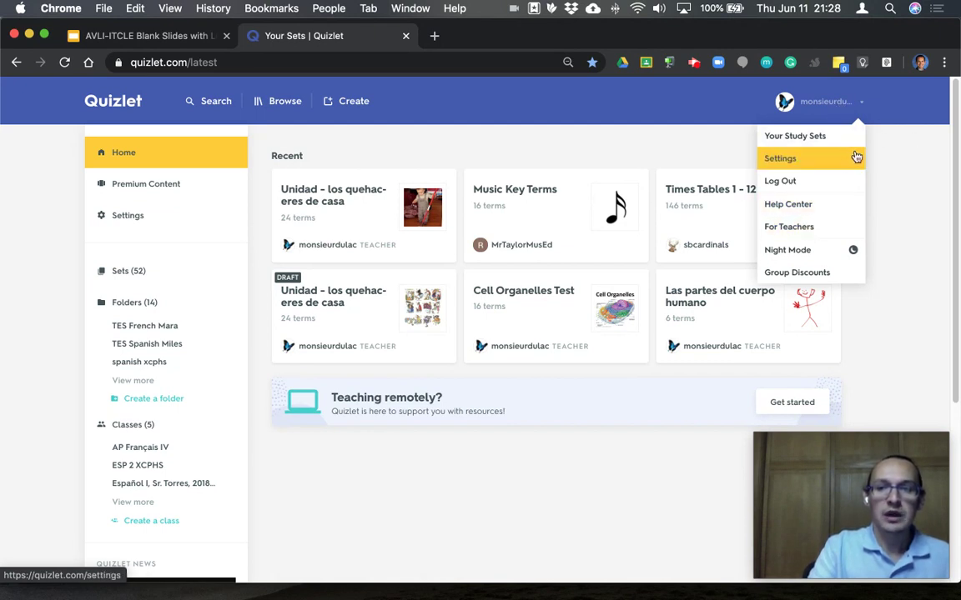
{"action": "left_click", "coordinate": [911, 129]}
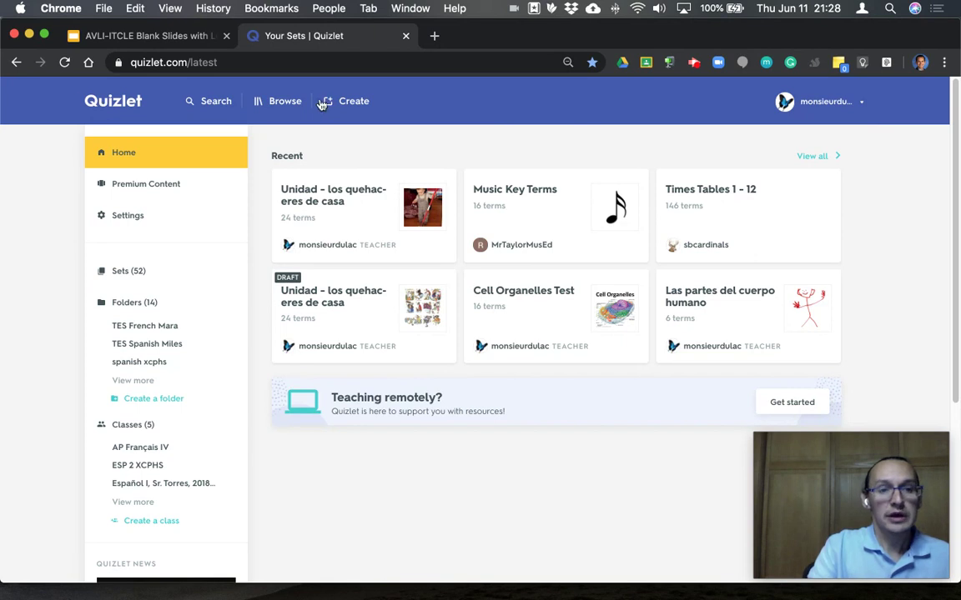
{"action": "left_click", "coordinate": [131, 102]}
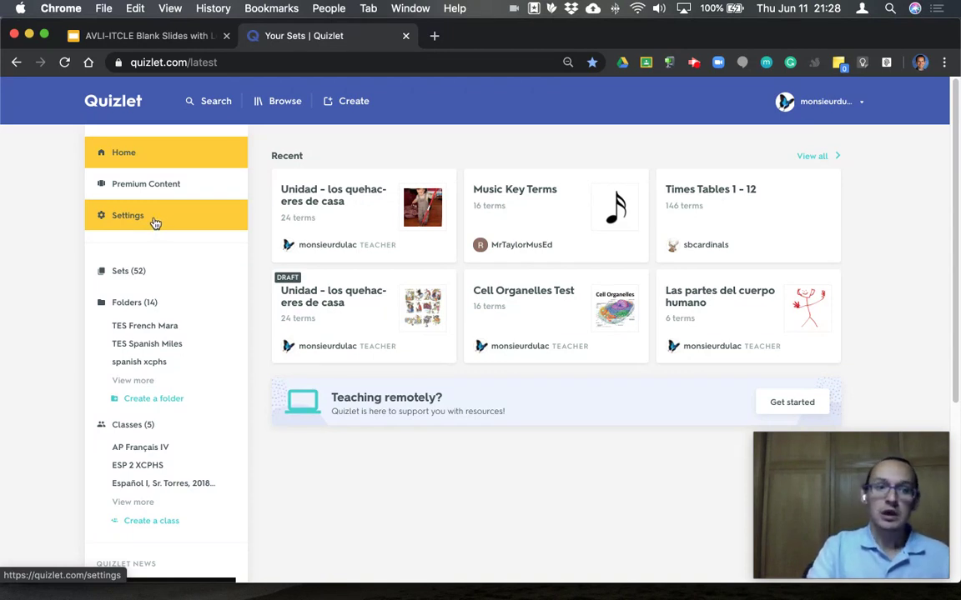
Open the list of created study sets and look through it from the newest to the oldest entries
{"action": "left_click", "coordinate": [141, 275]}
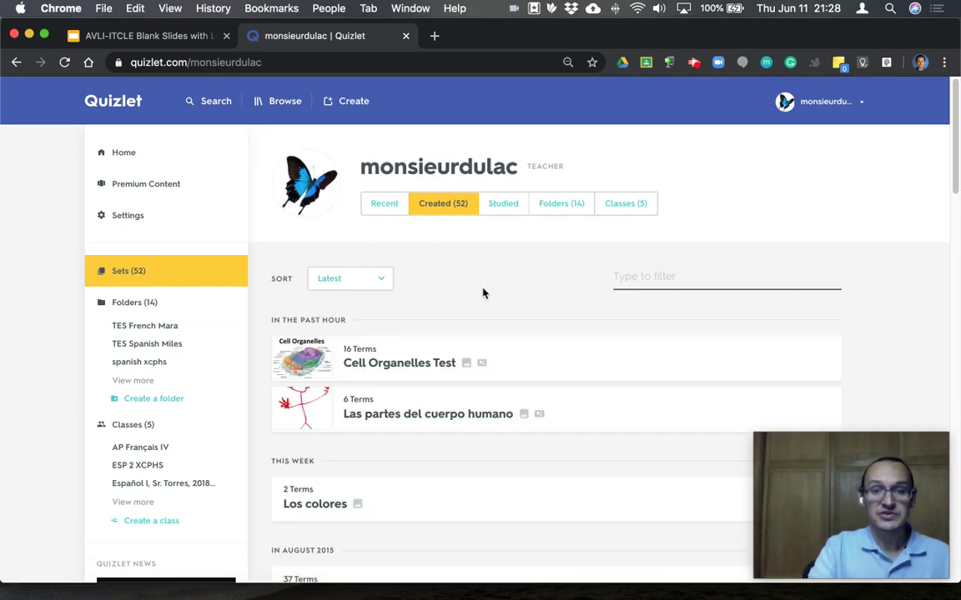
{"action": "scroll", "coordinate": [488, 409], "scroll_direction": "down", "scroll_amount": 3}
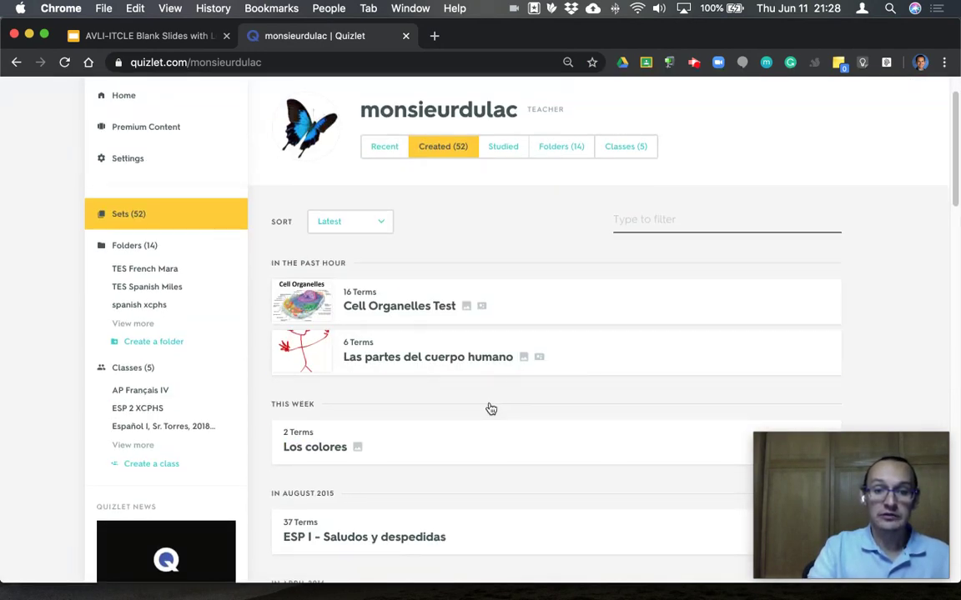
{"action": "scroll", "coordinate": [488, 408], "scroll_direction": "down", "scroll_amount": 3}
{"action": "scroll", "coordinate": [491, 404], "scroll_direction": "down", "scroll_amount": 10}
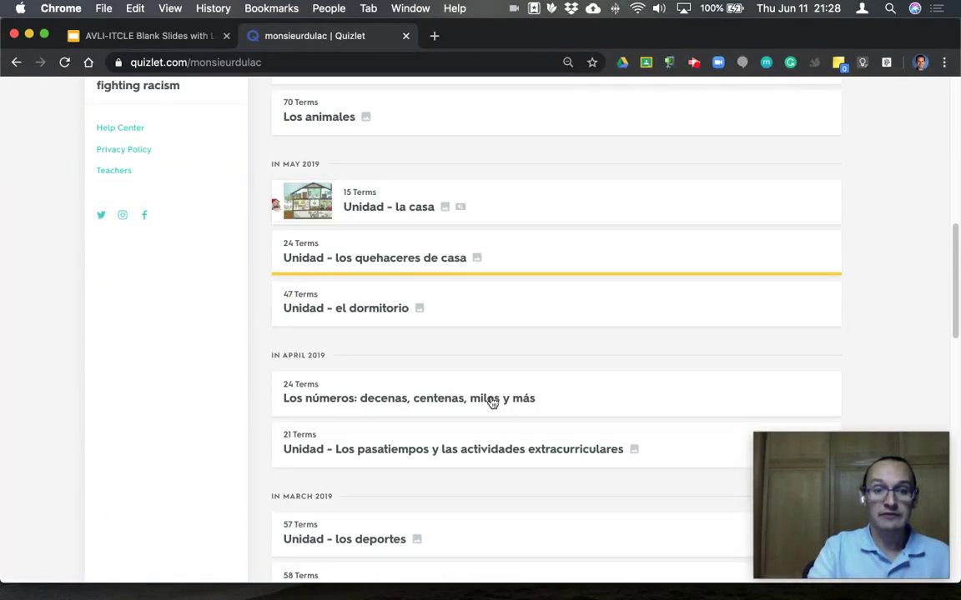
{"action": "scroll", "coordinate": [492, 402], "scroll_direction": "up", "scroll_amount": 15}
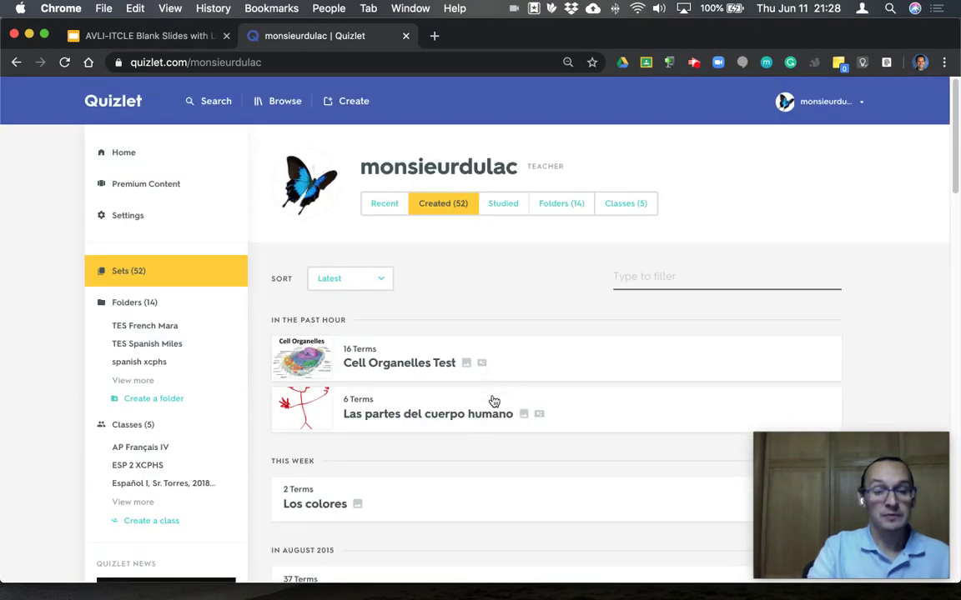
{"action": "scroll", "coordinate": [494, 402], "scroll_direction": "down", "scroll_amount": 5}
{"action": "scroll", "coordinate": [495, 401], "scroll_direction": "down", "scroll_amount": 5}
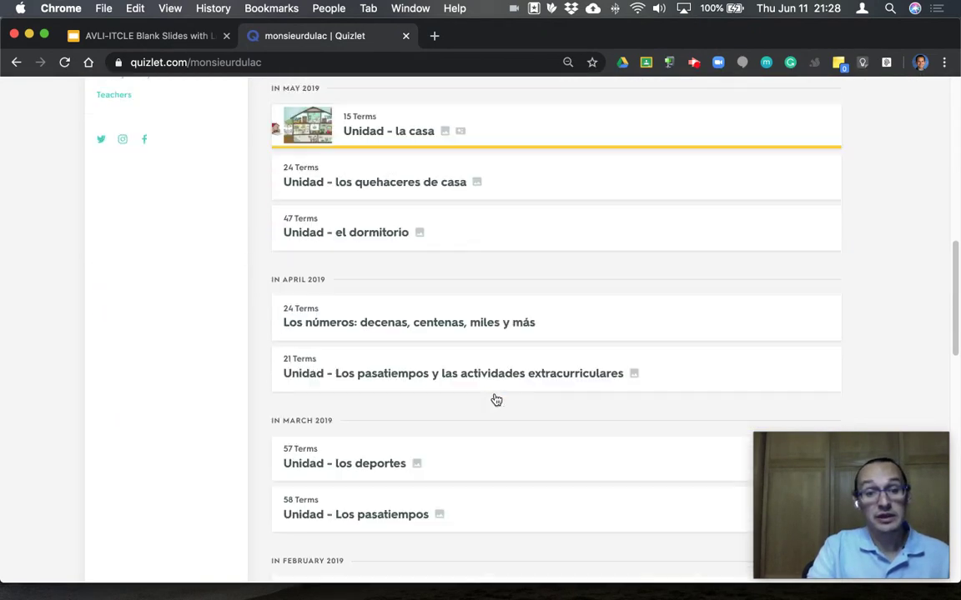
{"action": "scroll", "coordinate": [498, 398], "scroll_direction": "down", "scroll_amount": 10}
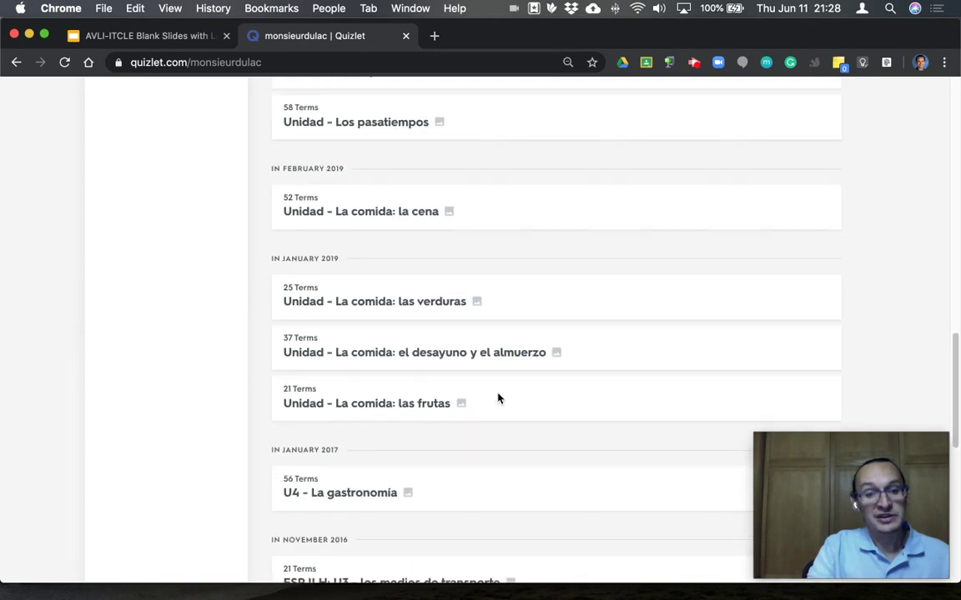
{"action": "scroll", "coordinate": [500, 399], "scroll_direction": "down", "scroll_amount": 5}
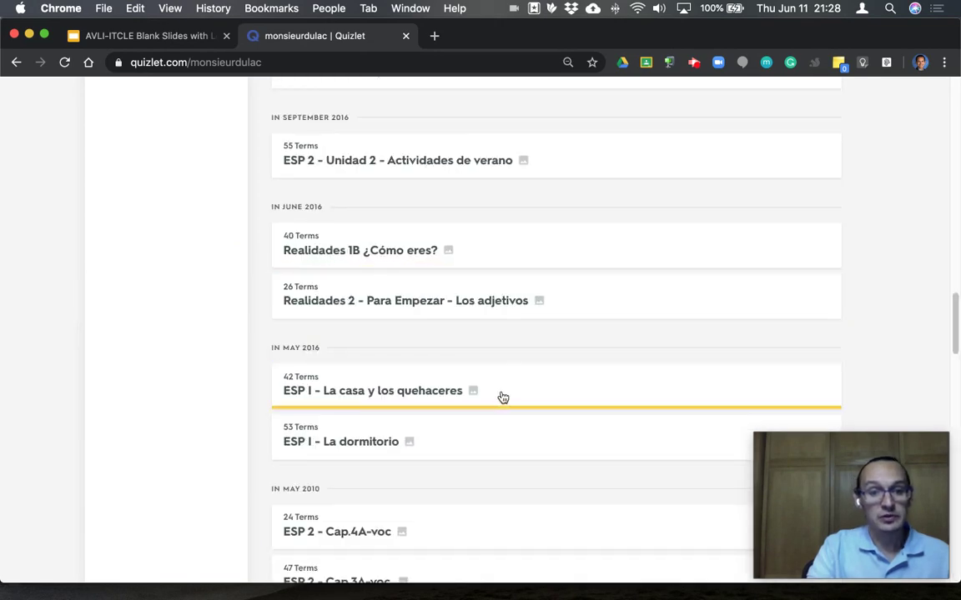
{"action": "scroll", "coordinate": [503, 397], "scroll_direction": "up", "scroll_amount": 20}
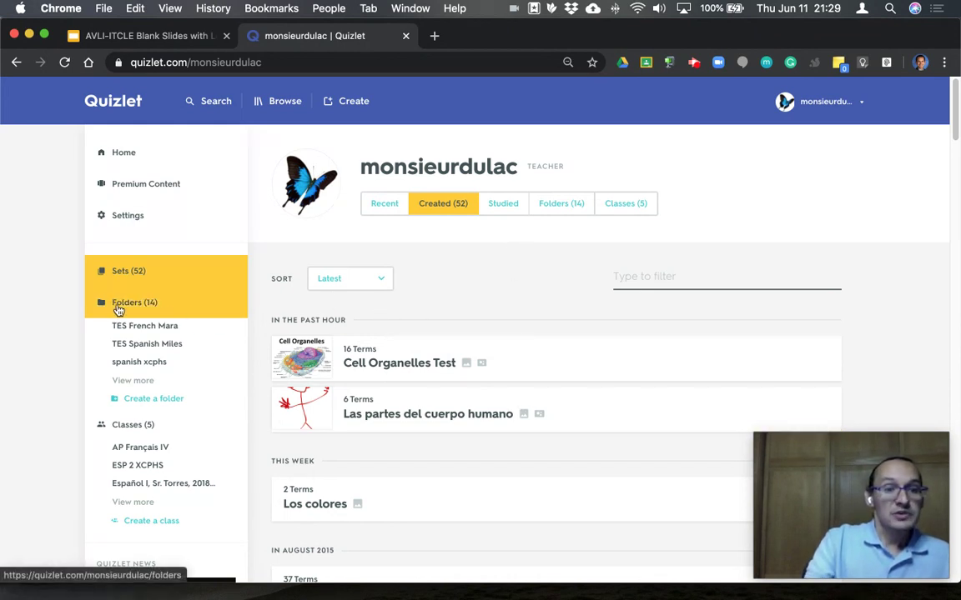
Open the account's folders and look through the list of folders
{"action": "left_click", "coordinate": [123, 307]}
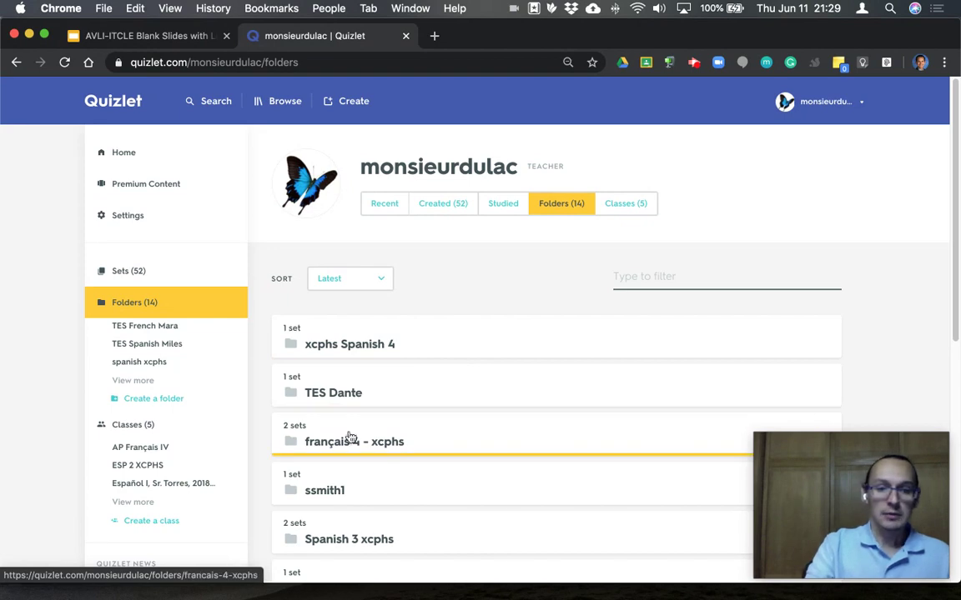
{"action": "scroll", "coordinate": [427, 383], "scroll_direction": "down", "scroll_amount": 1}
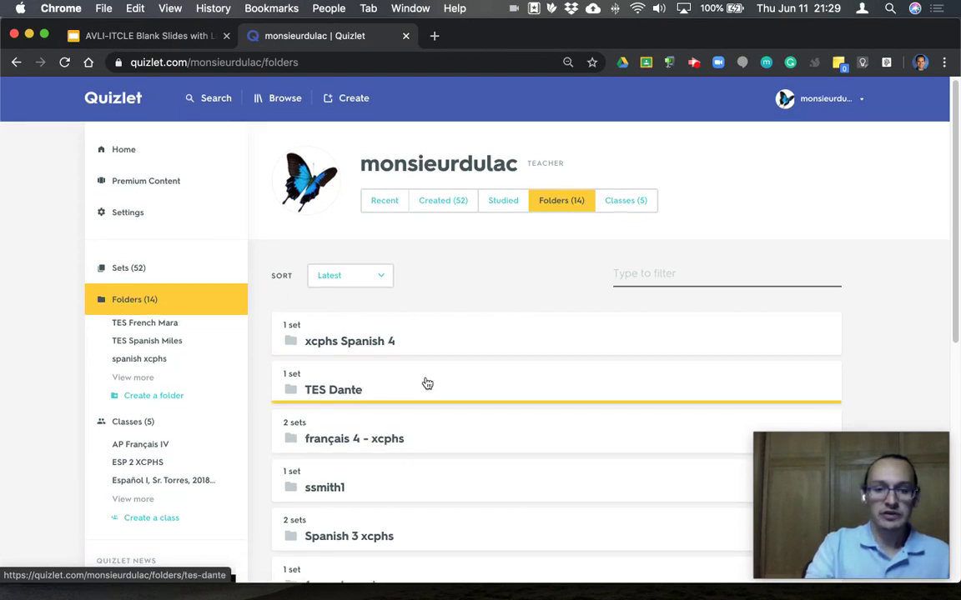
{"action": "scroll", "coordinate": [427, 383], "scroll_direction": "down", "scroll_amount": 5}
{"action": "scroll", "coordinate": [431, 377], "scroll_direction": "up", "scroll_amount": 5}
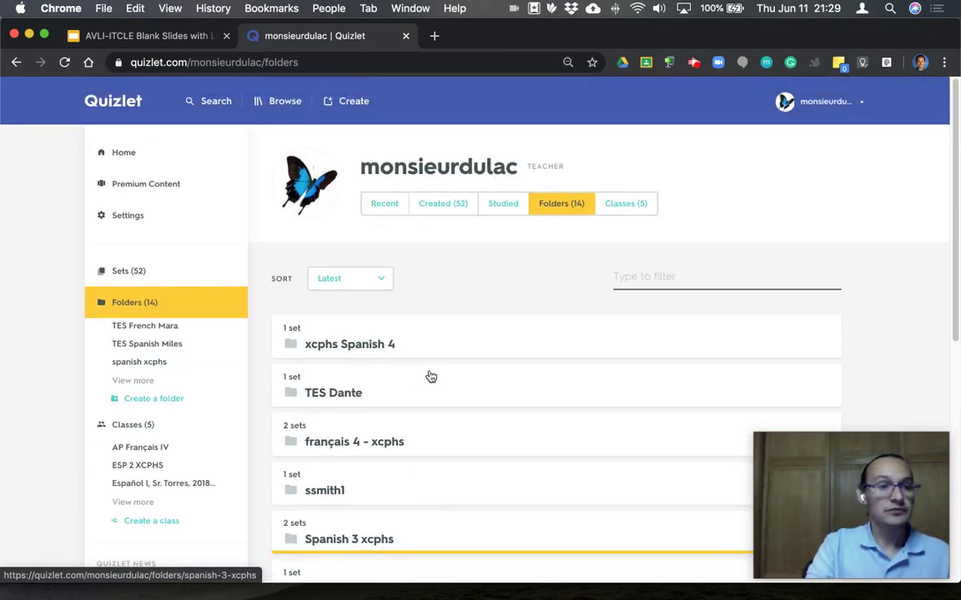
Create a class named AVLI Demo without a description, with students not allowed to add study sets and new members
{"action": "left_click", "coordinate": [145, 427]}
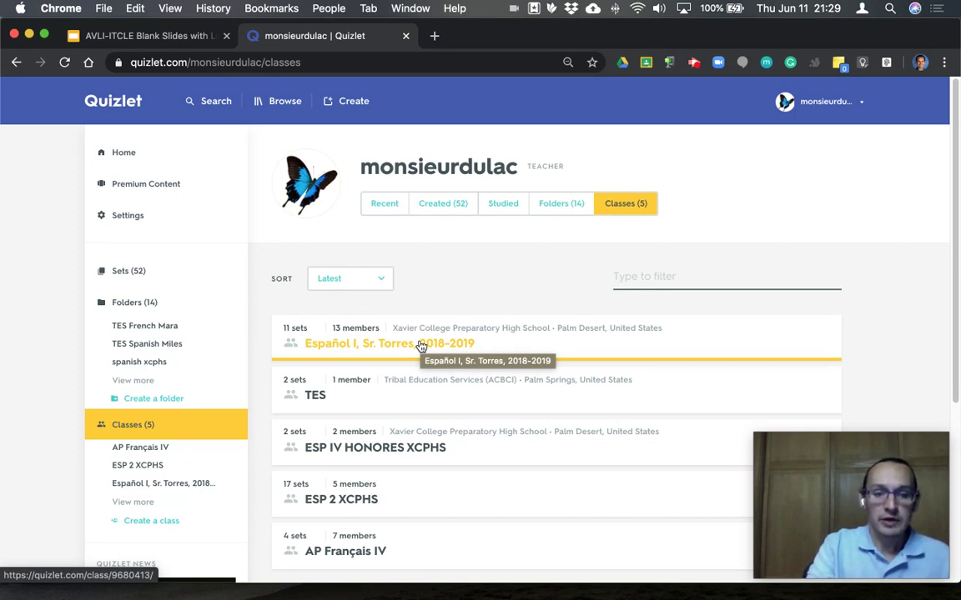
{"action": "left_click", "coordinate": [155, 524]}
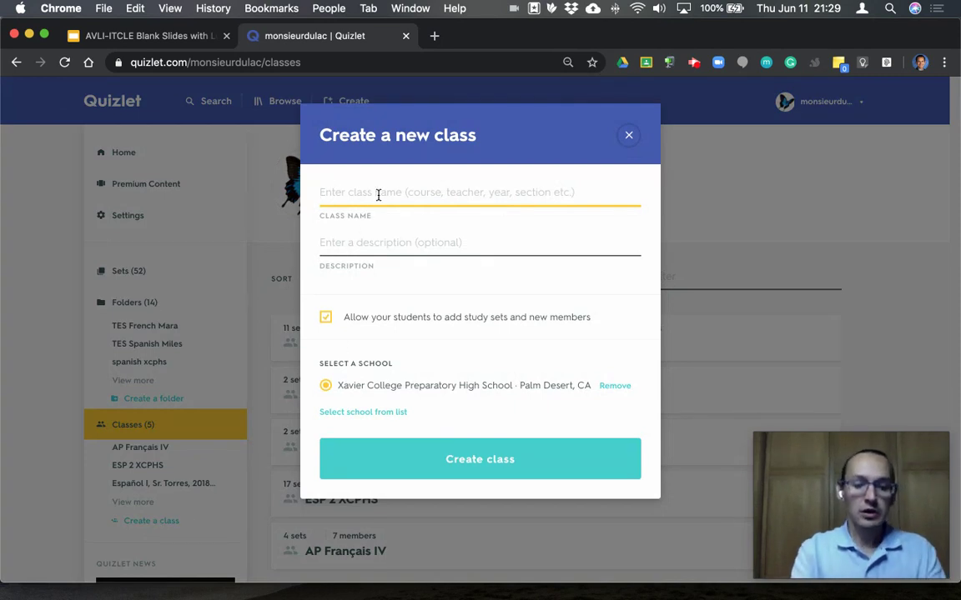
{"action": "type", "text": "AVLI Demo"}
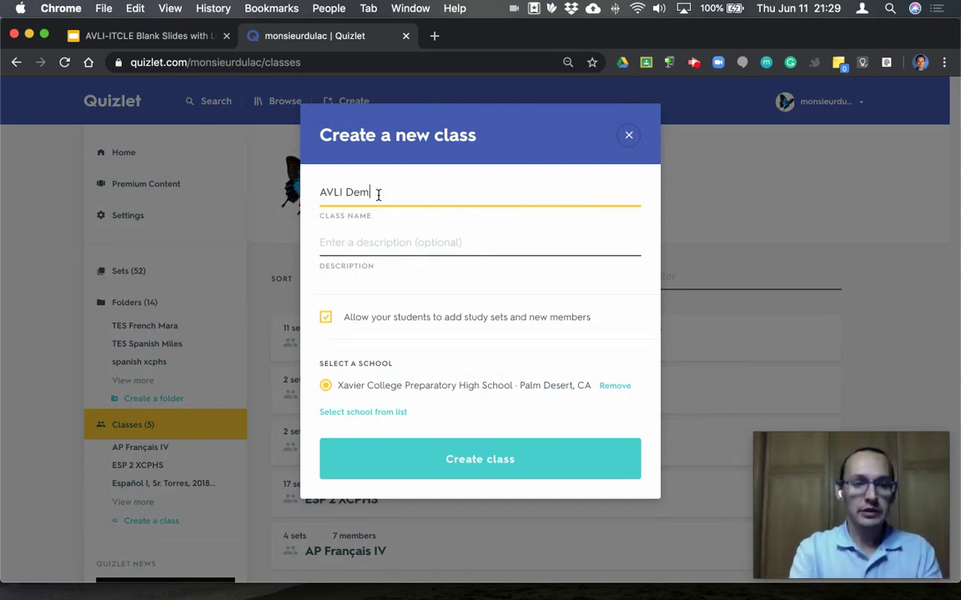
{"action": "left_click", "coordinate": [382, 247]}
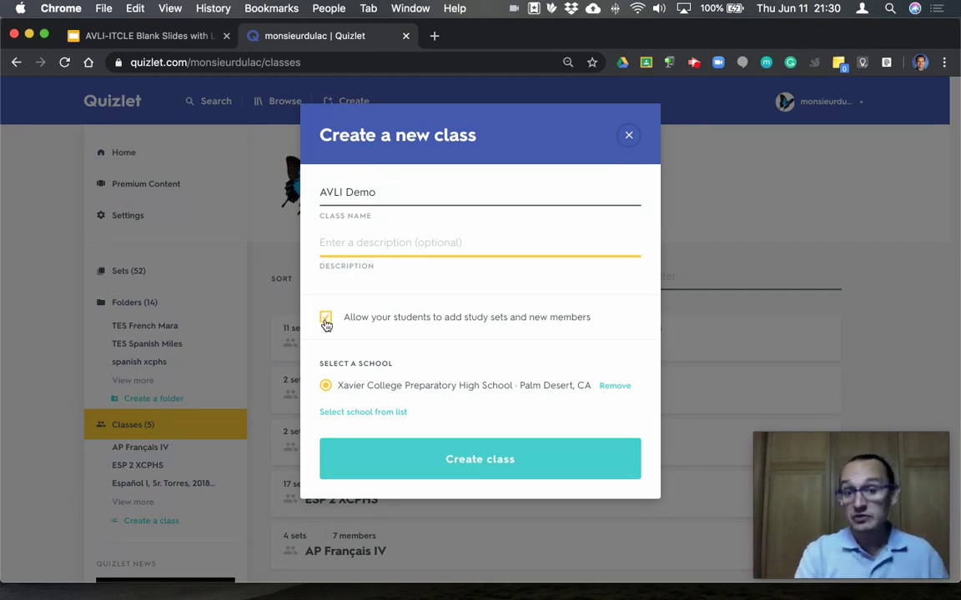
{"action": "left_click", "coordinate": [327, 319]}
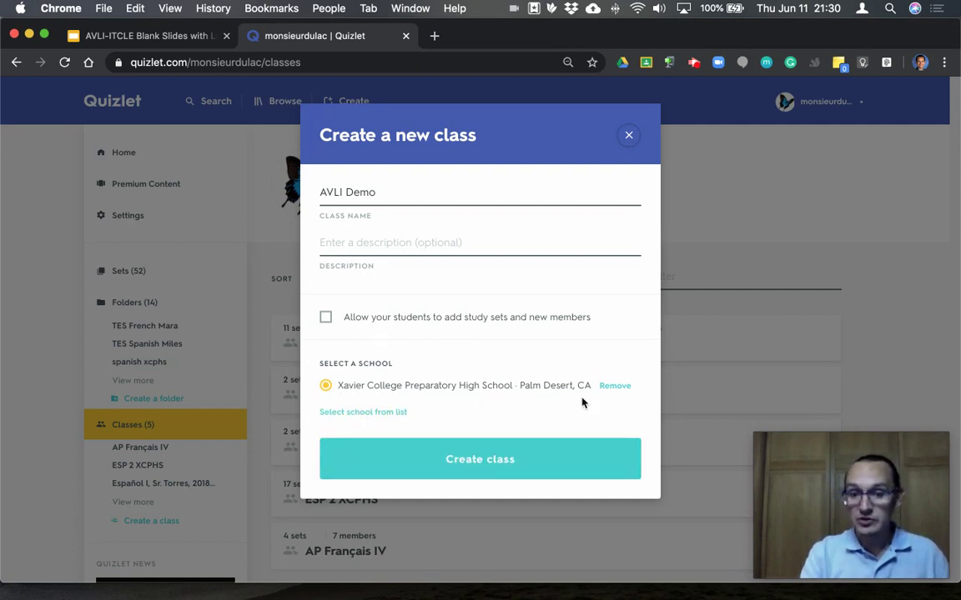
{"action": "left_click", "coordinate": [488, 465]}
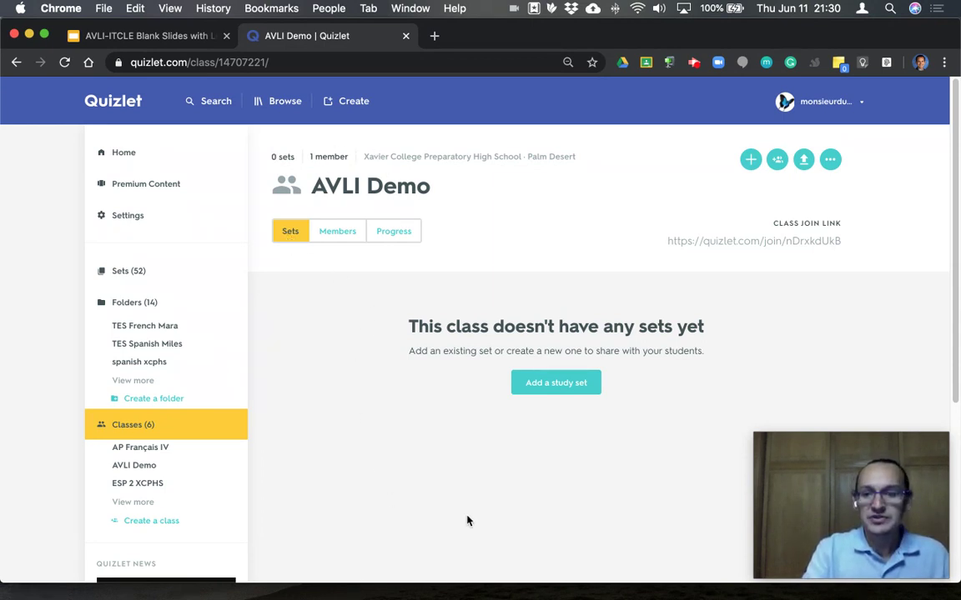
View the members of the AVLI Demo class and copy its join link for students
{"action": "left_click", "coordinate": [345, 236]}
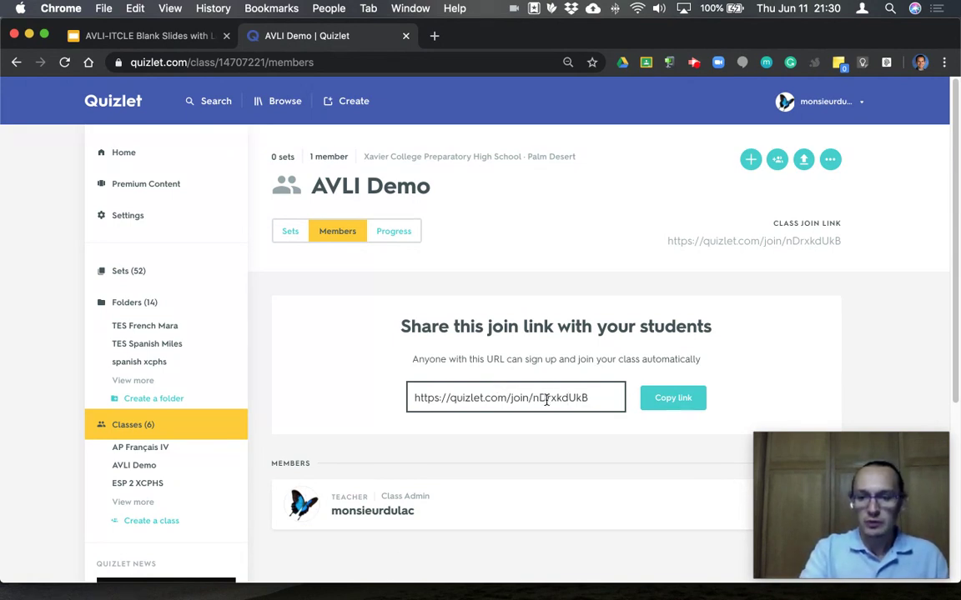
{"action": "left_click", "coordinate": [520, 398]}
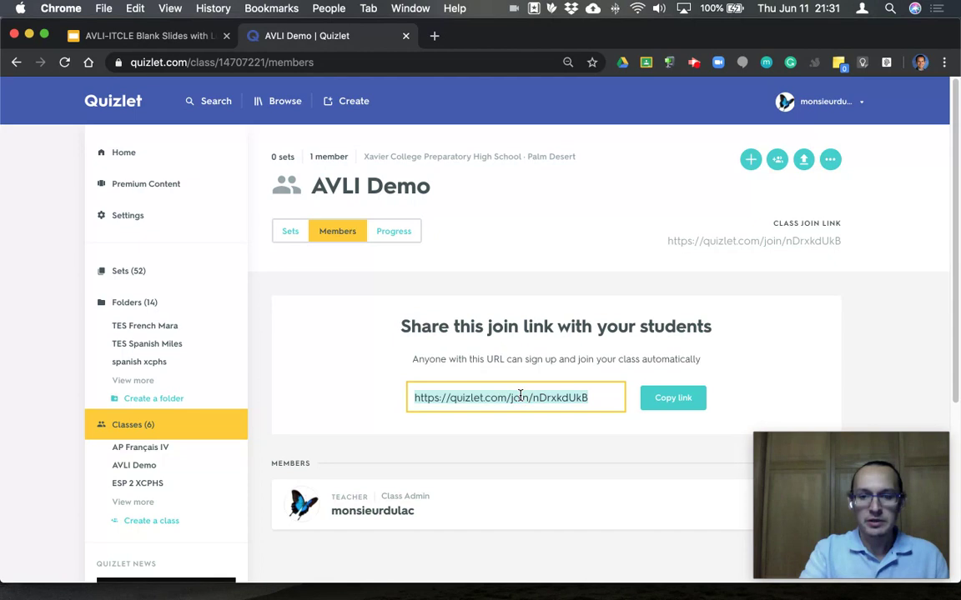
{"action": "left_click", "coordinate": [662, 407]}
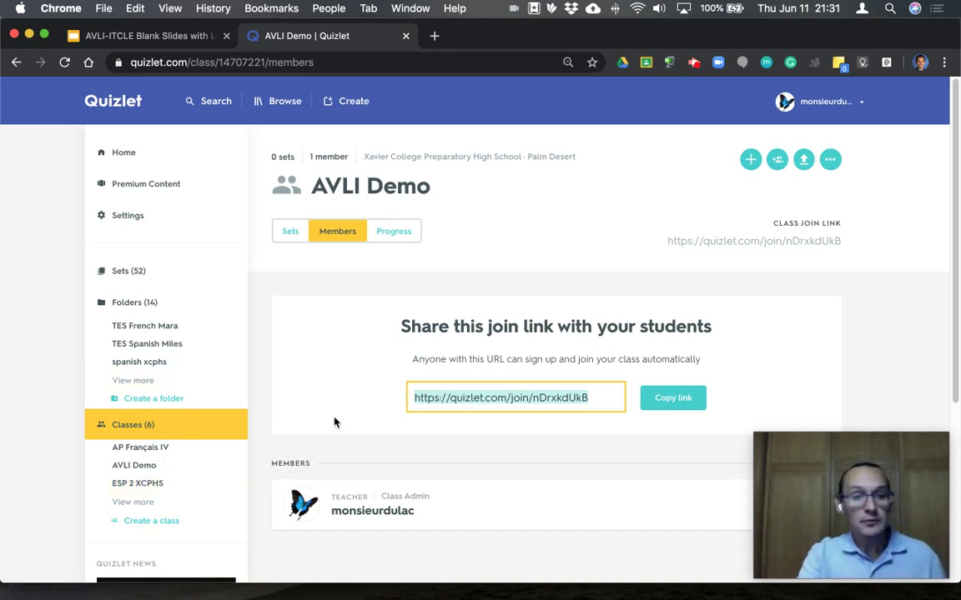
{"action": "left_click", "coordinate": [576, 242]}
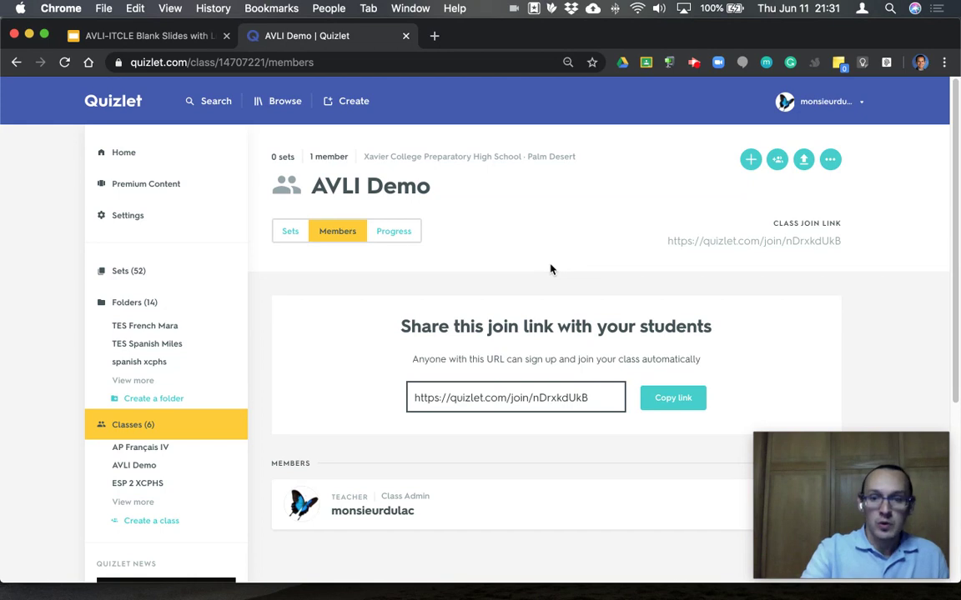
Return to the class's sets, start adding a study set, and look through the existing sets that can be added
{"action": "left_click", "coordinate": [292, 233]}
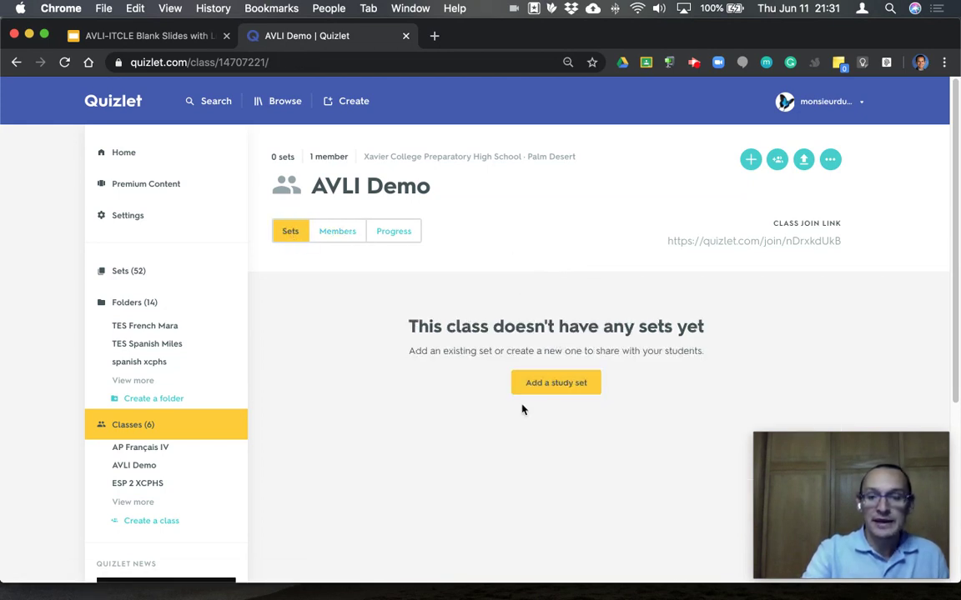
{"action": "left_click", "coordinate": [547, 399]}
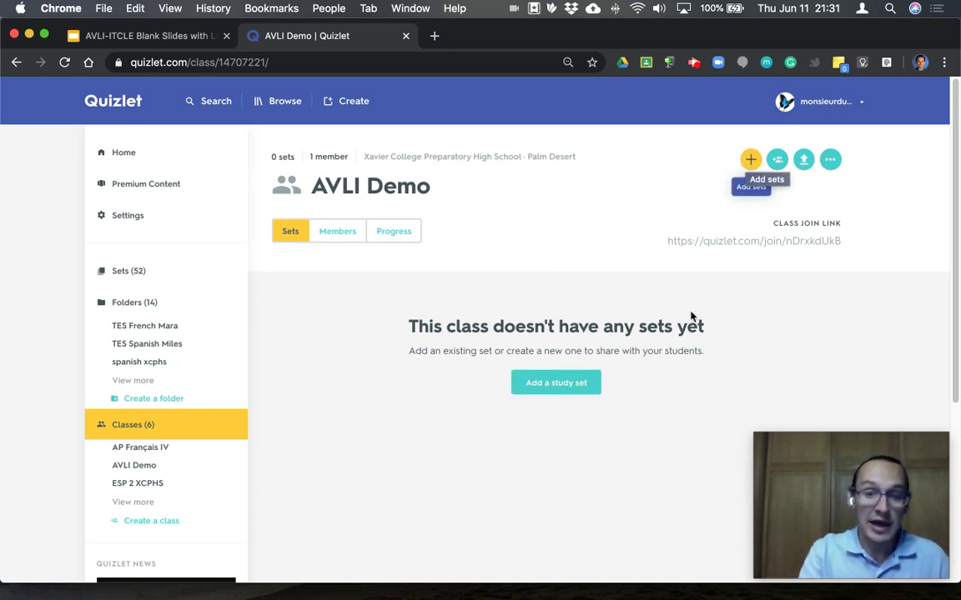
{"action": "left_click", "coordinate": [575, 382]}
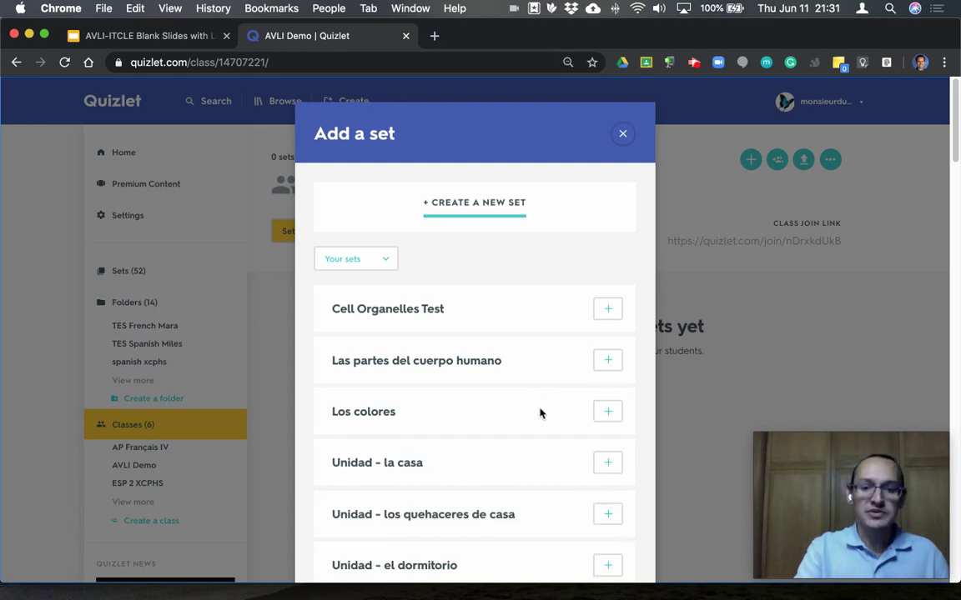
{"action": "scroll", "coordinate": [539, 413], "scroll_direction": "down", "scroll_amount": 2}
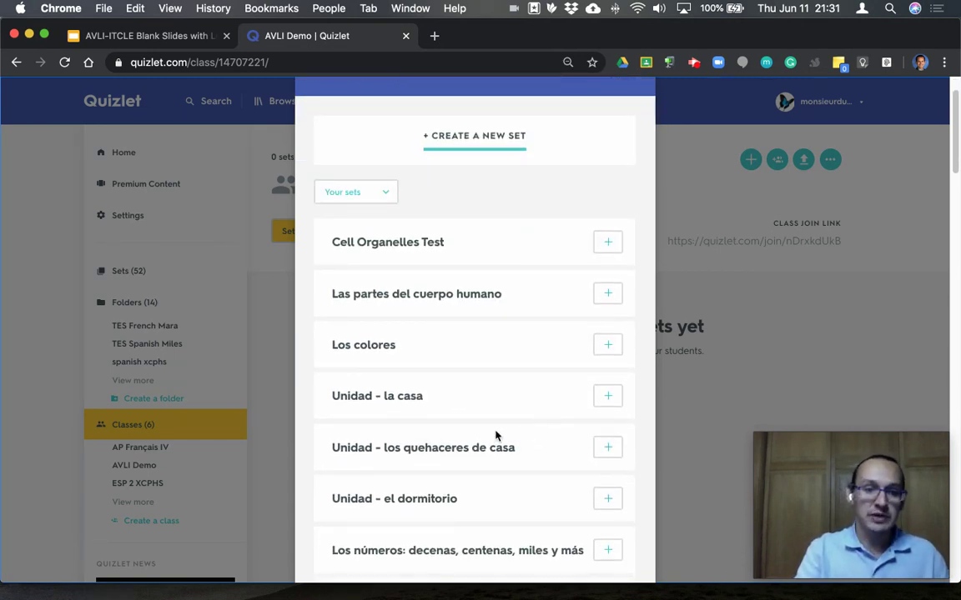
{"action": "scroll", "coordinate": [495, 417], "scroll_direction": "down", "scroll_amount": 10}
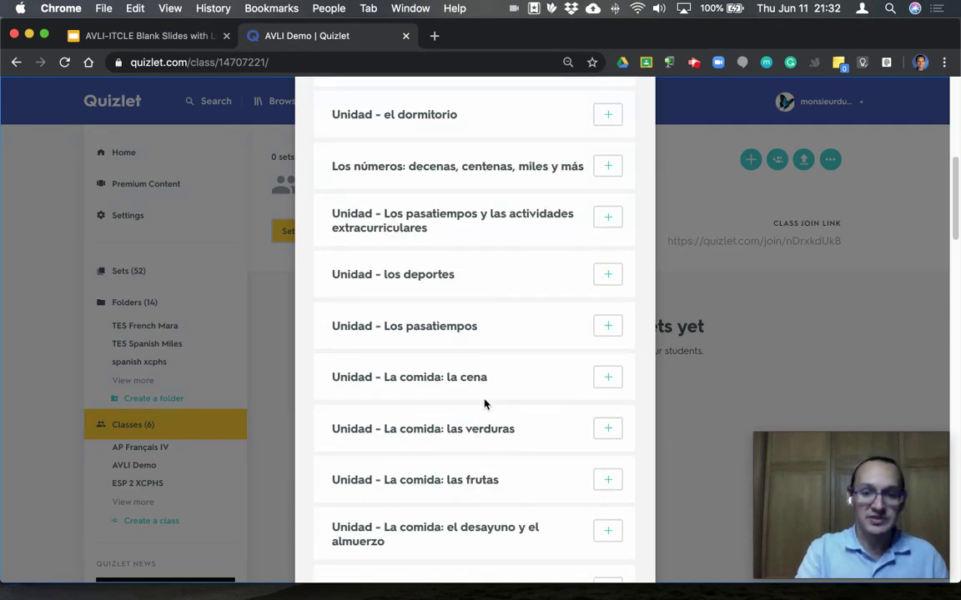
{"action": "scroll", "coordinate": [486, 405], "scroll_direction": "down", "scroll_amount": 10}
{"action": "scroll", "coordinate": [488, 402], "scroll_direction": "down", "scroll_amount": 4}
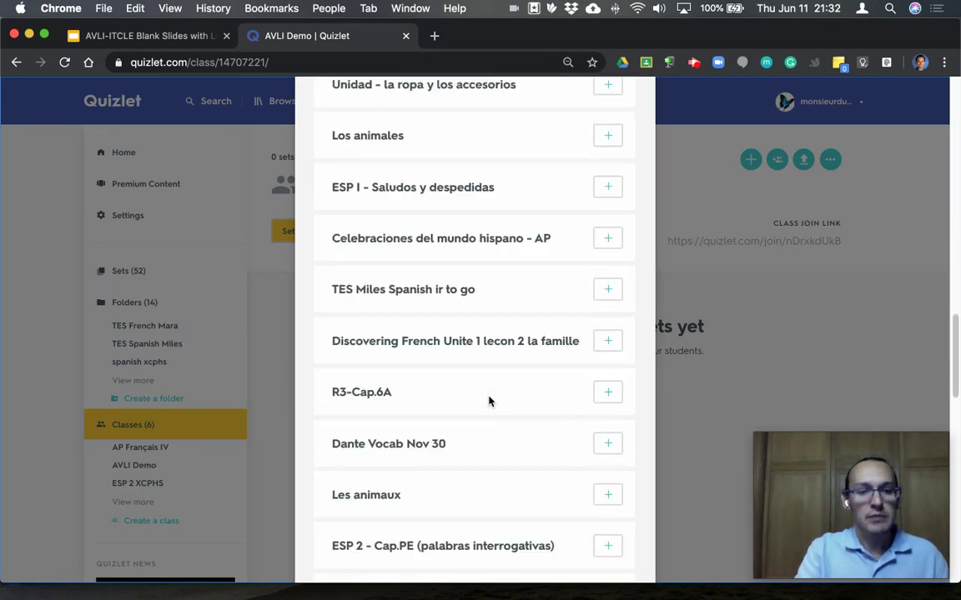
{"action": "scroll", "coordinate": [489, 401], "scroll_direction": "up", "scroll_amount": 15}
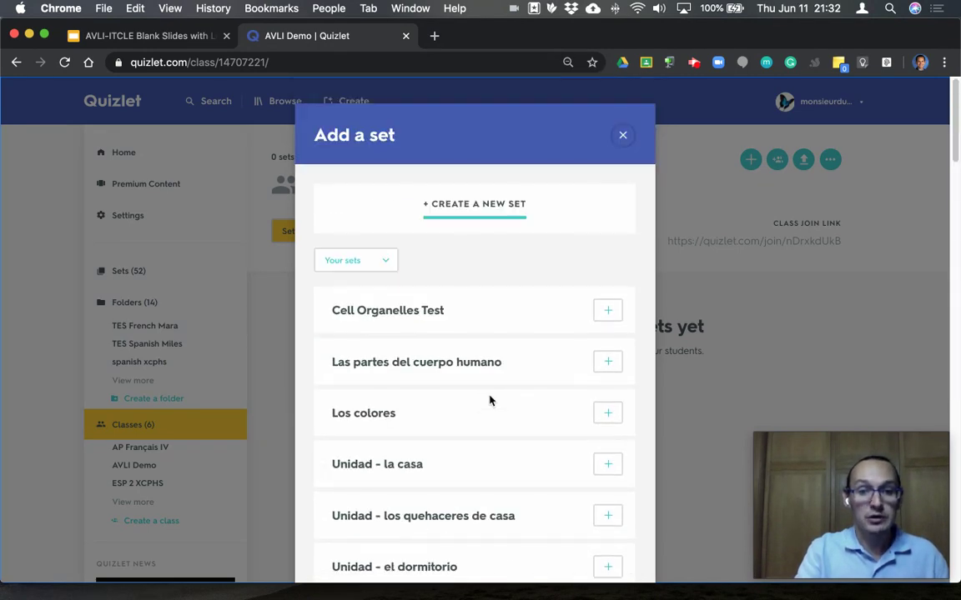
Start a new study set titled "Las partes del cuerpo humano" with the description "The body parts of the human body"
{"action": "left_click", "coordinate": [503, 211]}
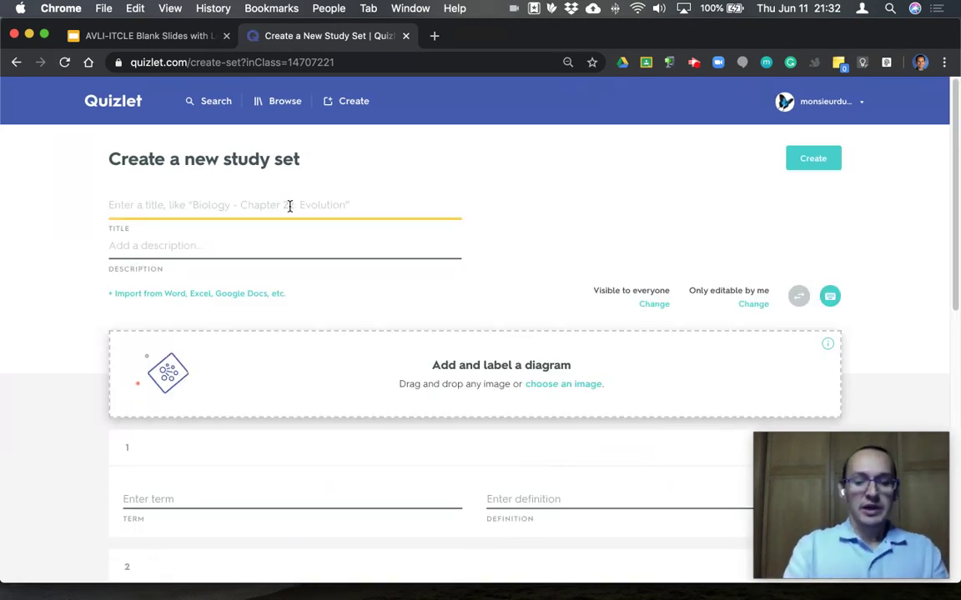
{"action": "type", "text": "Las parte"}
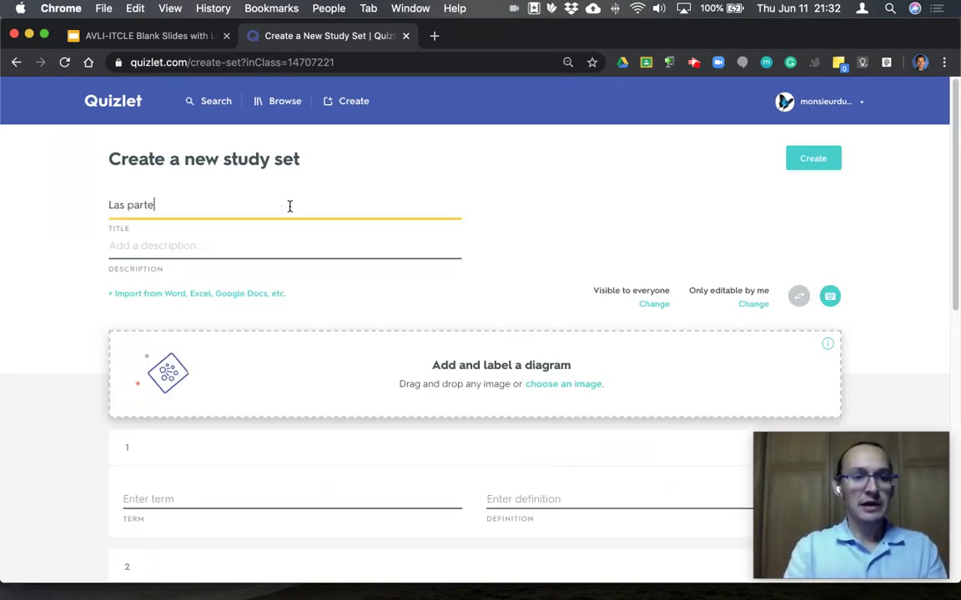
{"action": "type", "text": "s del cu"}
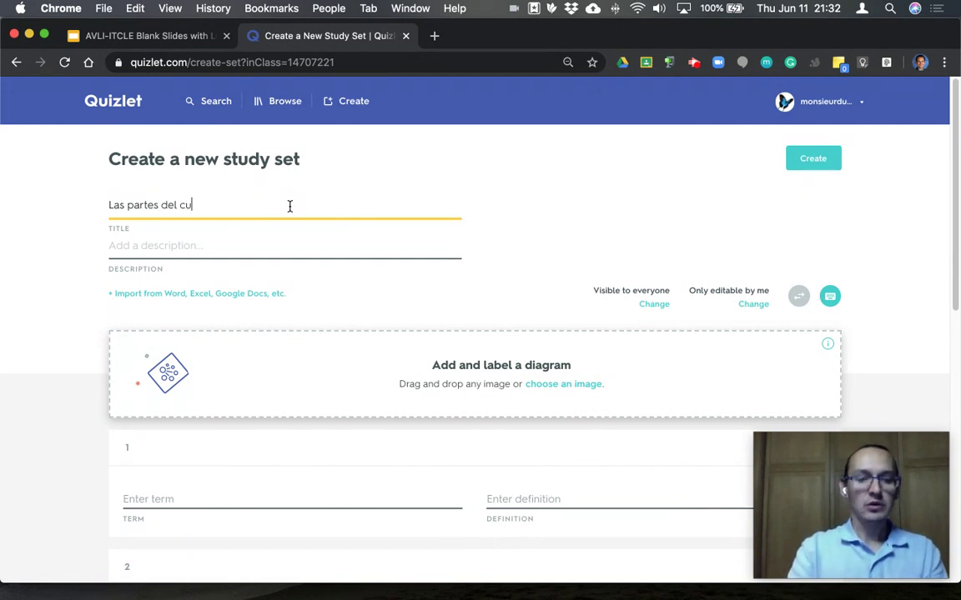
{"action": "type", "text": "erpo human"}
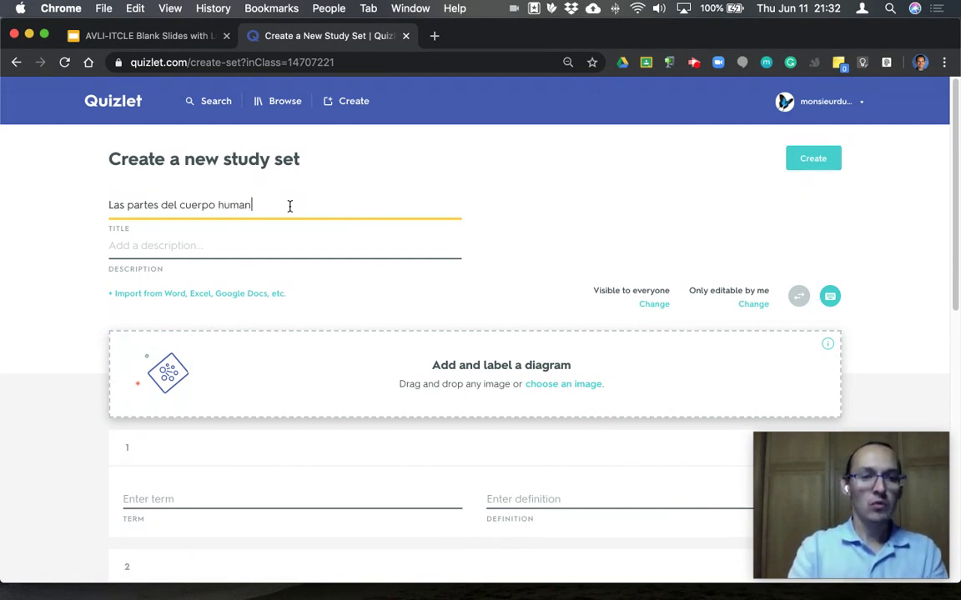
{"action": "type", "text": "o"}
{"action": "left_click", "coordinate": [291, 246]}
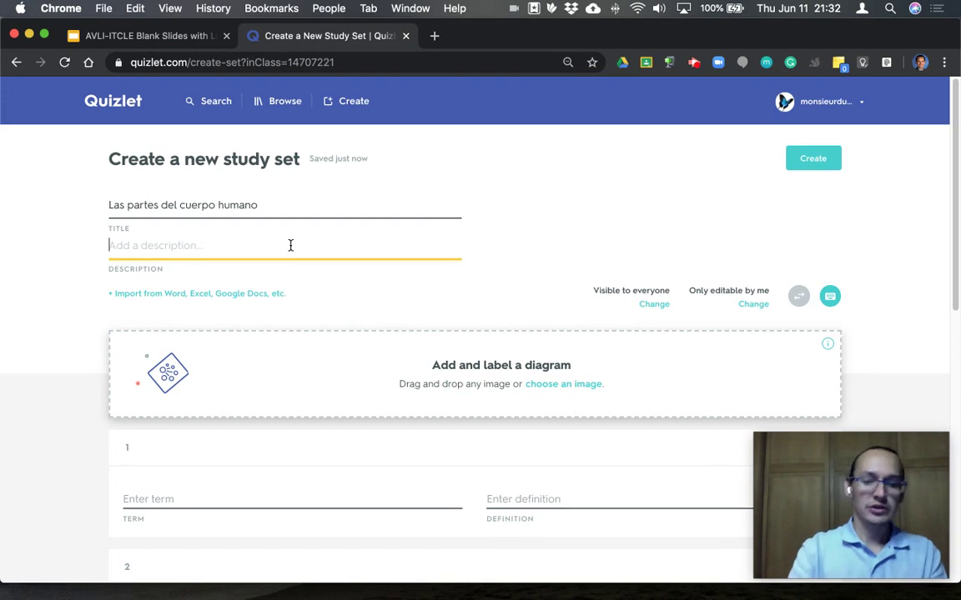
{"action": "type", "text": "The body "}
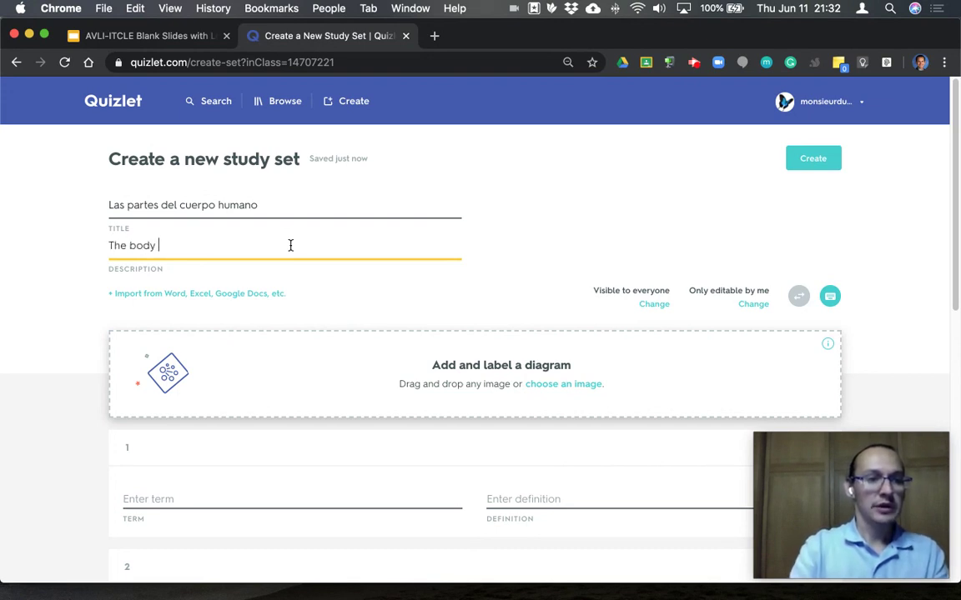
{"action": "type", "text": "parts of t"}
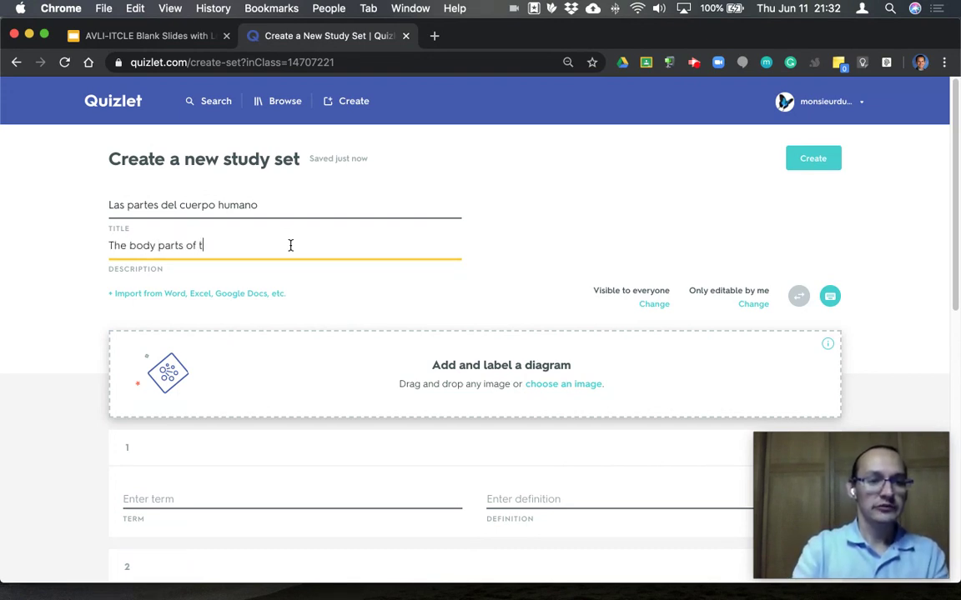
{"action": "type", "text": "he human body"}
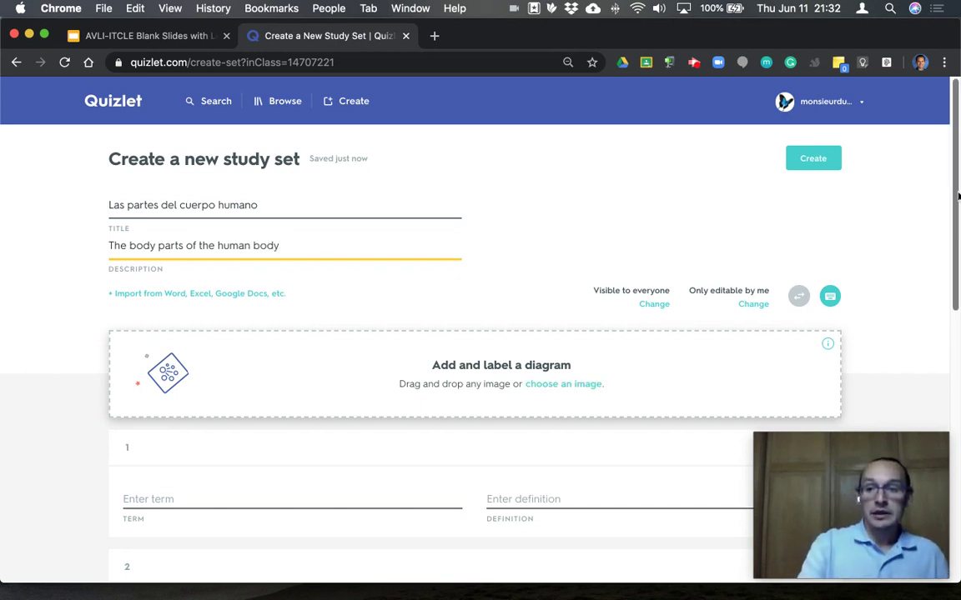
Add the stick-figure image named 0 from the Desktop as the set's diagram
{"action": "left_click_drag", "start_coordinate": [956, 197], "coordinate": [956, 263]}
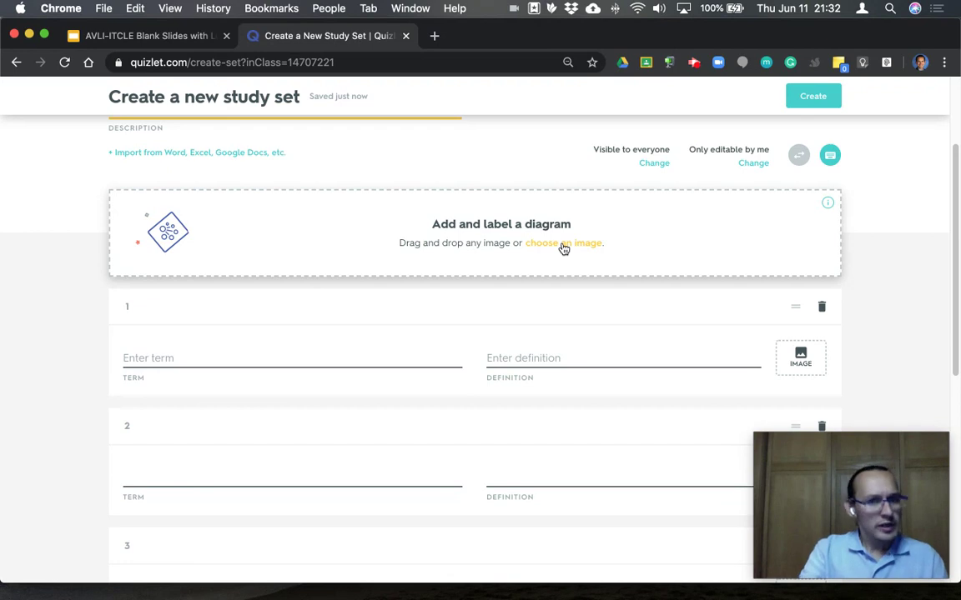
{"action": "left_click", "coordinate": [564, 247]}
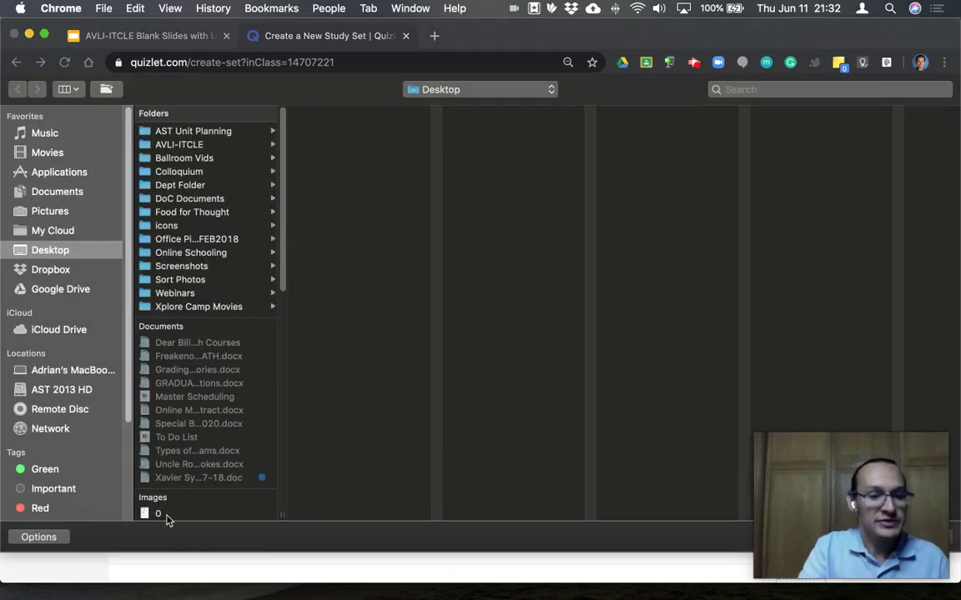
{"action": "left_click", "coordinate": [166, 515]}
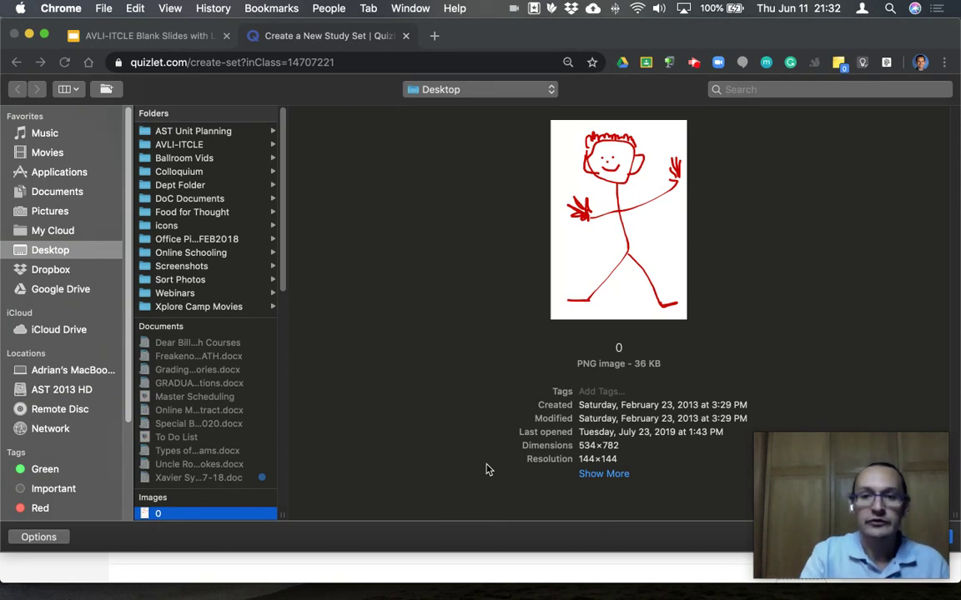
{"action": "key", "text": "Return"}
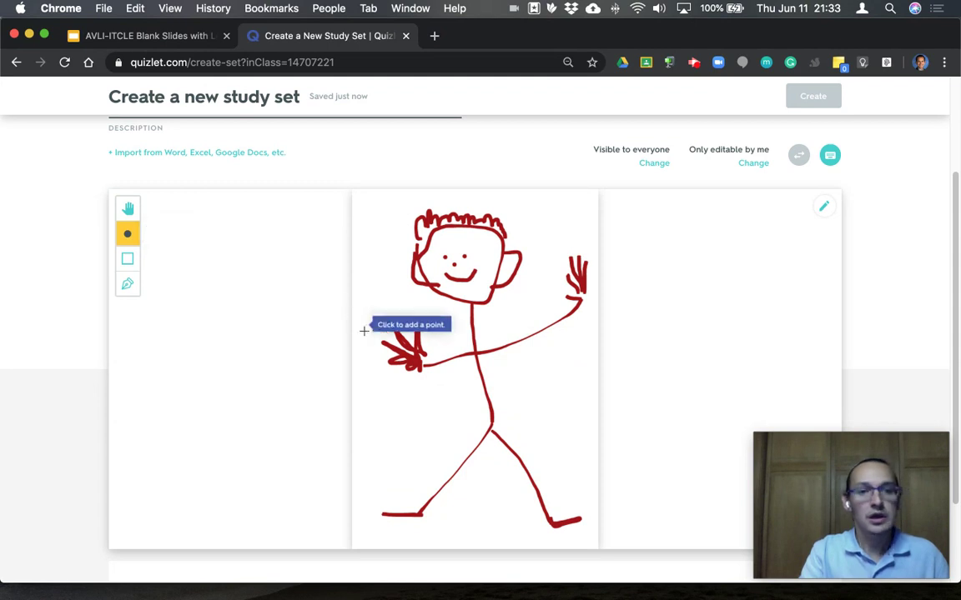
Label the figure's lowered hand with the Spanish term "la mano" and the English definition "hand"
{"action": "left_click", "coordinate": [406, 358]}
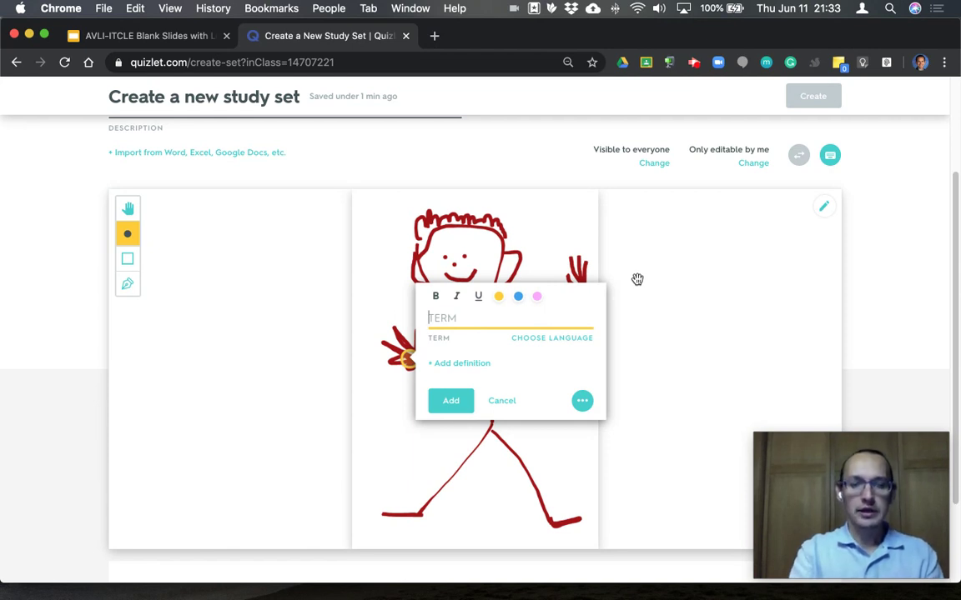
{"action": "type", "text": "la mano"}
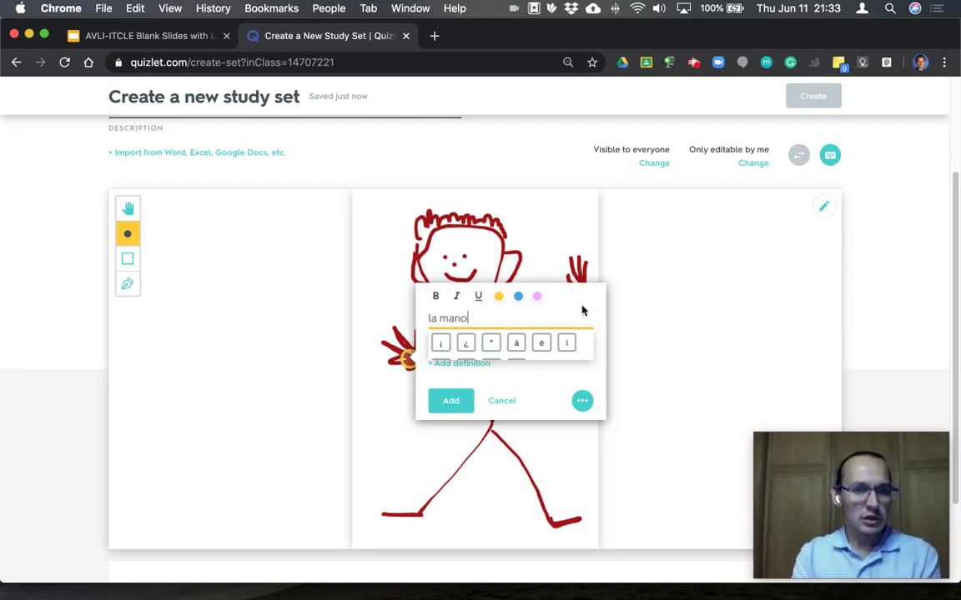
{"action": "left_click", "coordinate": [553, 391]}
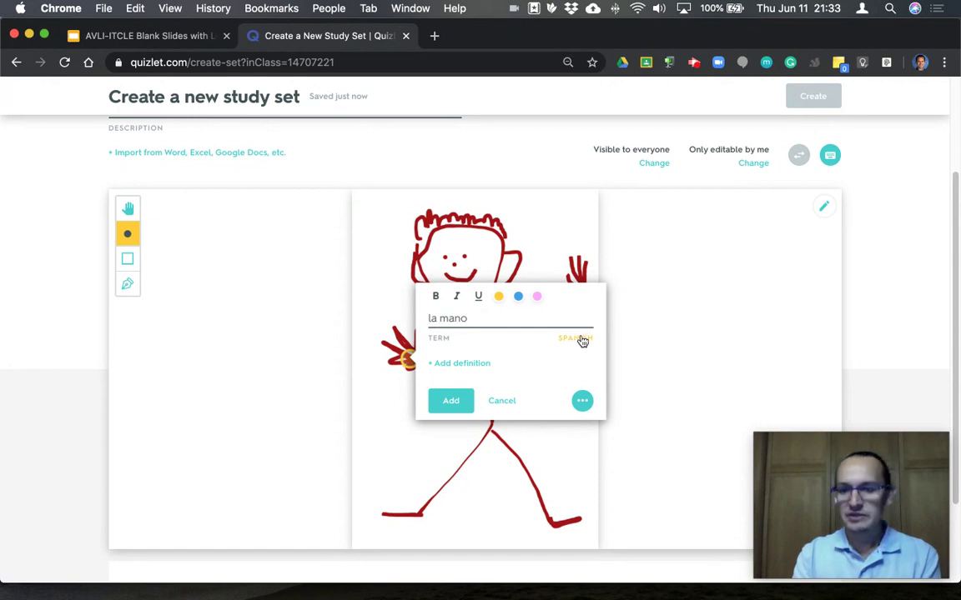
{"action": "left_click", "coordinate": [472, 365]}
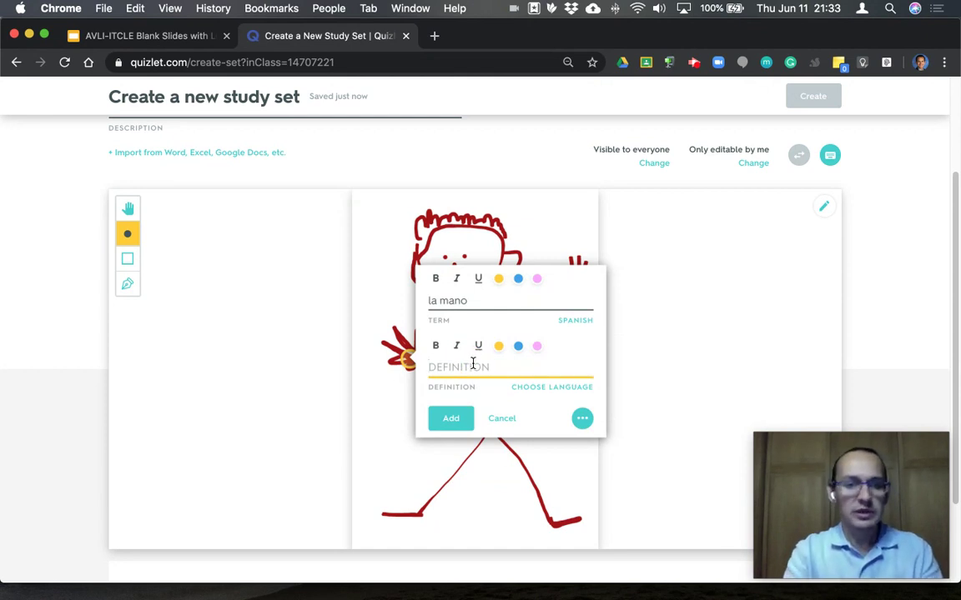
{"action": "type", "text": "hand"}
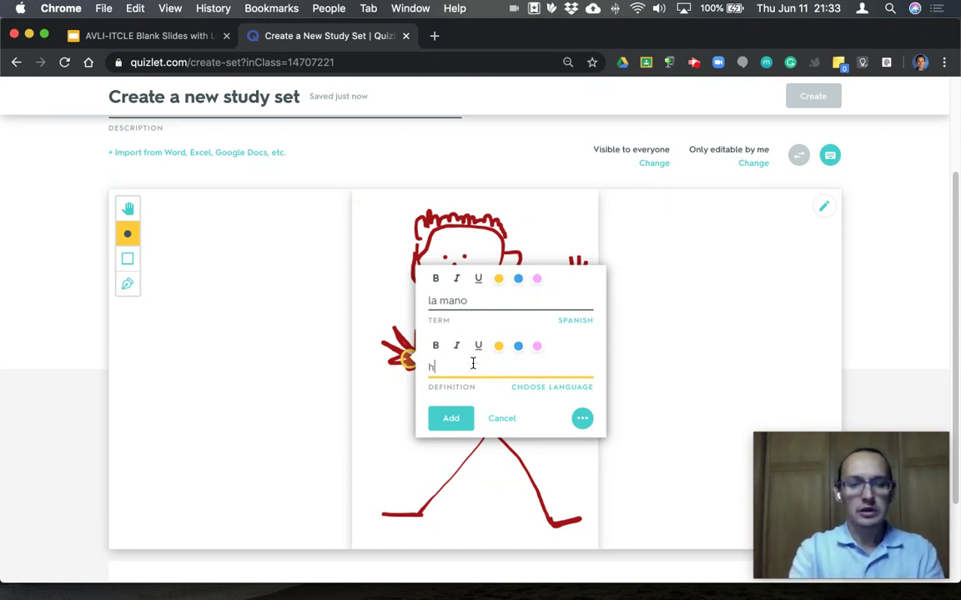
{"action": "left_click", "coordinate": [535, 389]}
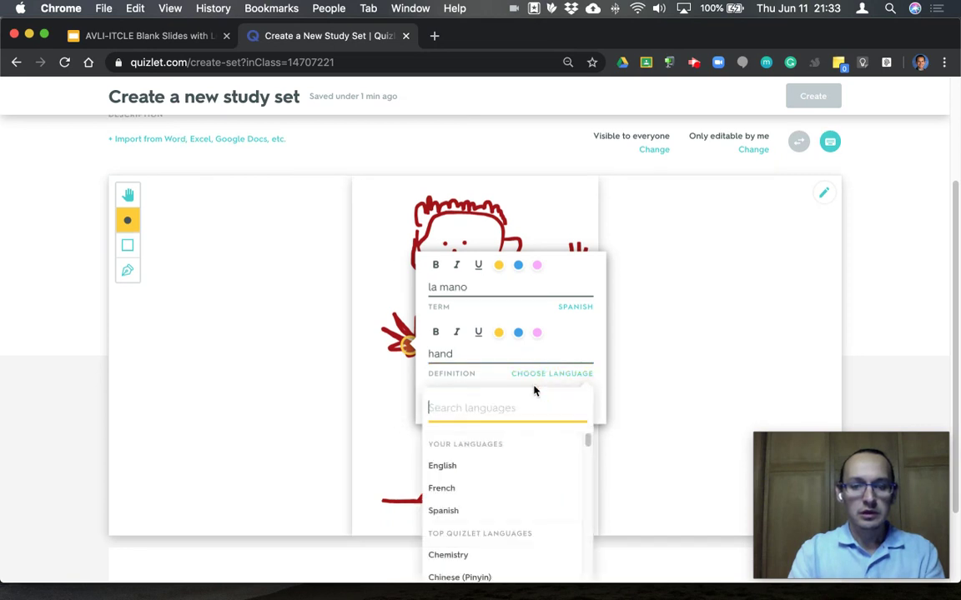
{"action": "left_click", "coordinate": [458, 465]}
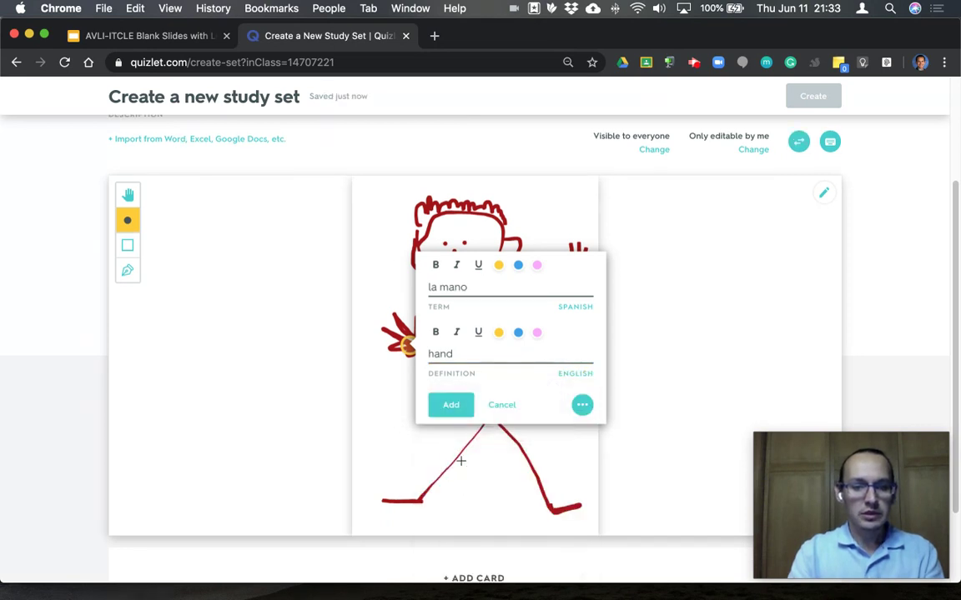
{"action": "left_click", "coordinate": [453, 409]}
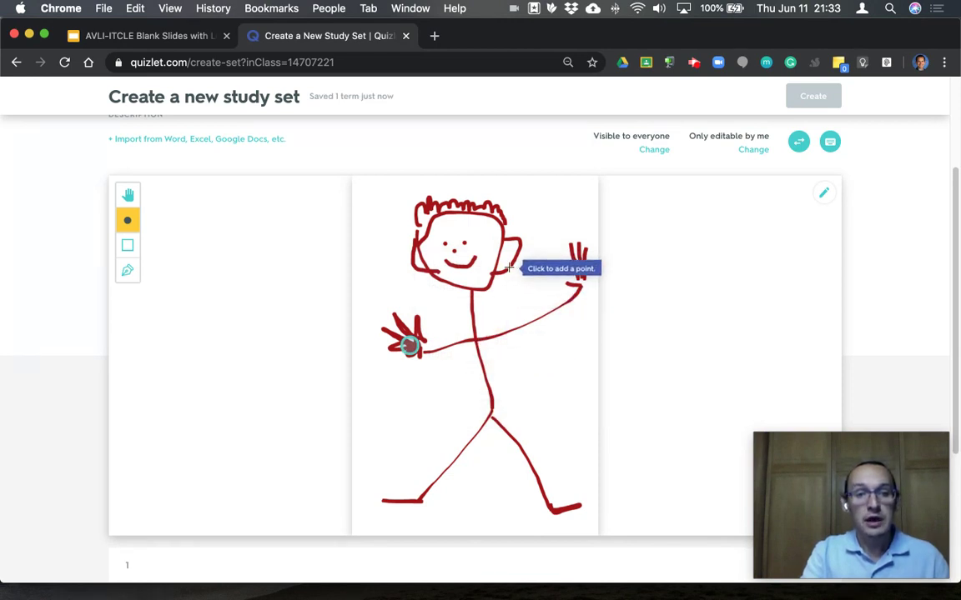
Add a point on the figure's head with the term "la cabeza" and the definition "head"
{"action": "left_click", "coordinate": [485, 231]}
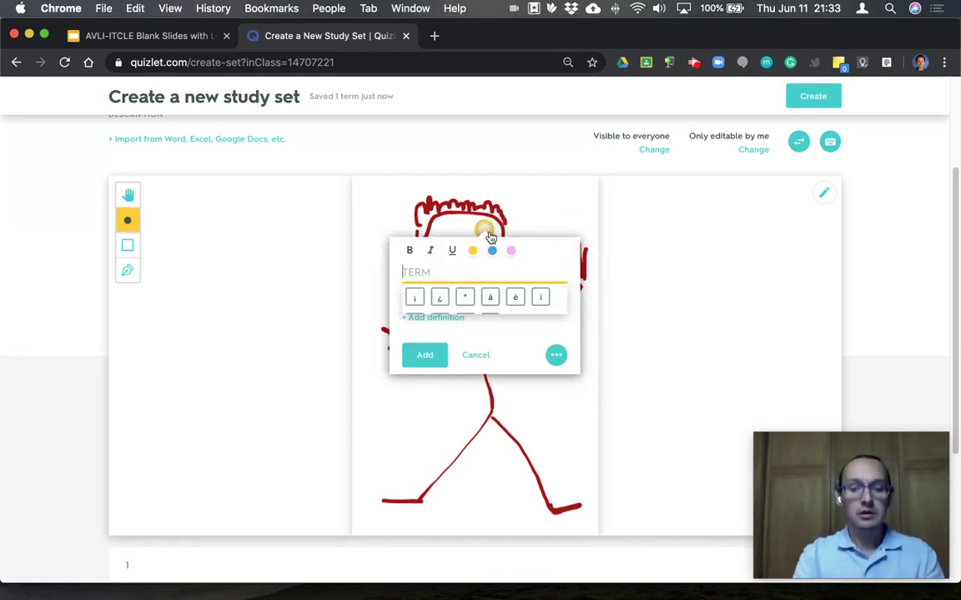
{"action": "type", "text": "la cabeza"}
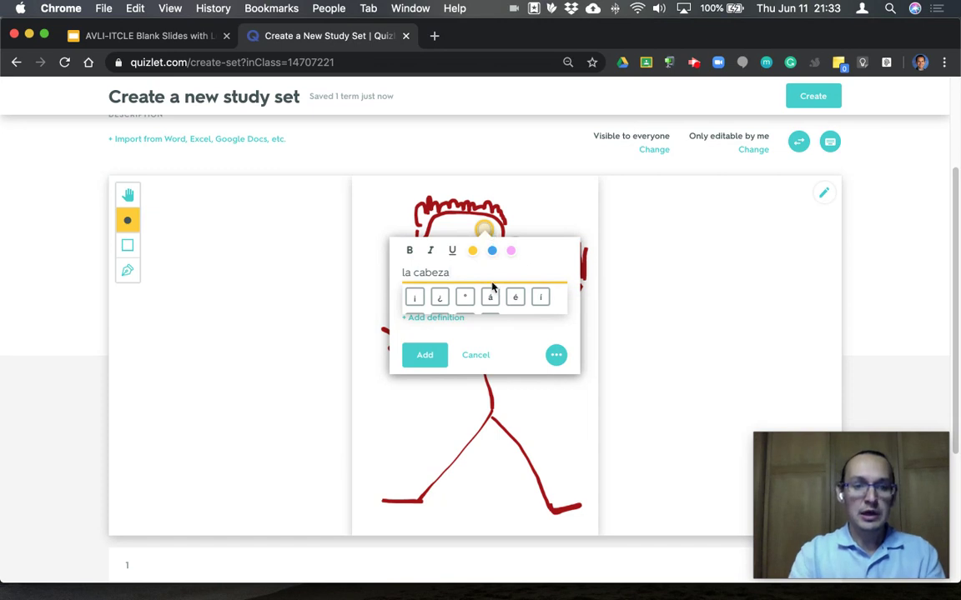
{"action": "left_click", "coordinate": [431, 321]}
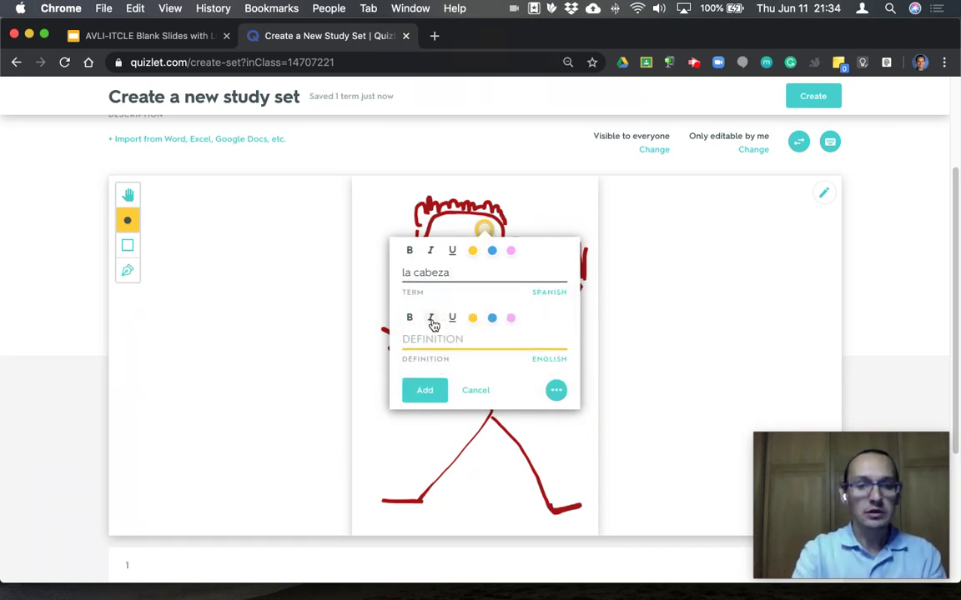
{"action": "type", "text": "head"}
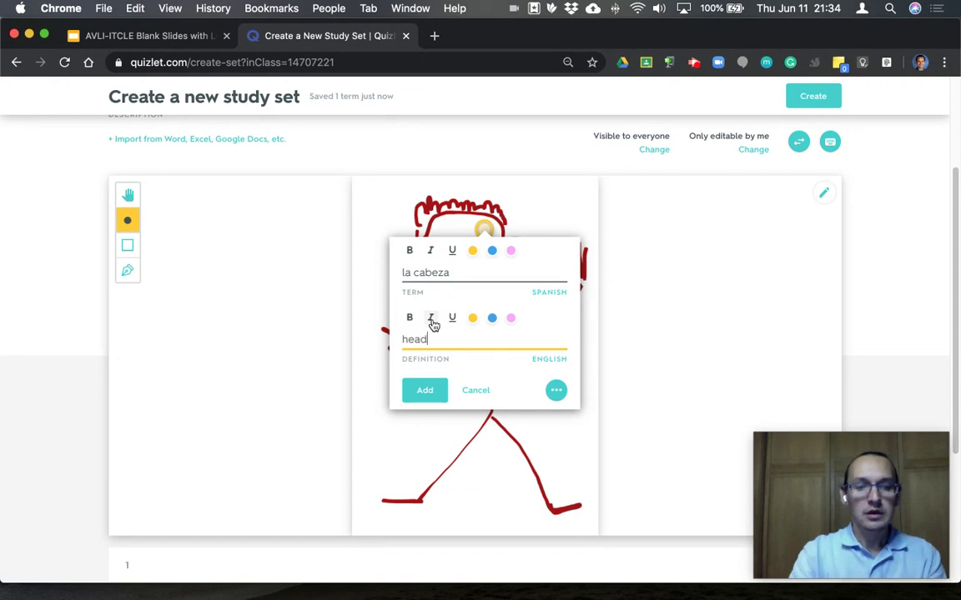
{"action": "left_click", "coordinate": [425, 391]}
Add a point on the figure's left-hand foot with the term "el pie" and the definition "foot"
{"action": "left_click", "coordinate": [412, 504]}
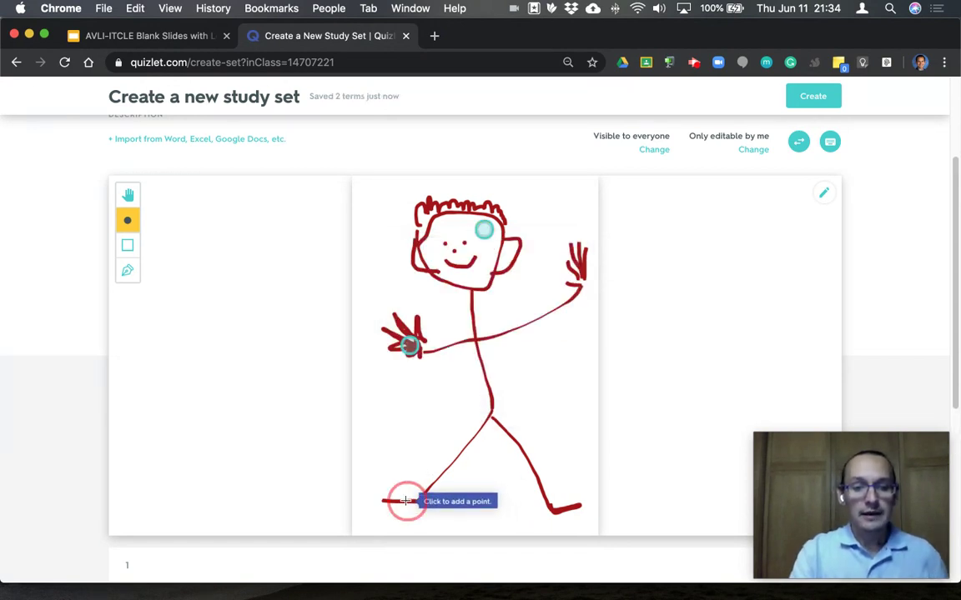
{"action": "type", "text": "el pie"}
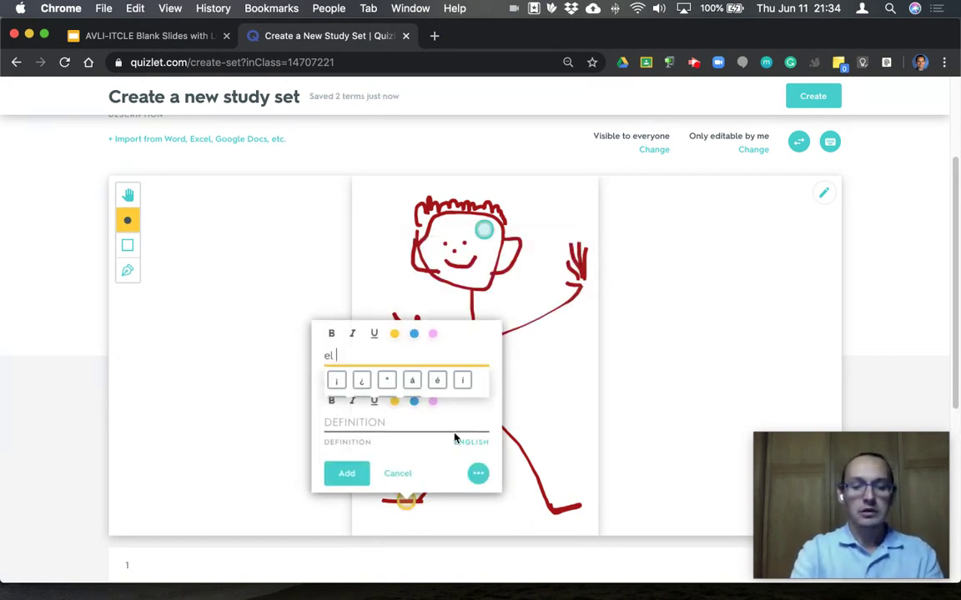
{"action": "left_click", "coordinate": [358, 426]}
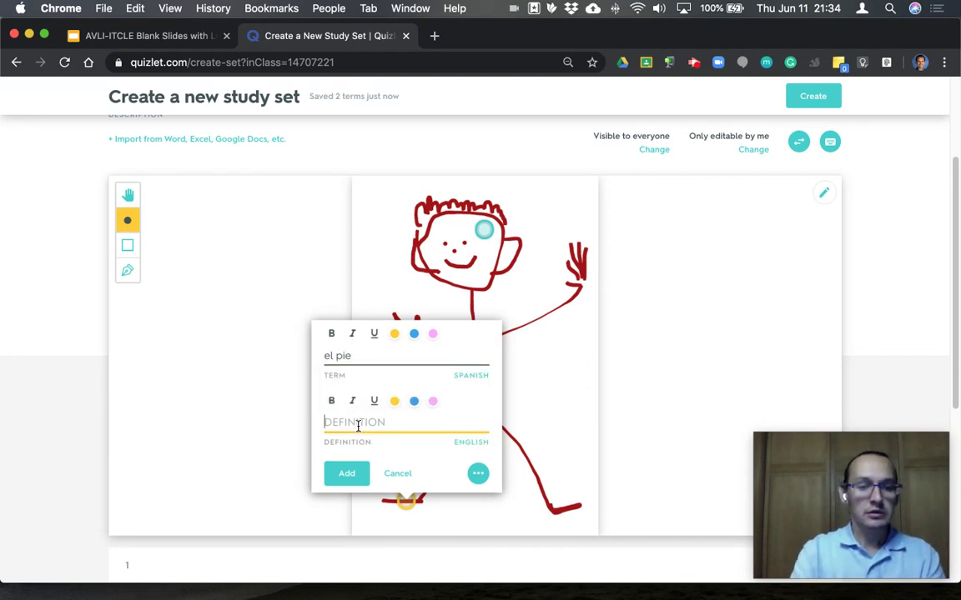
{"action": "type", "text": "f"}
{"action": "key", "text": "BackSpace"}
{"action": "type", "text": "foot"}
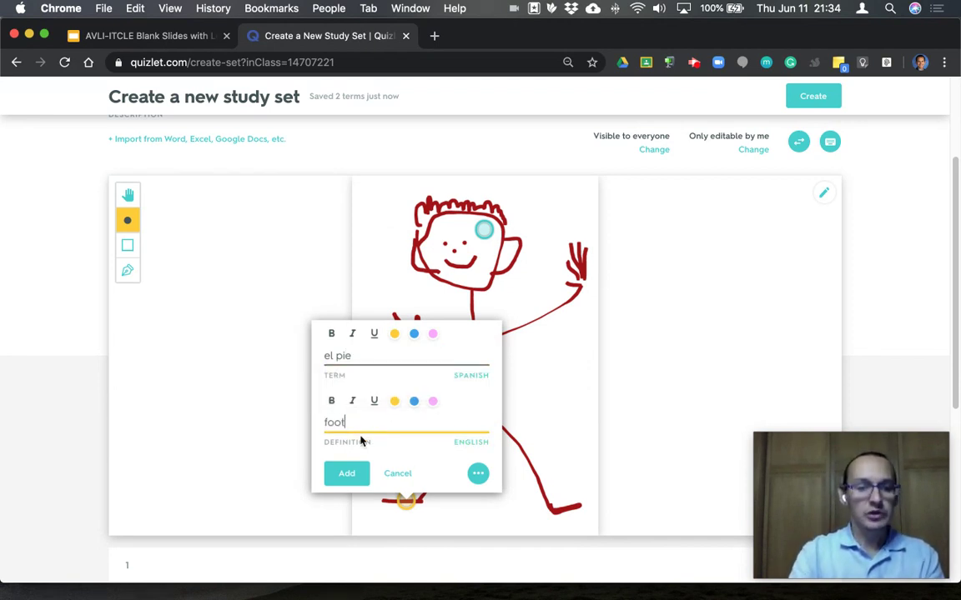
{"action": "left_click", "coordinate": [338, 473]}
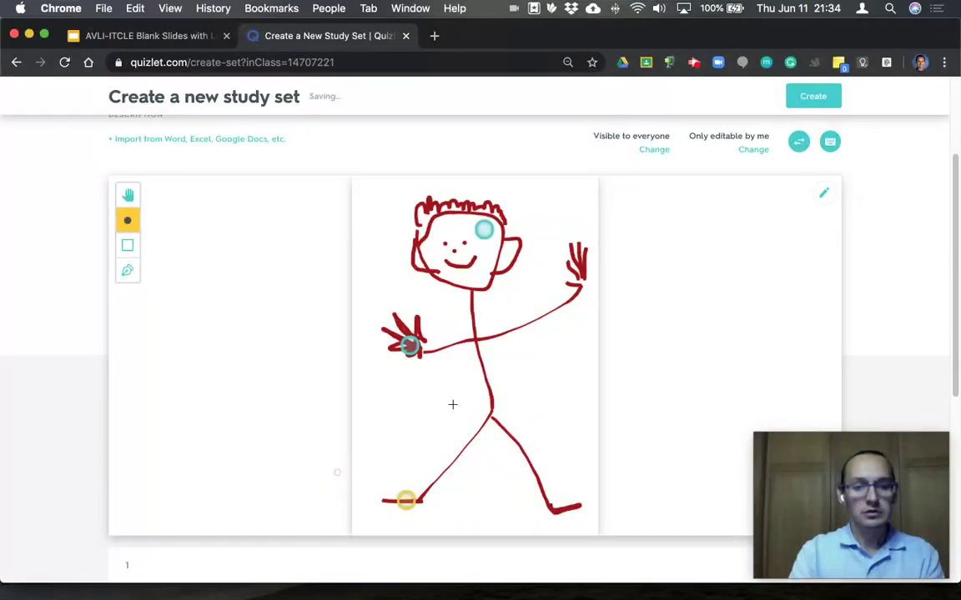
Add a point on the figure's lower torso with the term "el estómago" and the definition "stomach"
{"action": "left_click", "coordinate": [491, 385]}
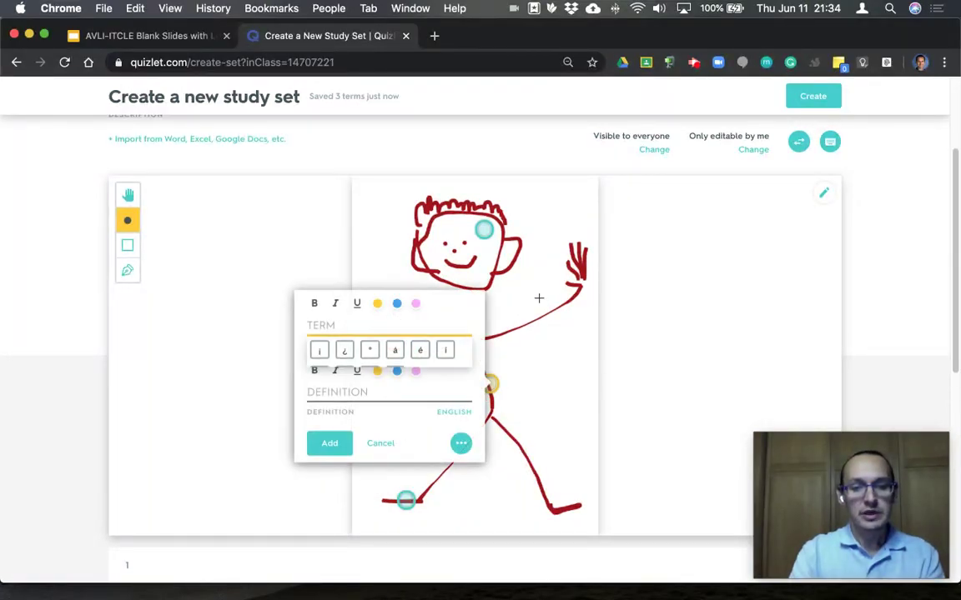
{"action": "type", "text": "el es"}
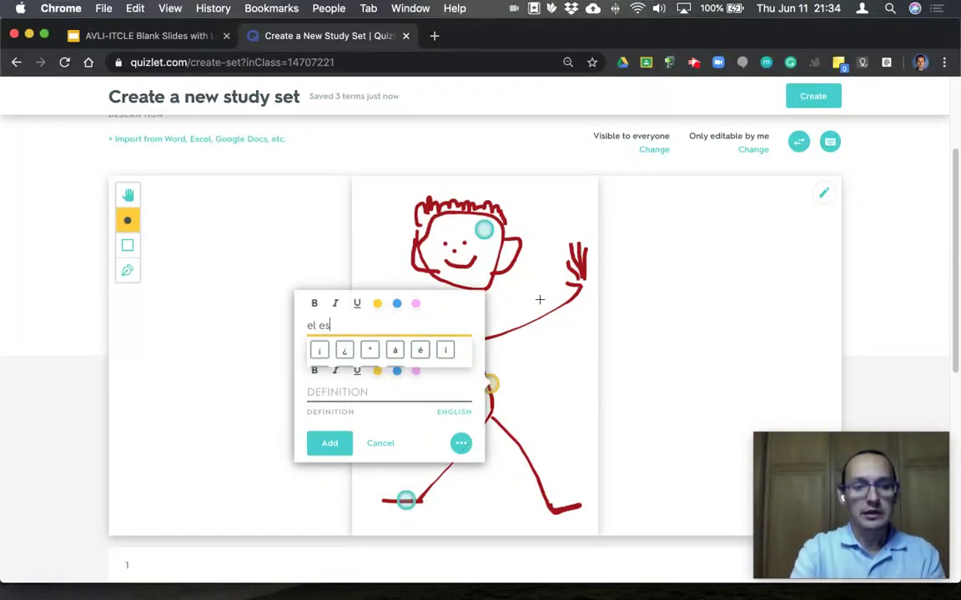
{"action": "type", "text": "t"}
{"action": "mouse_move", "coordinate": [415, 373]}
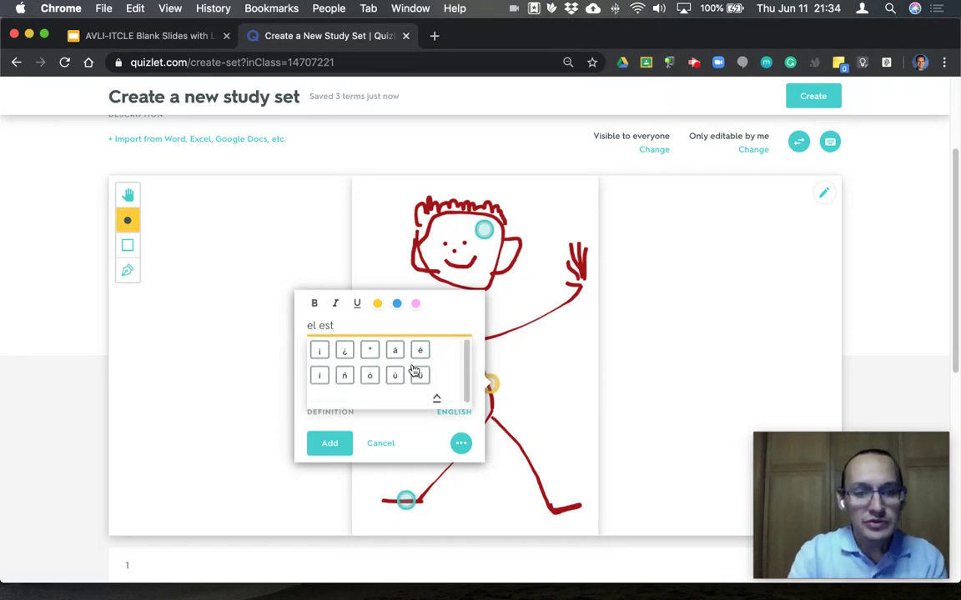
{"action": "left_click", "coordinate": [371, 378]}
{"action": "type", "text": "mago"}
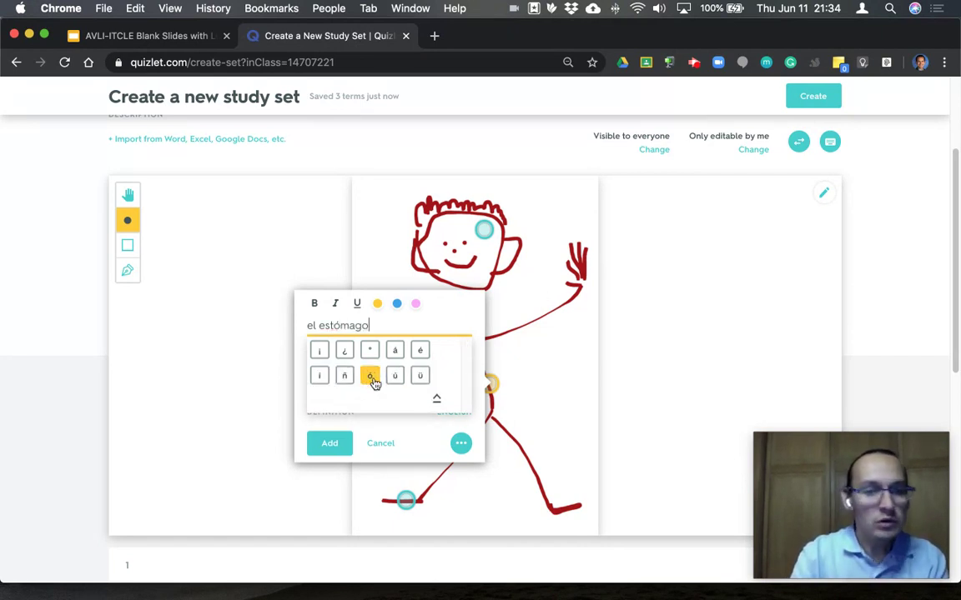
{"action": "left_click", "coordinate": [338, 394]}
{"action": "type", "text": "stomach"}
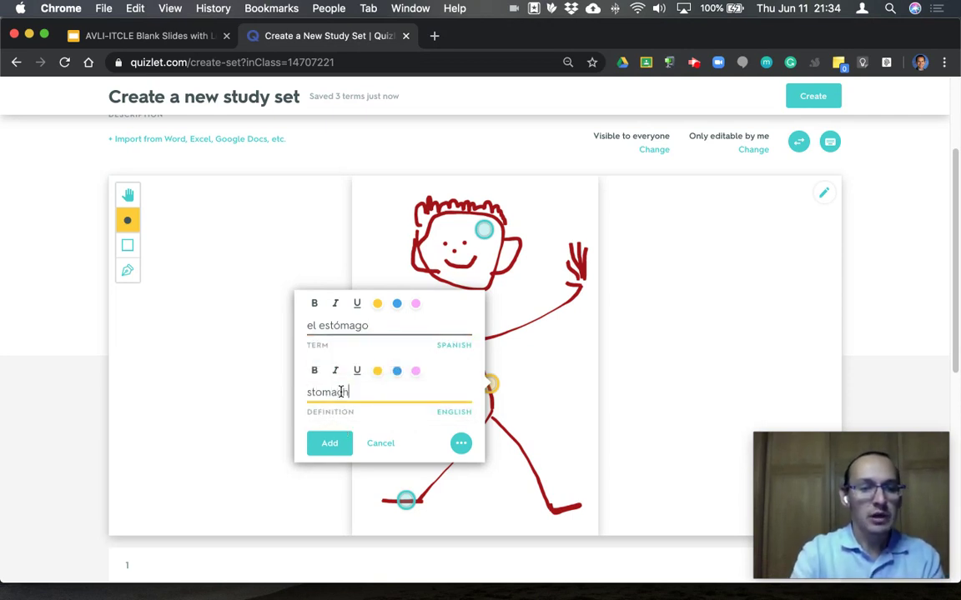
{"action": "left_click", "coordinate": [334, 445]}
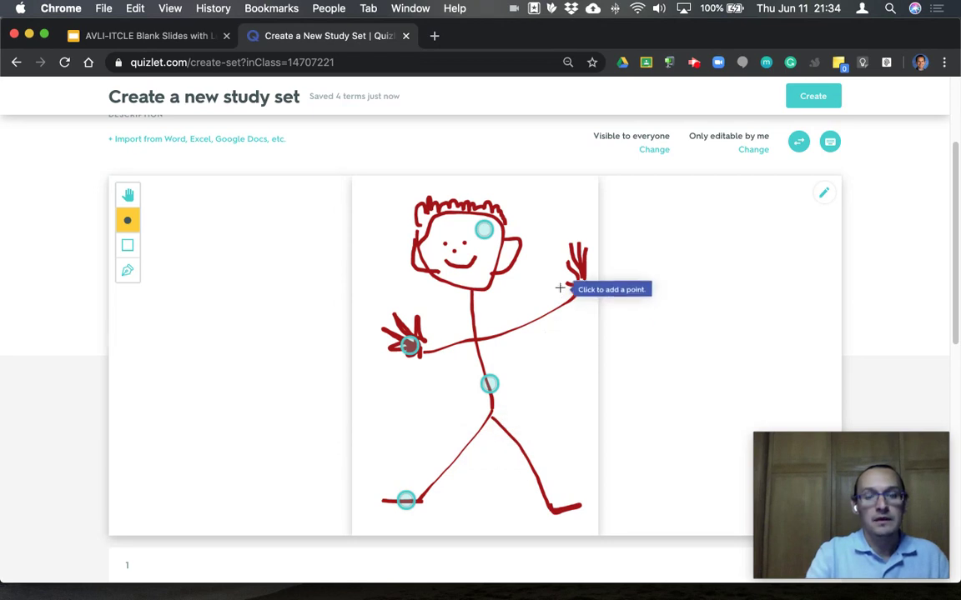
Add a point on the figure's raised arm with the term "el brazo" and the definition "arm"
{"action": "left_click", "coordinate": [542, 315]}
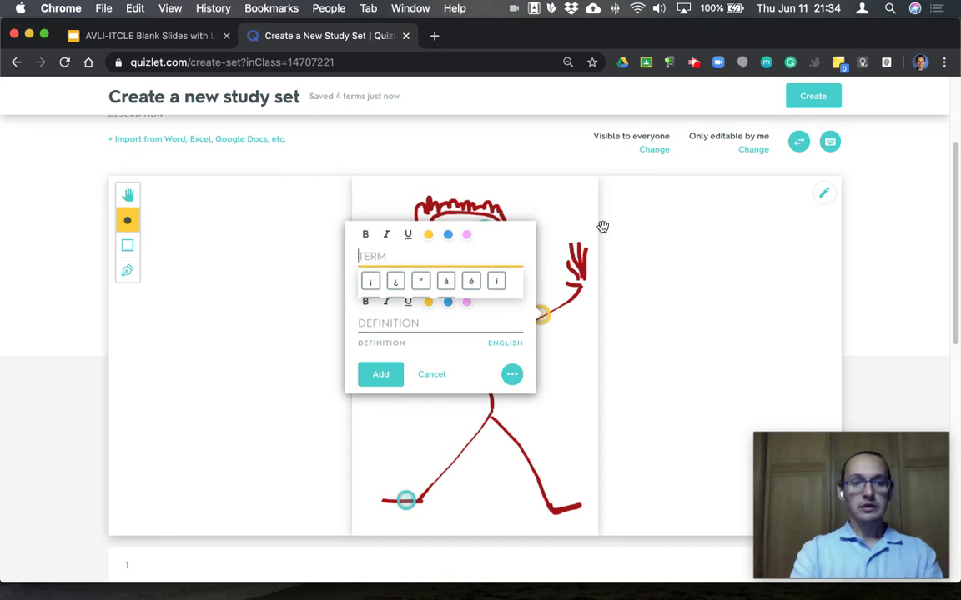
{"action": "type", "text": "el "}
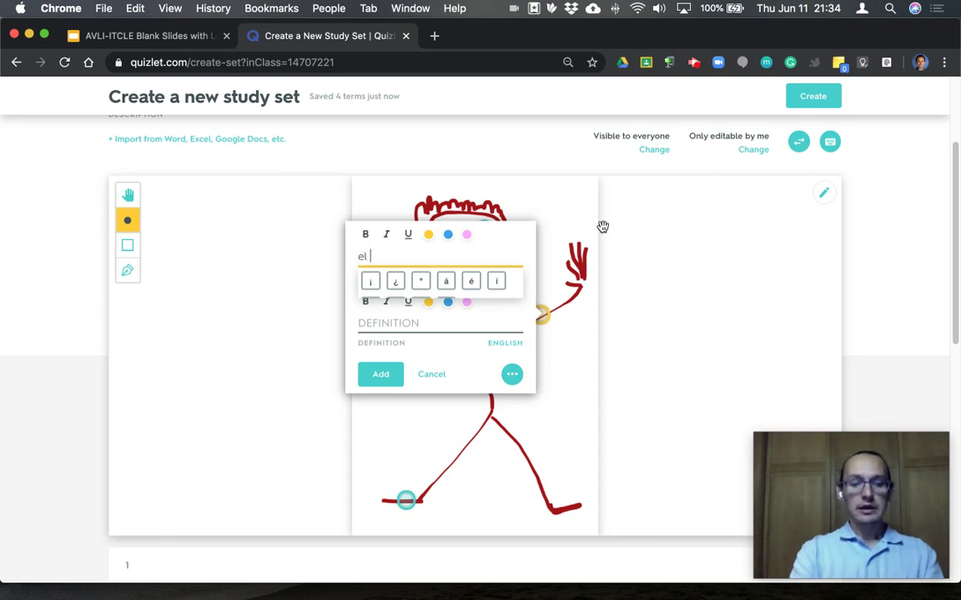
{"action": "type", "text": "brazo"}
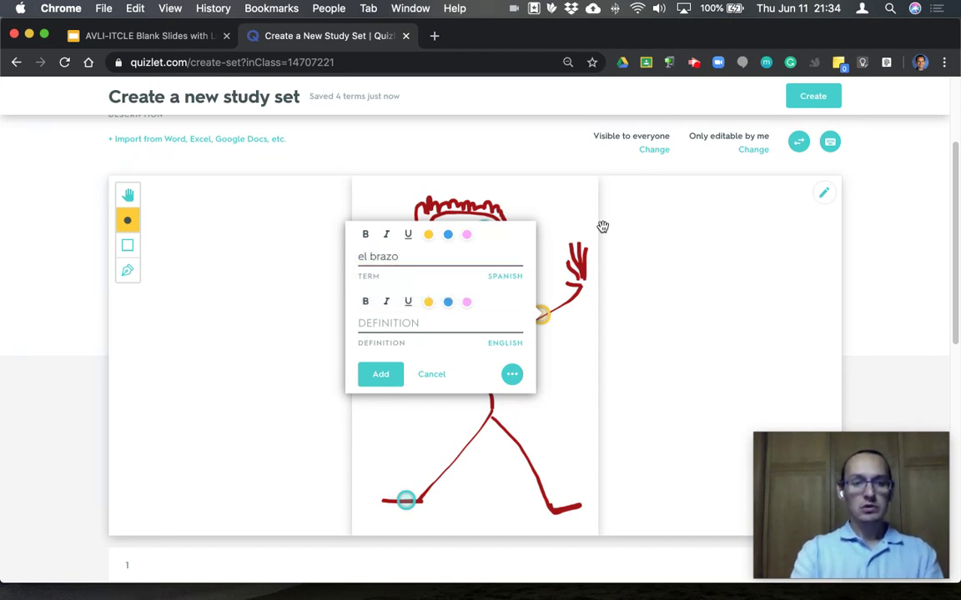
{"action": "left_click", "coordinate": [408, 328]}
{"action": "type", "text": "arm"}
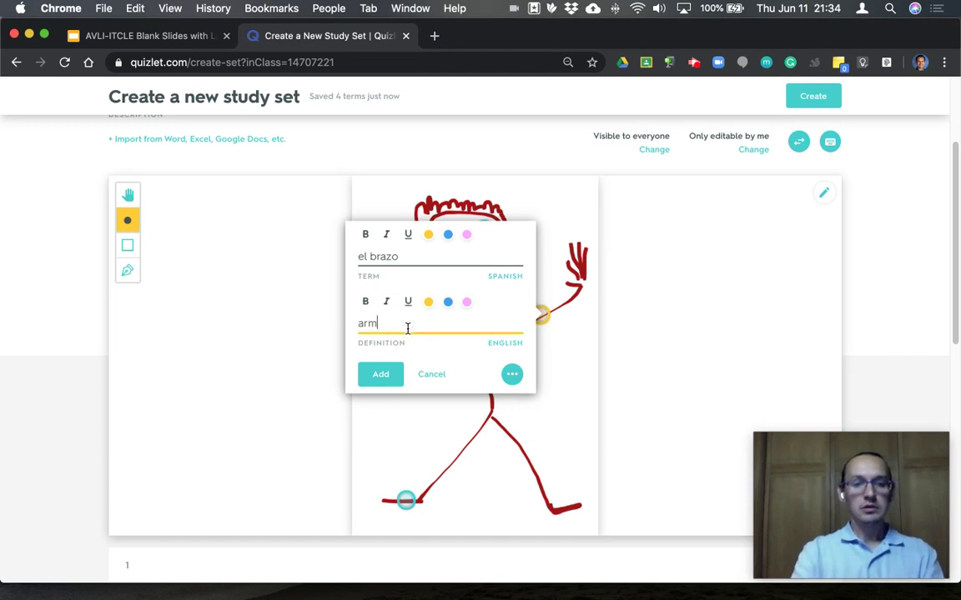
{"action": "left_click", "coordinate": [380, 376]}
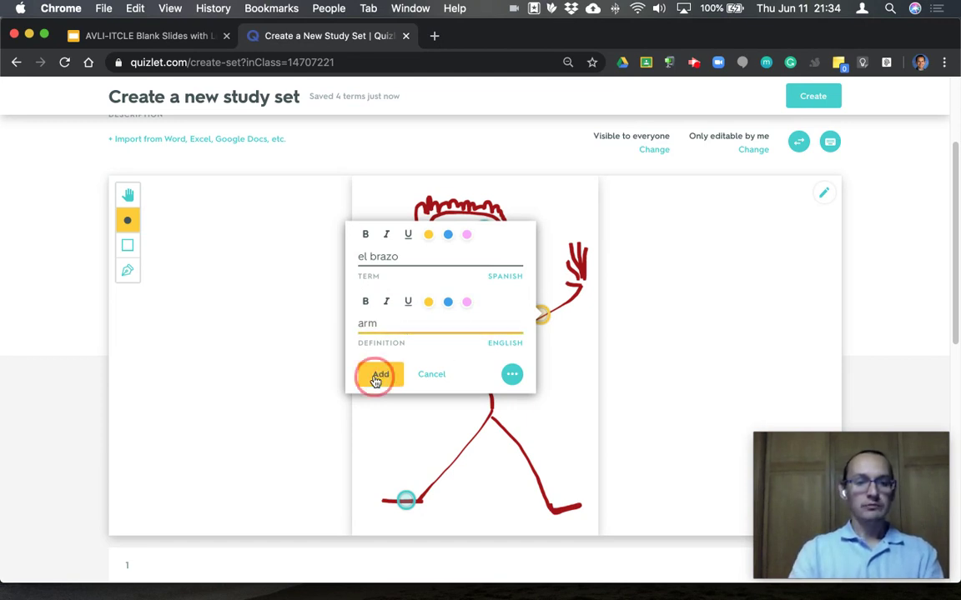
Add a point on the figure's right-hand leg with the term "la pierna" and the definition "leg"
{"action": "left_click", "coordinate": [531, 457]}
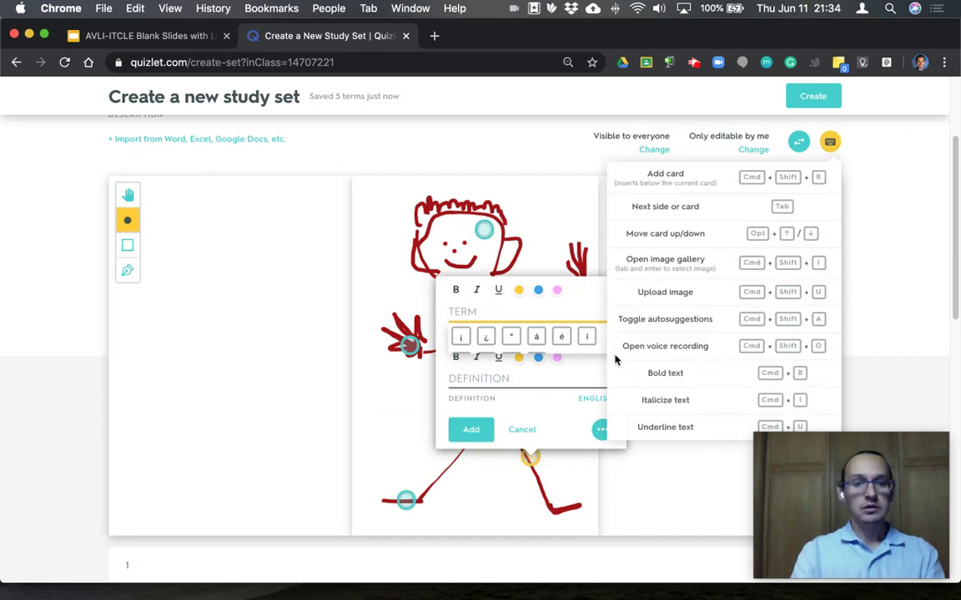
{"action": "type", "text": "el"}
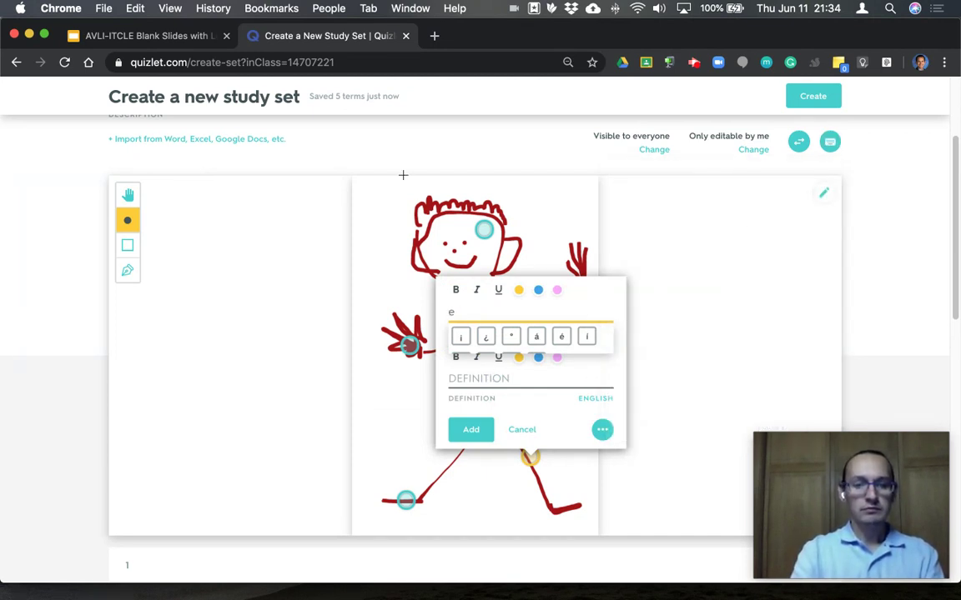
{"action": "key", "text": "BackSpace"}
{"action": "type", "text": "la pierna"}
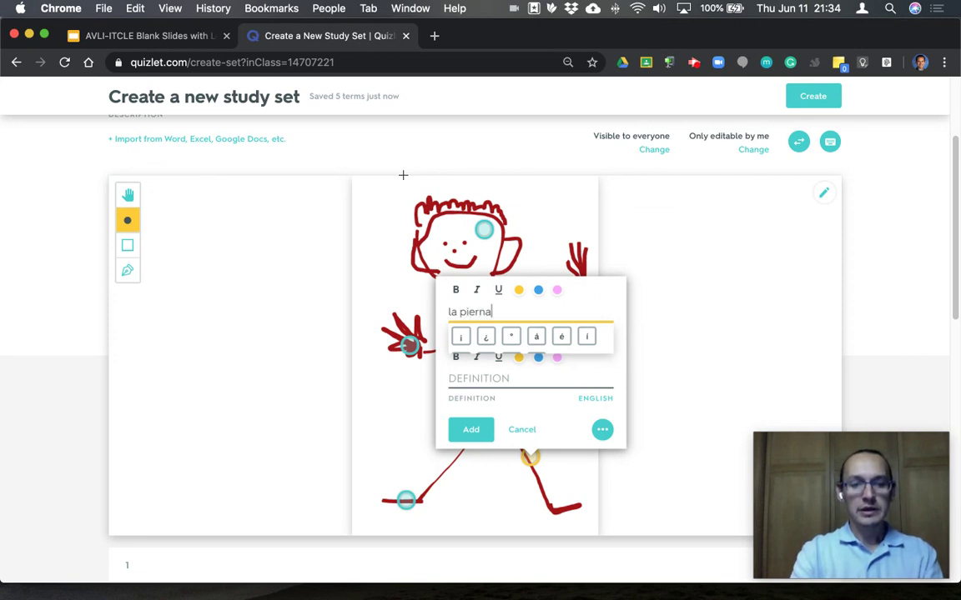
{"action": "left_click", "coordinate": [490, 377]}
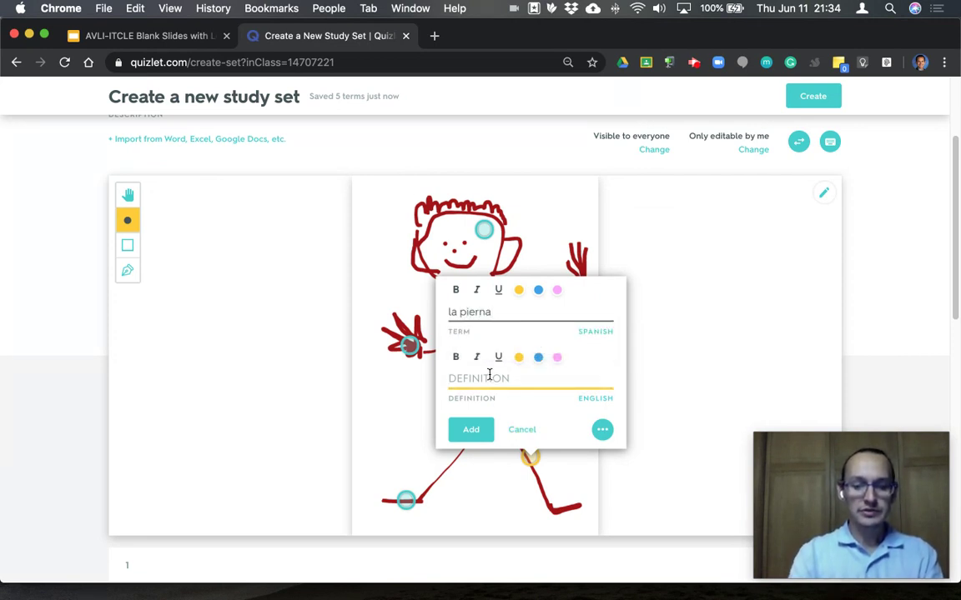
{"action": "type", "text": "leg"}
{"action": "left_click", "coordinate": [476, 430]}
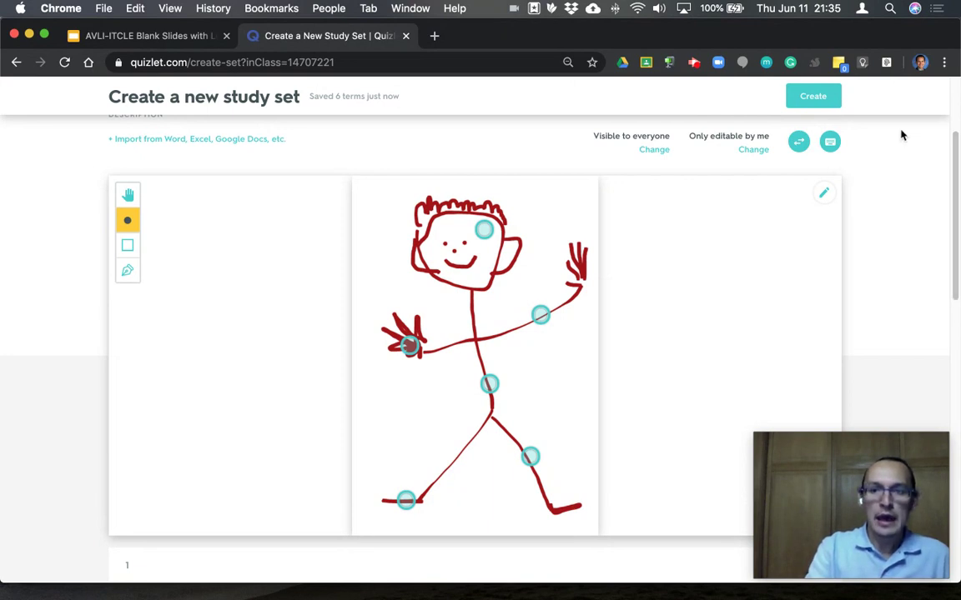
Create the study set and copy its share link
{"action": "left_click", "coordinate": [827, 100]}
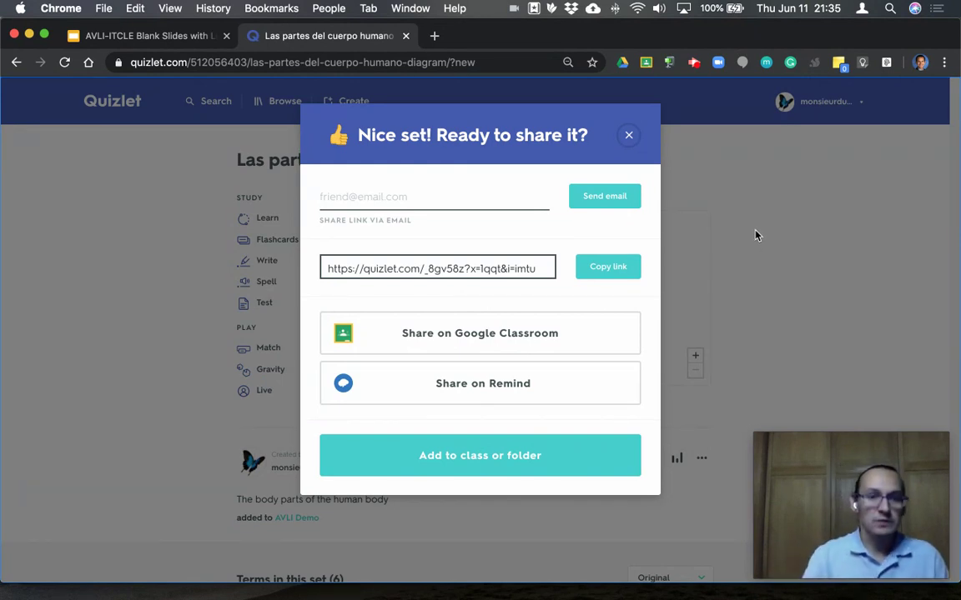
{"action": "left_click", "coordinate": [602, 268]}
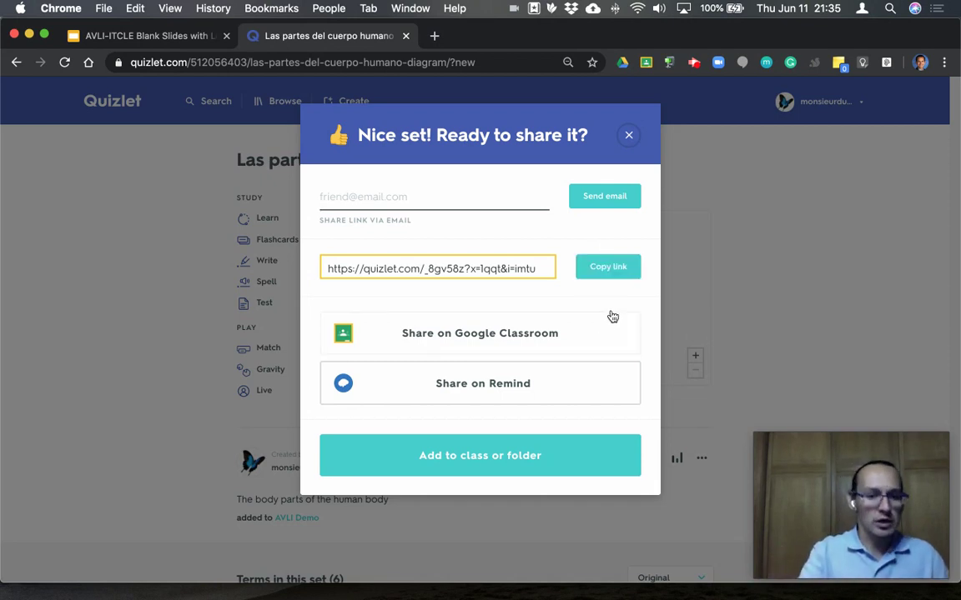
Check which classes the set is assigned to, and review its labelled diagram points and full term list
{"action": "left_click", "coordinate": [459, 465]}
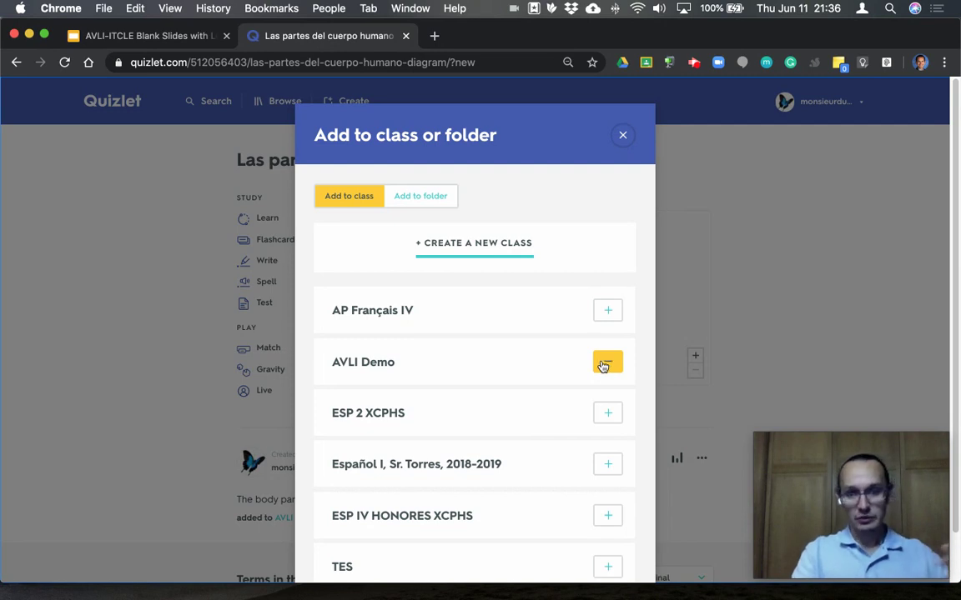
{"action": "left_click", "coordinate": [625, 138]}
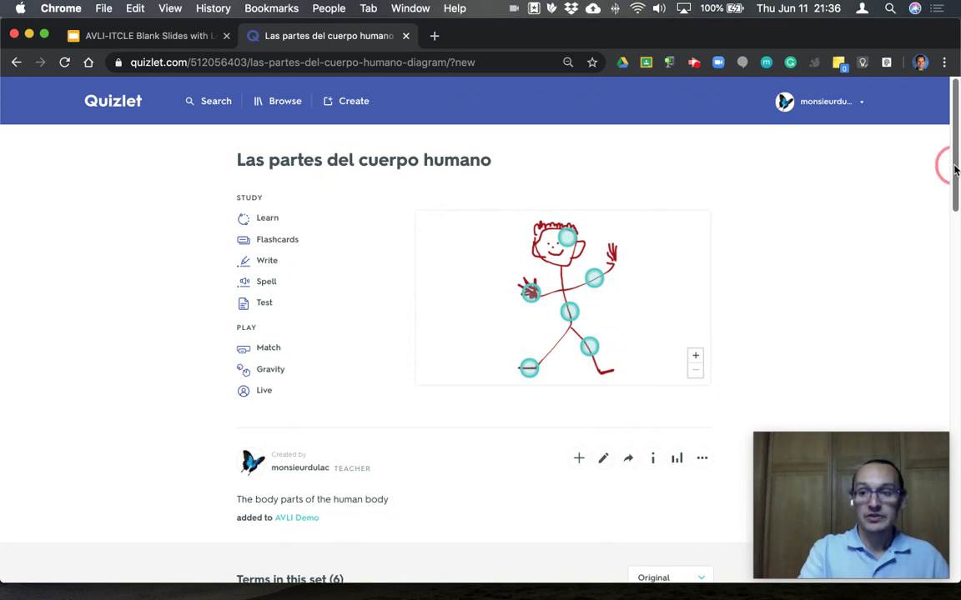
{"action": "left_click_drag", "start_coordinate": [954, 163], "coordinate": [949, 194]}
{"action": "mouse_move", "coordinate": [573, 158]}
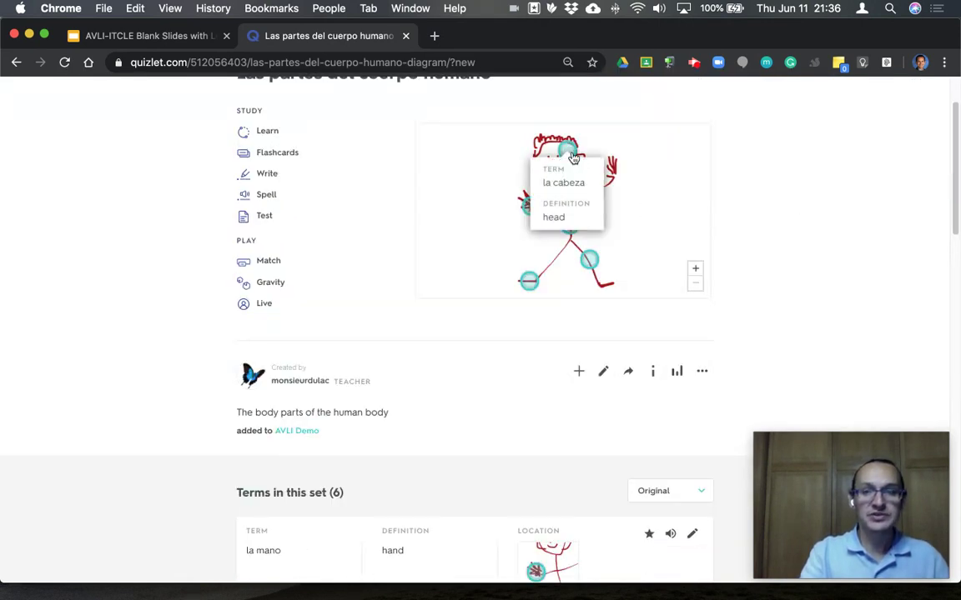
{"action": "mouse_move", "coordinate": [525, 213]}
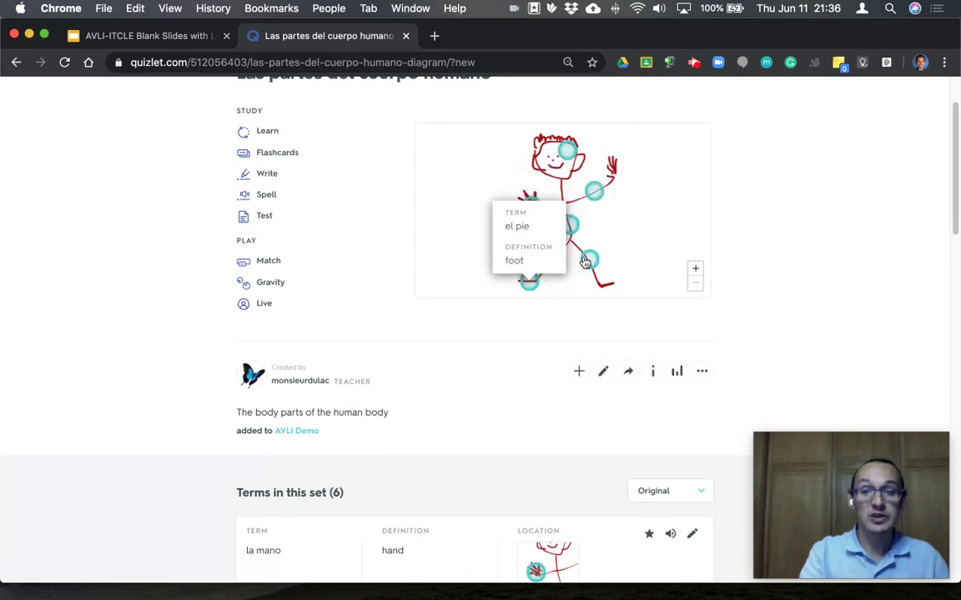
{"action": "mouse_move", "coordinate": [588, 262]}
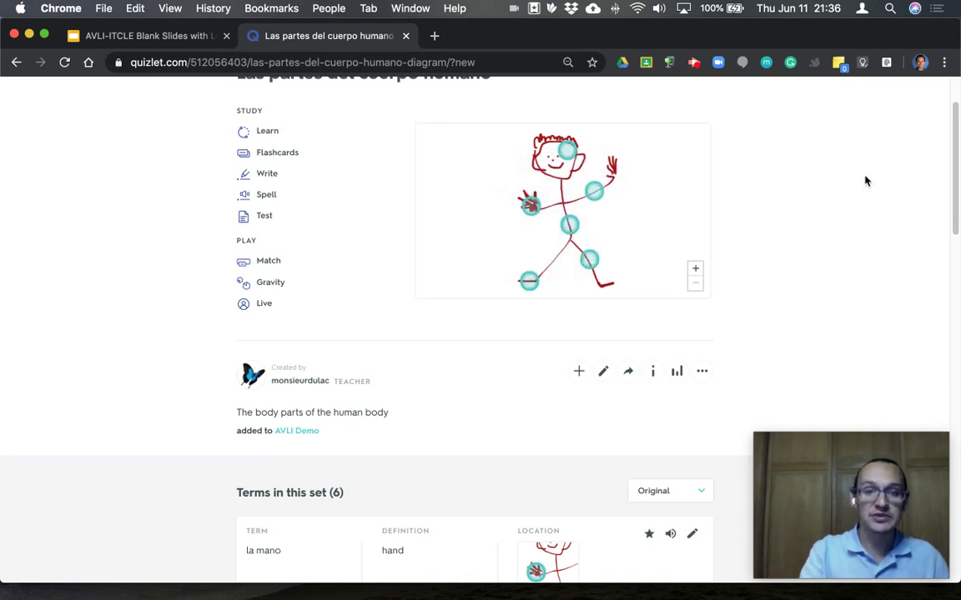
{"action": "left_click_drag", "start_coordinate": [953, 157], "coordinate": [958, 250]}
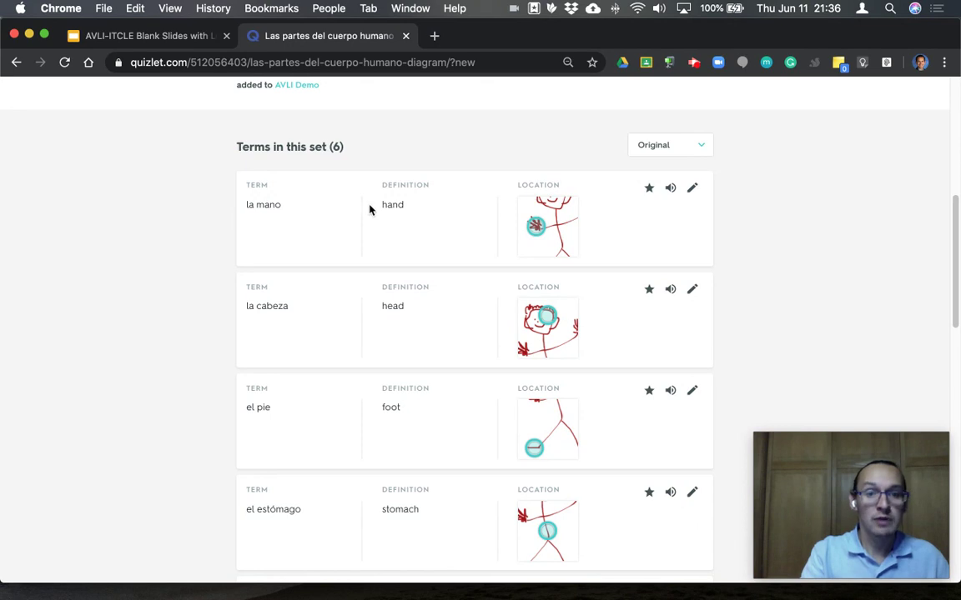
{"action": "left_click_drag", "start_coordinate": [956, 210], "coordinate": [957, 284]}
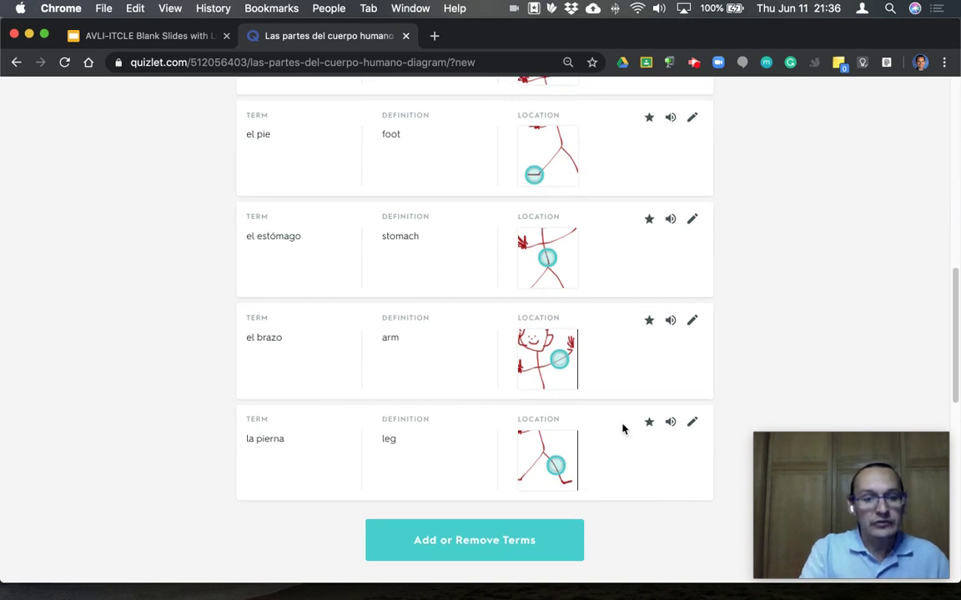
Open the set for adding terms and add a card with the term "la nariz" and the suggested definition "nose"
{"action": "left_click", "coordinate": [458, 547]}
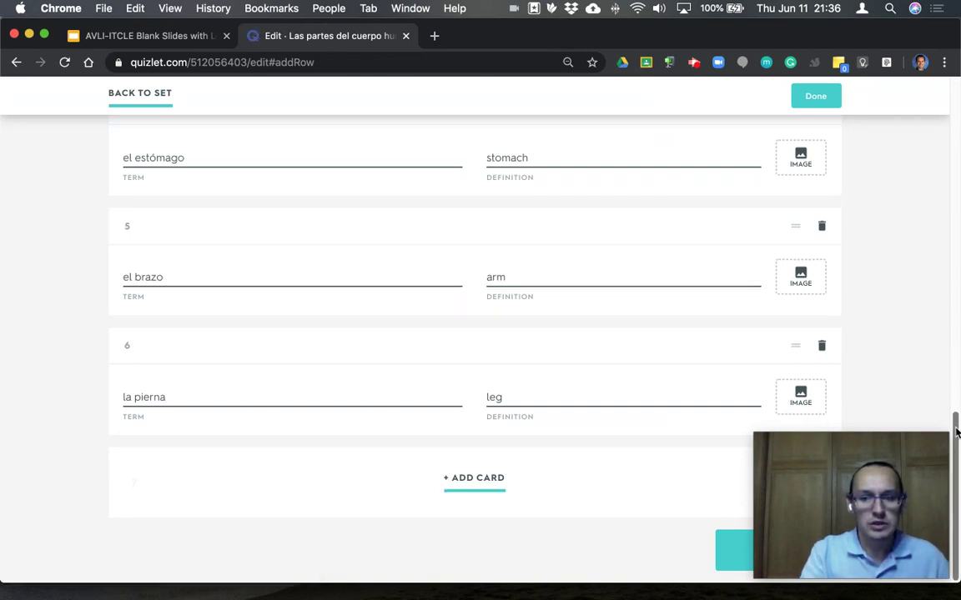
{"action": "mouse_move", "coordinate": [956, 432]}
{"action": "left_mouse_down"}
{"action": "mouse_move", "coordinate": [938, 171]}
{"action": "mouse_move", "coordinate": [932, 349]}
{"action": "left_mouse_up"}
{"action": "scroll", "coordinate": [932, 349], "scroll_direction": "down", "scroll_amount": 5}
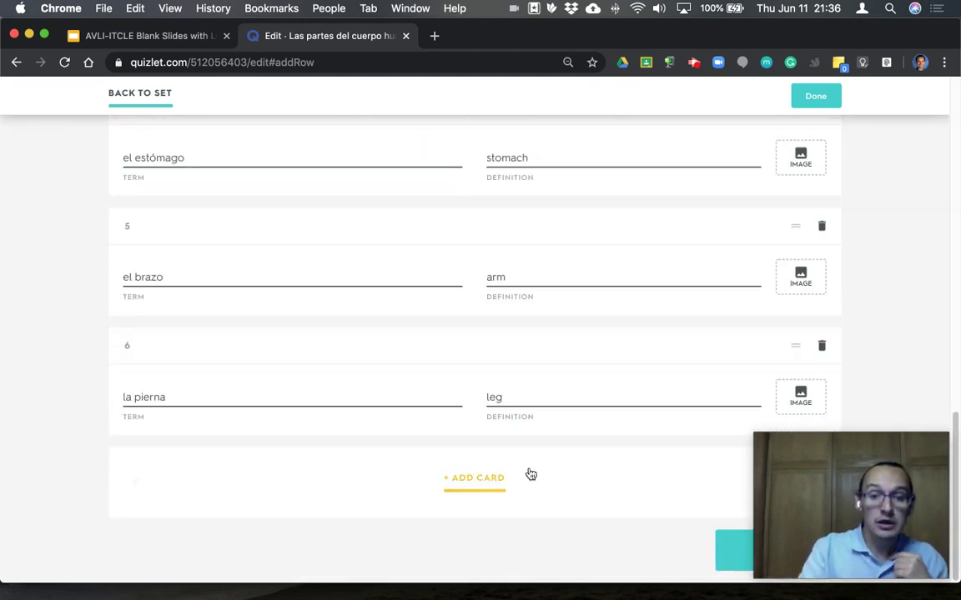
{"action": "left_click", "coordinate": [496, 476]}
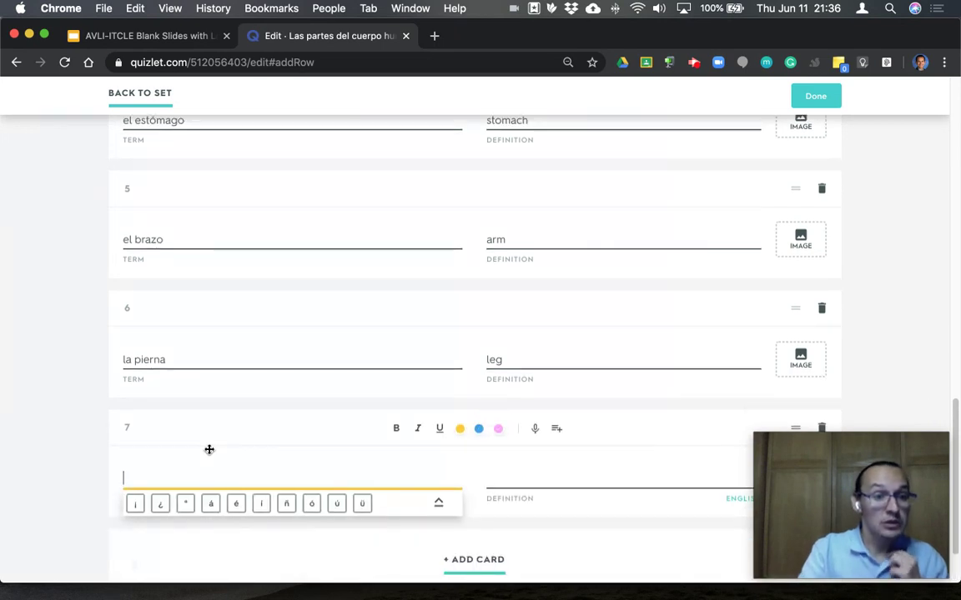
{"action": "type", "text": "la nariz"}
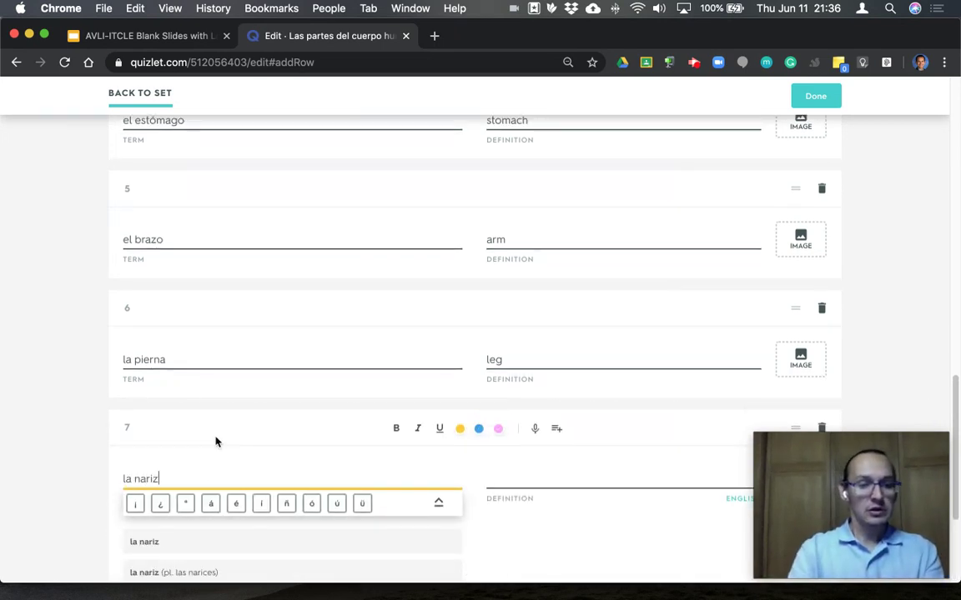
{"action": "left_click", "coordinate": [561, 481]}
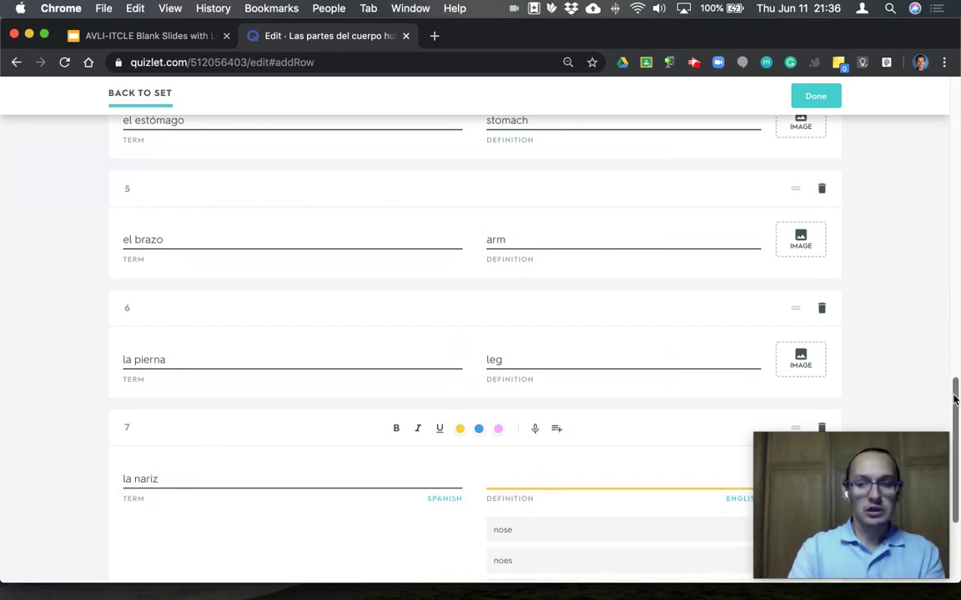
{"action": "left_click_drag", "start_coordinate": [956, 397], "coordinate": [957, 465]}
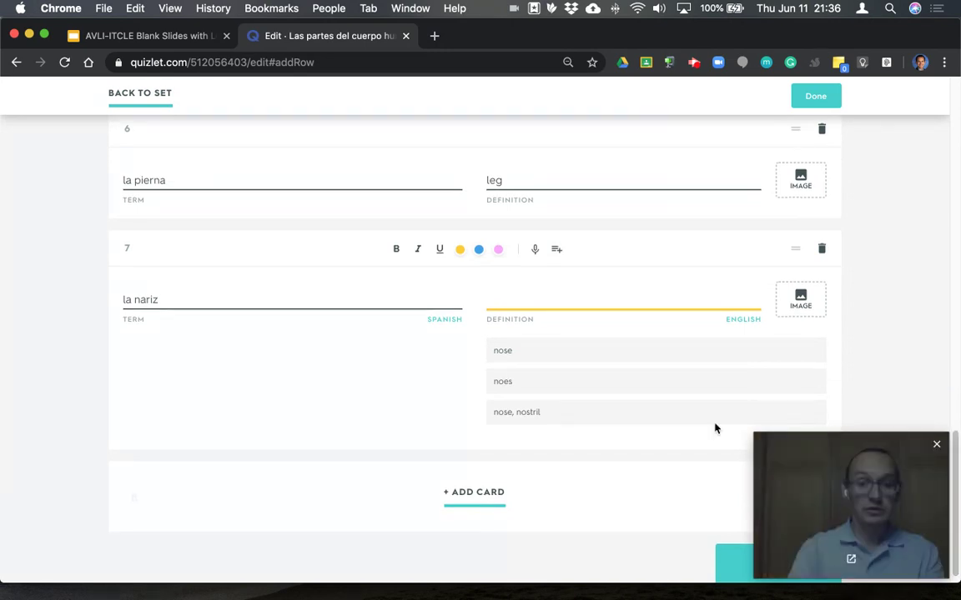
{"action": "left_click", "coordinate": [538, 352]}
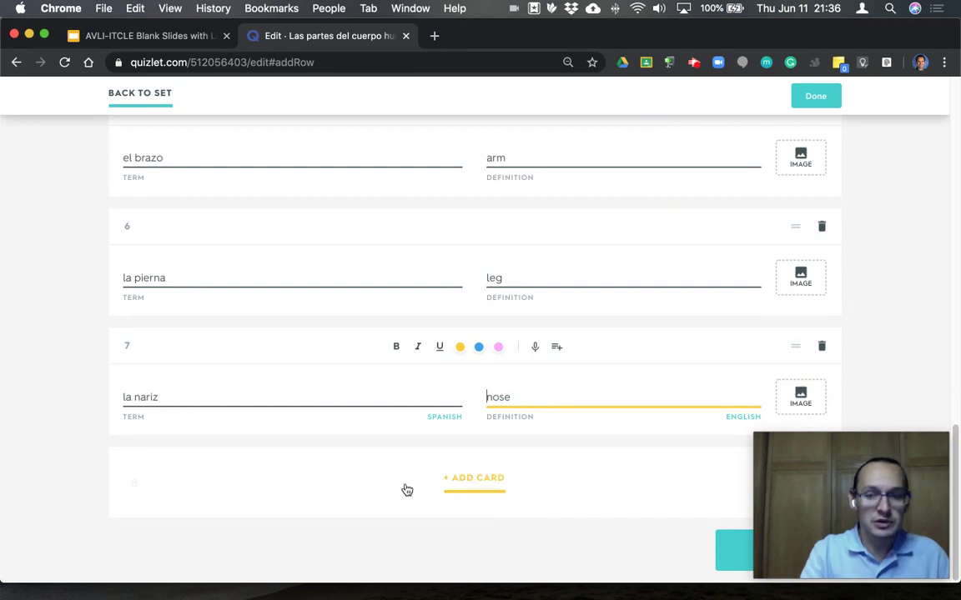
Add another card with the term "el pelo" and the suggested definition "hair"
{"action": "left_click", "coordinate": [475, 479]}
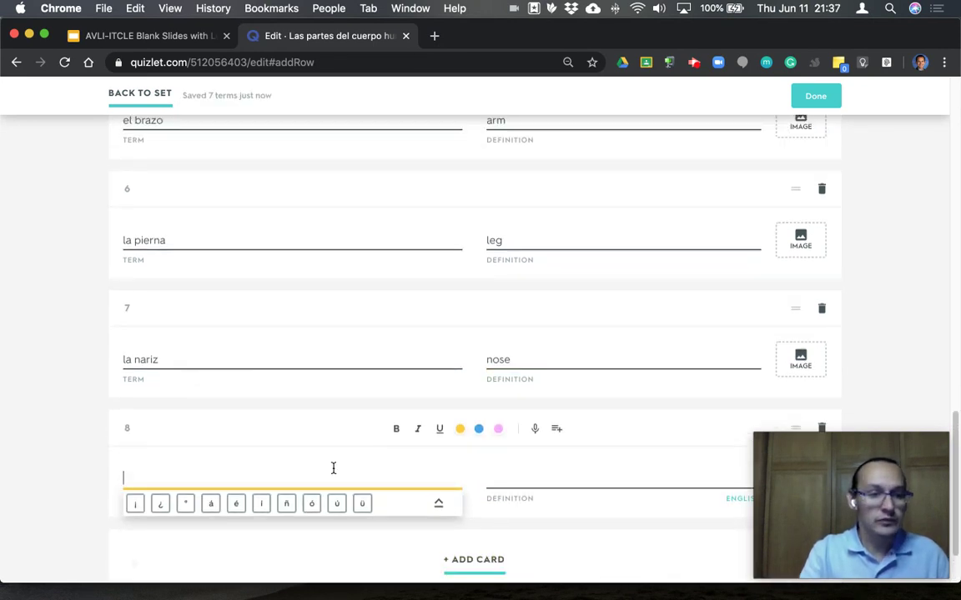
{"action": "type", "text": "pelo"}
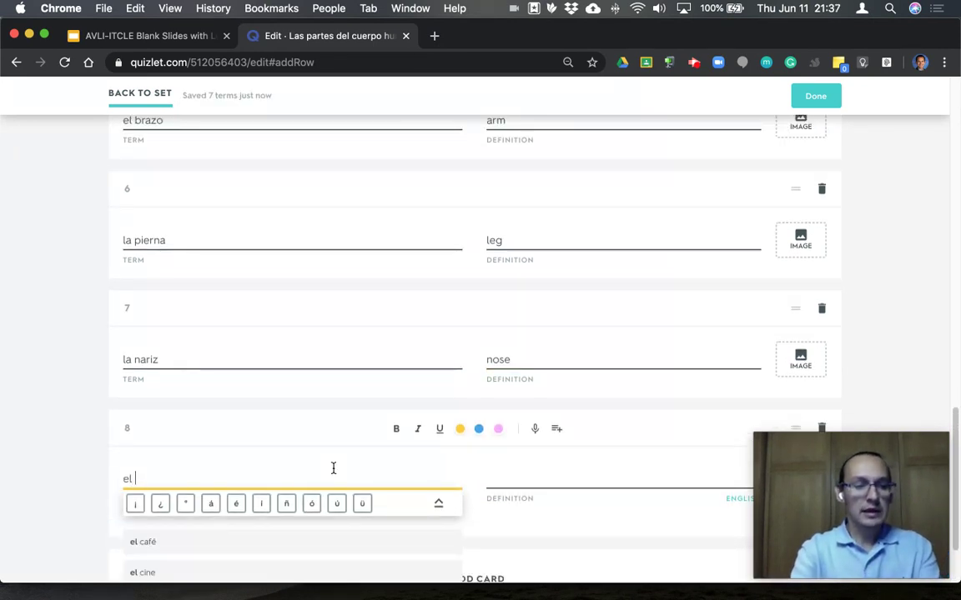
{"action": "left_click", "coordinate": [586, 481]}
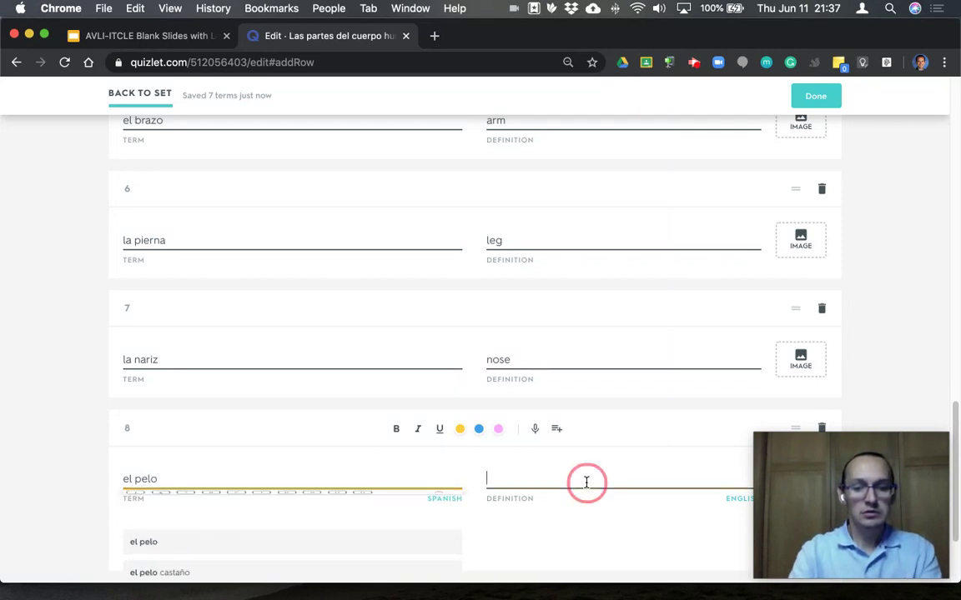
{"action": "left_click", "coordinate": [542, 539]}
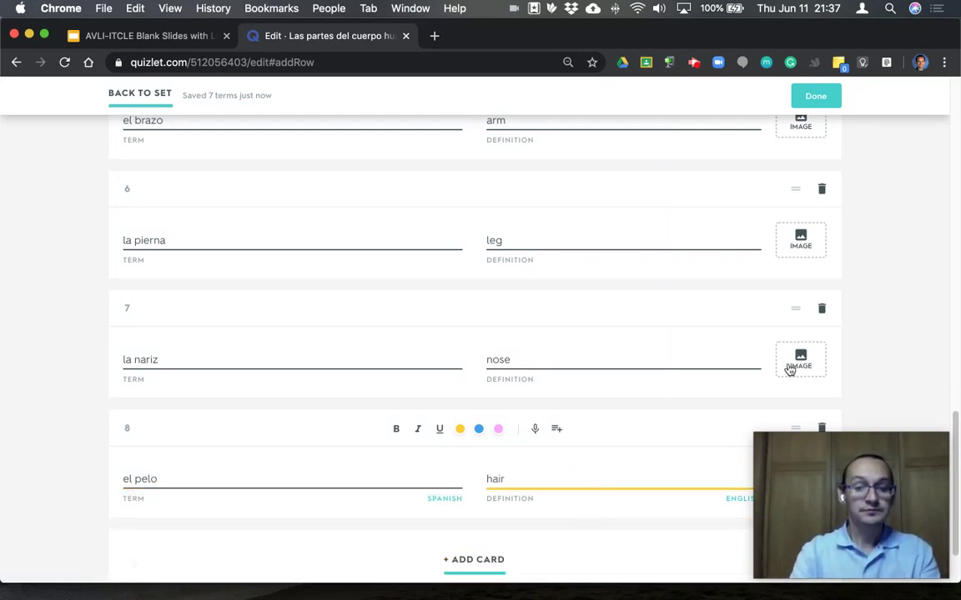
Give the "la mano" card the suggested cartoon image of a seated child raising a hand with a red arrow
{"action": "scroll", "coordinate": [955, 421], "scroll_direction": "up", "scroll_amount": 3}
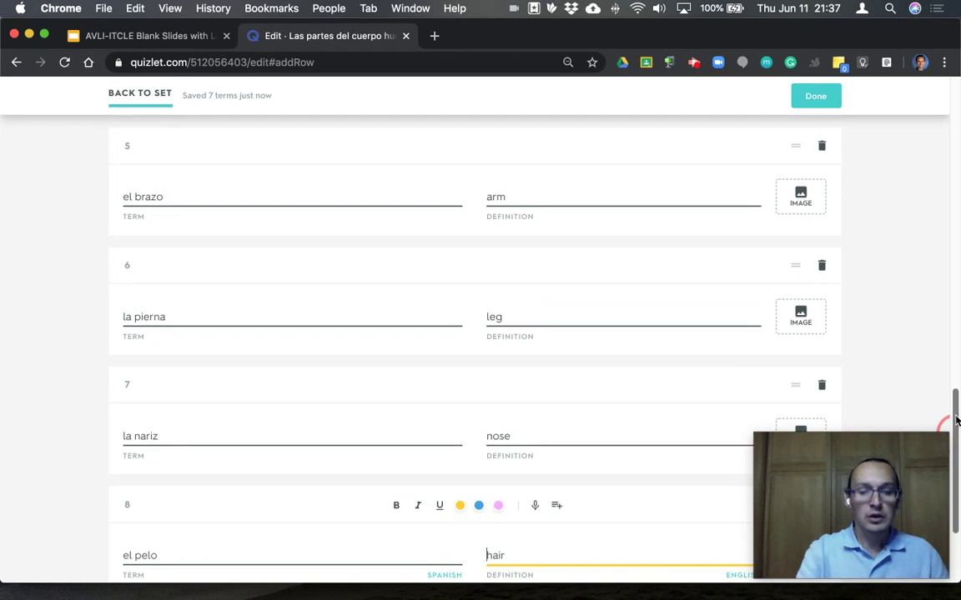
{"action": "mouse_move", "coordinate": [956, 424]}
{"action": "left_mouse_down"}
{"action": "mouse_move", "coordinate": [956, 458]}
{"action": "mouse_move", "coordinate": [946, 236]}
{"action": "left_mouse_up"}
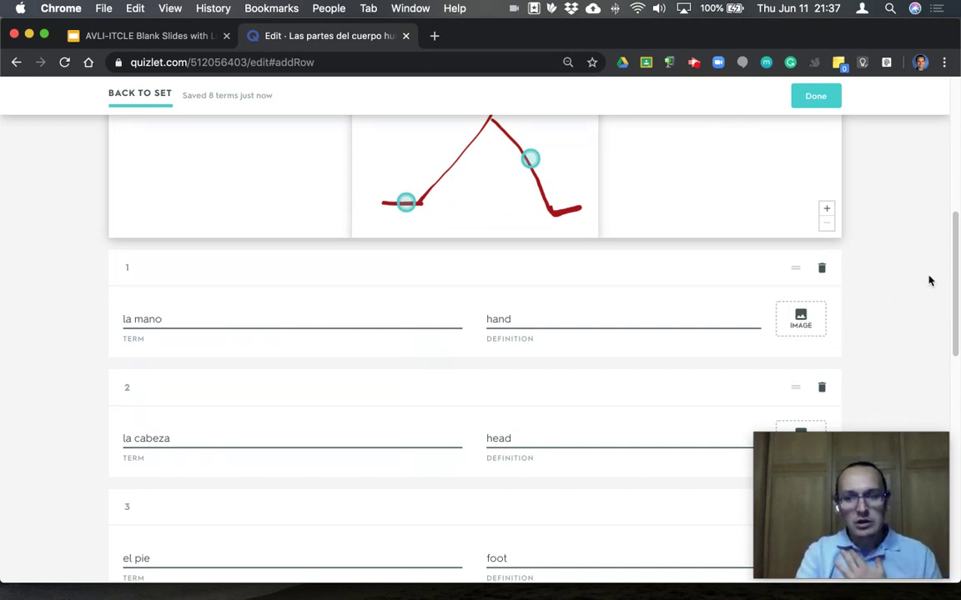
{"action": "left_click_drag", "start_coordinate": [956, 263], "coordinate": [956, 288]}
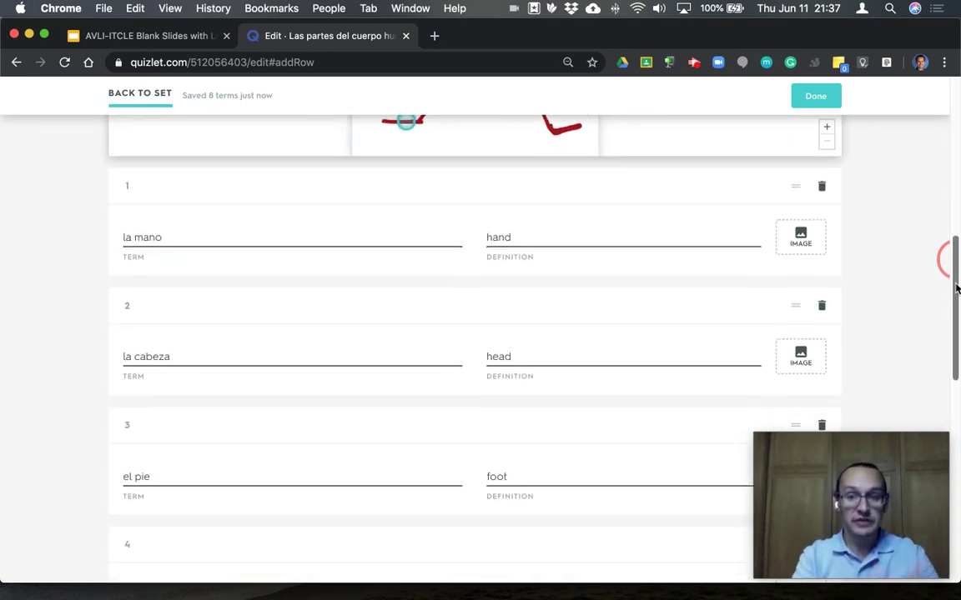
{"action": "left_click", "coordinate": [800, 242]}
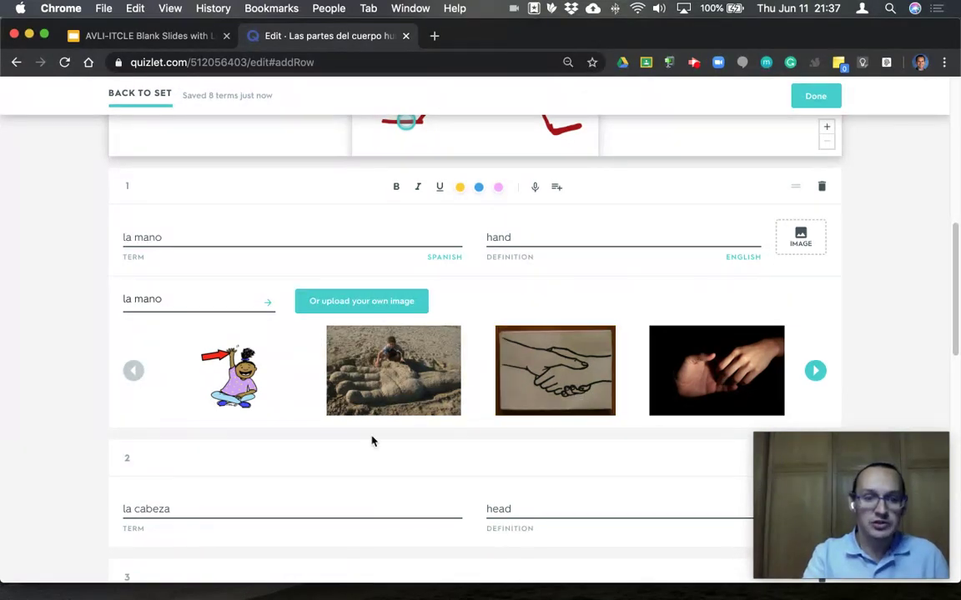
{"action": "left_click", "coordinate": [232, 381]}
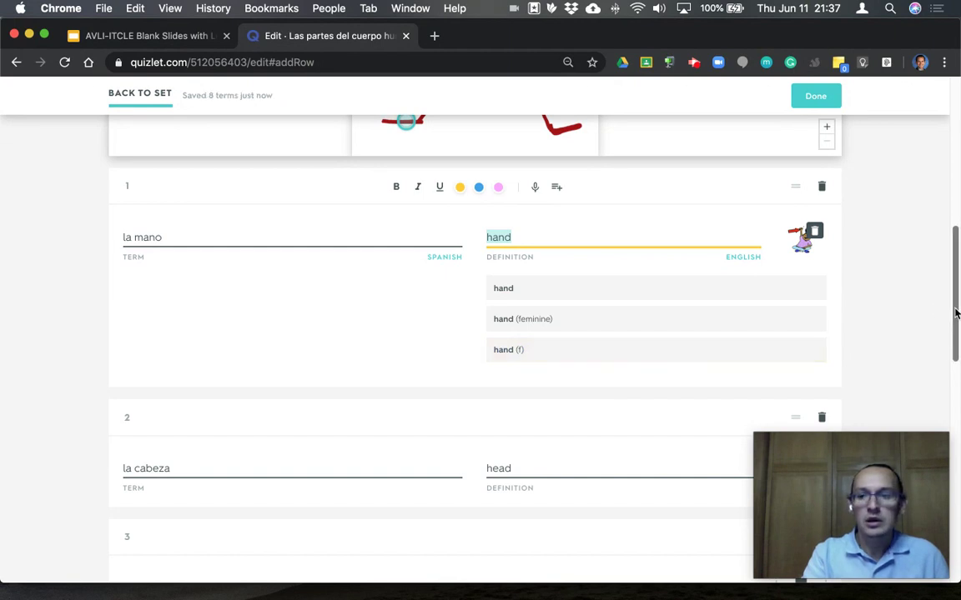
Give the "la cabeza" card the suggested grey head model image and the "el pie" card the suggested foot photo on black
{"action": "scroll", "coordinate": [957, 313], "scroll_direction": "down", "scroll_amount": 3}
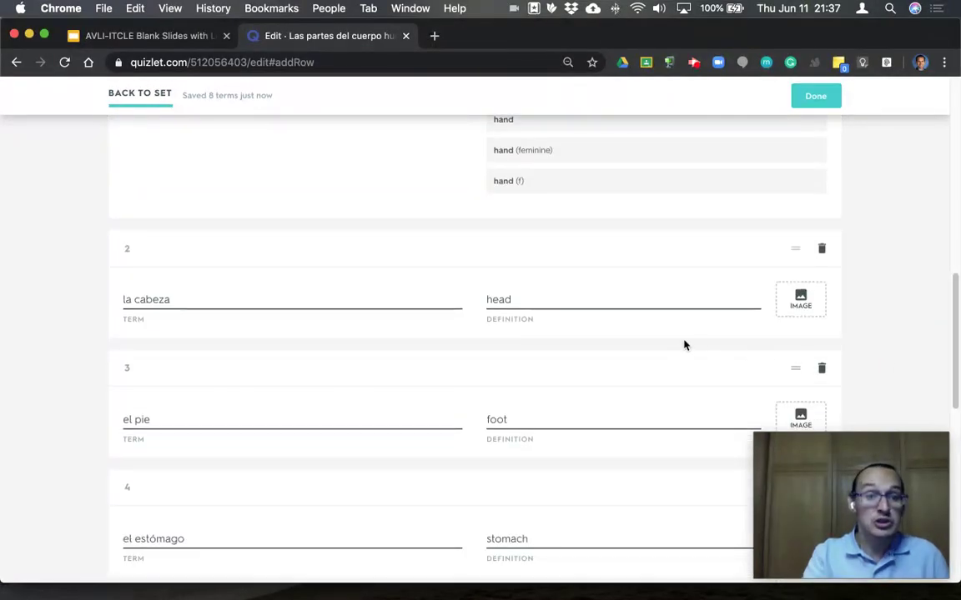
{"action": "scroll", "coordinate": [798, 307], "scroll_direction": "down", "scroll_amount": 2}
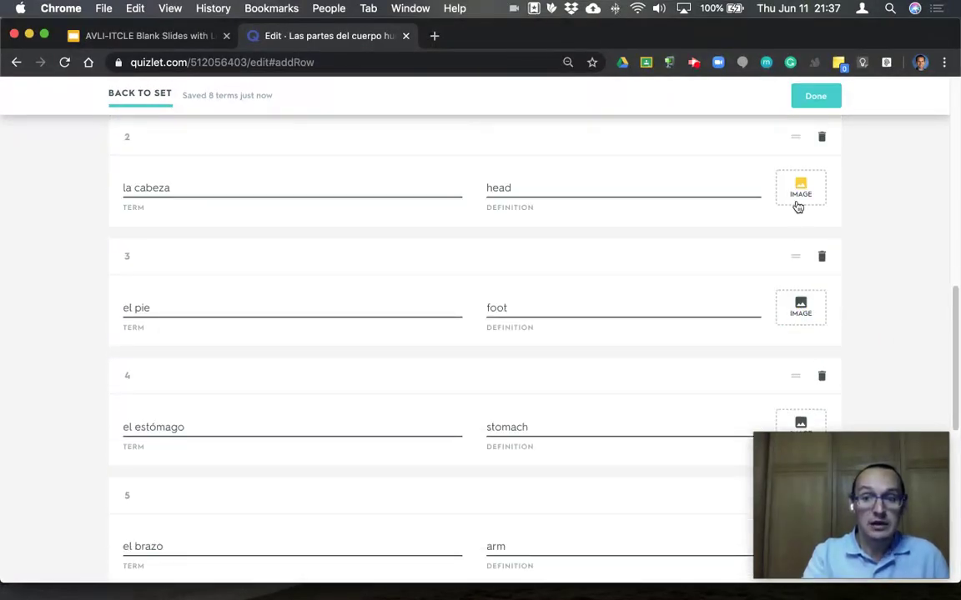
{"action": "left_click", "coordinate": [796, 204]}
{"action": "left_click", "coordinate": [247, 338]}
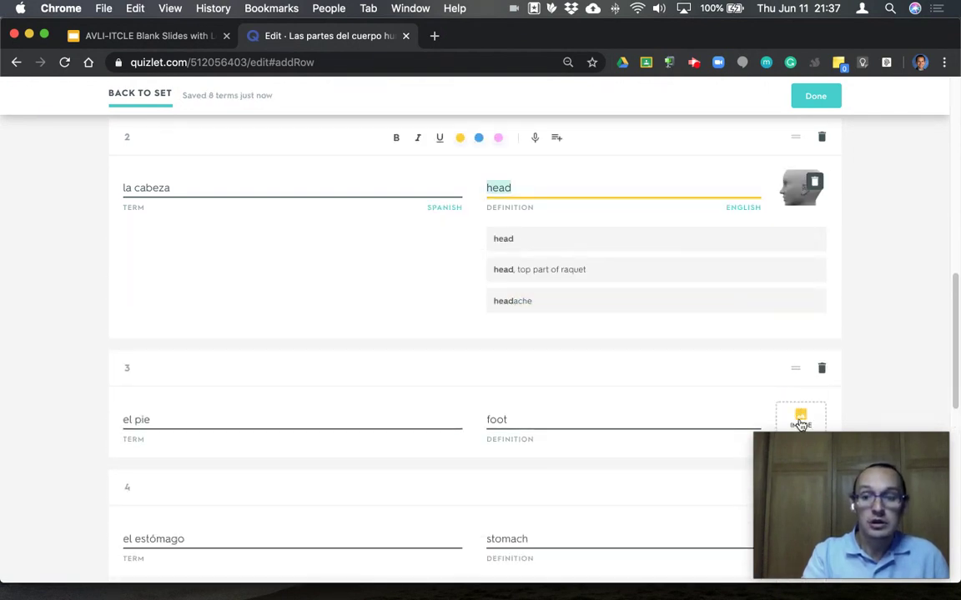
{"action": "left_click", "coordinate": [800, 426]}
{"action": "left_click", "coordinate": [799, 304]}
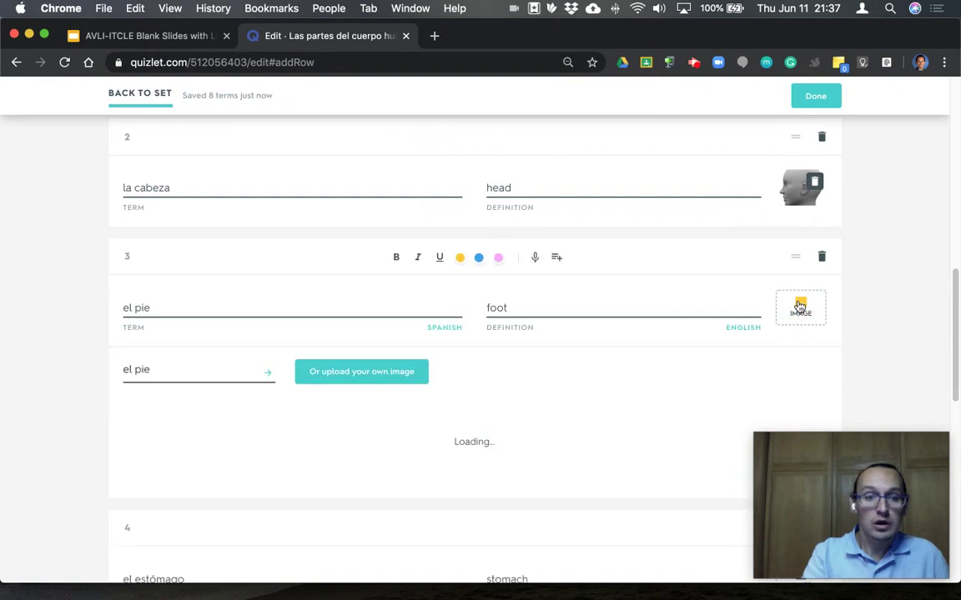
{"action": "left_click", "coordinate": [253, 440]}
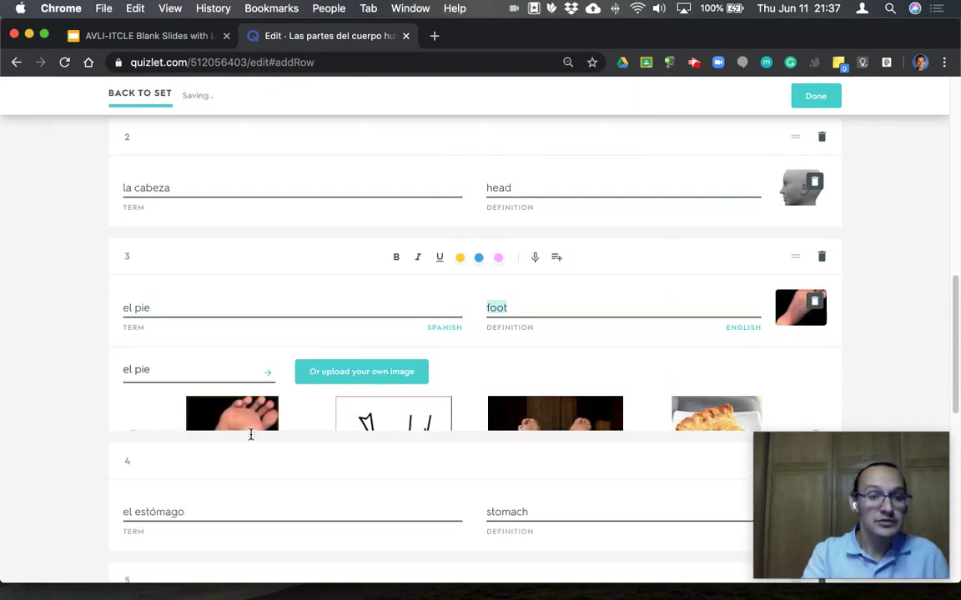
Give the "el estómago" card the suggested cartoon image of a person holding an aching stomach
{"action": "left_click_drag", "start_coordinate": [953, 293], "coordinate": [947, 354]}
{"action": "left_click", "coordinate": [798, 342]}
{"action": "left_click", "coordinate": [808, 234]}
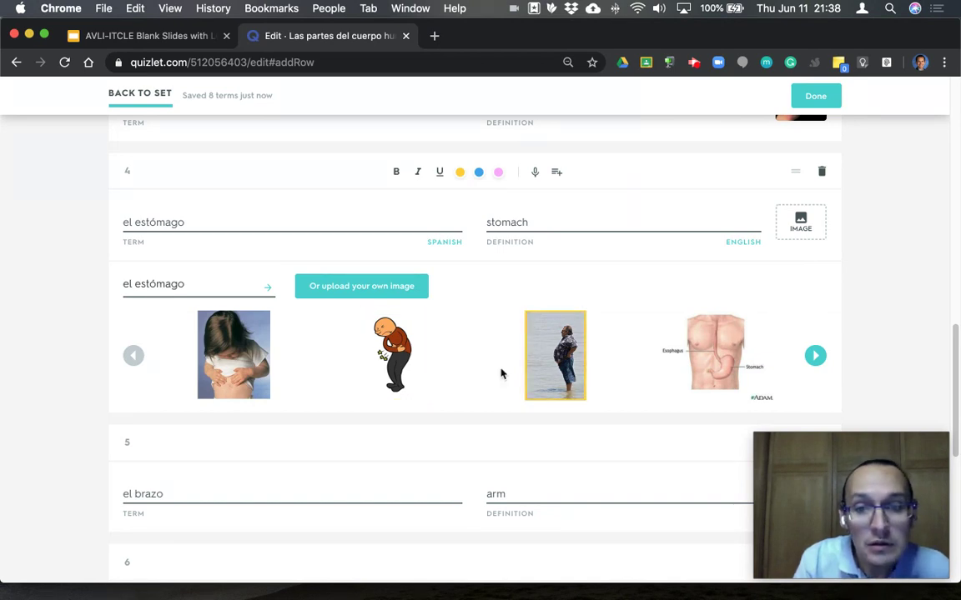
{"action": "left_click", "coordinate": [400, 367]}
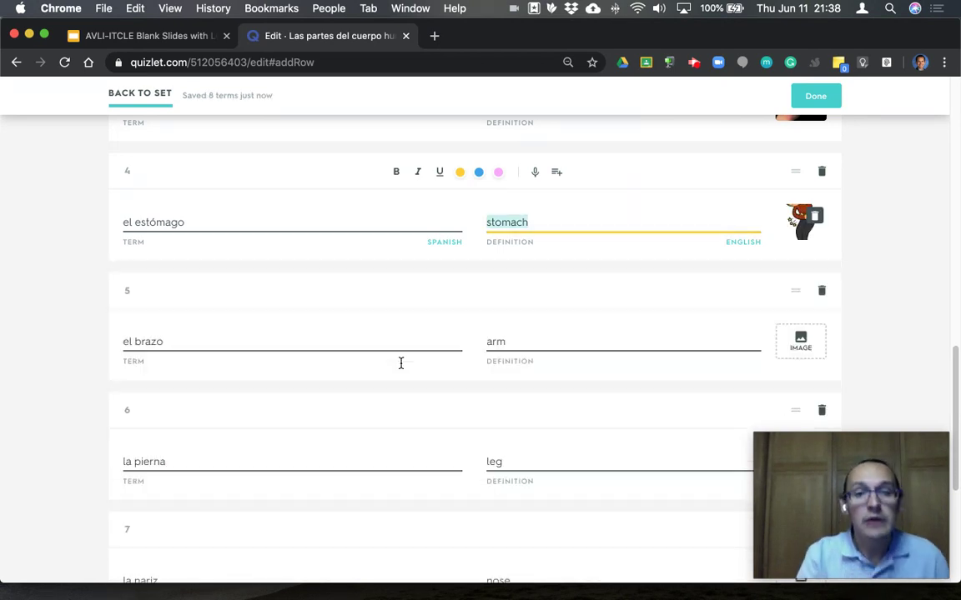
Give the "el brazo" card the suggested arm drawing and the "la pierna" card the suggested bent-leg drawing
{"action": "scroll", "coordinate": [945, 343], "scroll_direction": "down", "scroll_amount": 3}
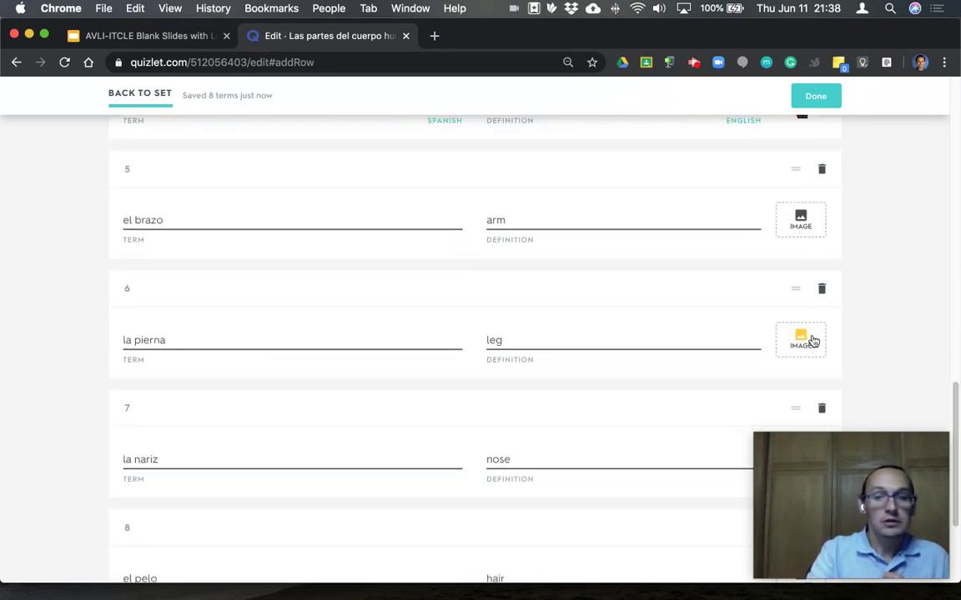
{"action": "left_click", "coordinate": [800, 221]}
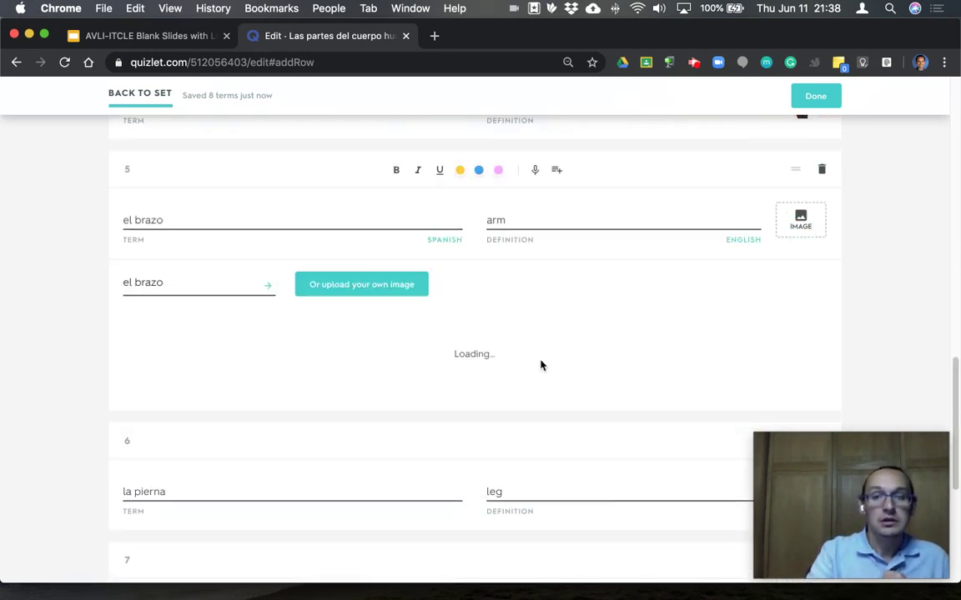
{"action": "left_click", "coordinate": [254, 367]}
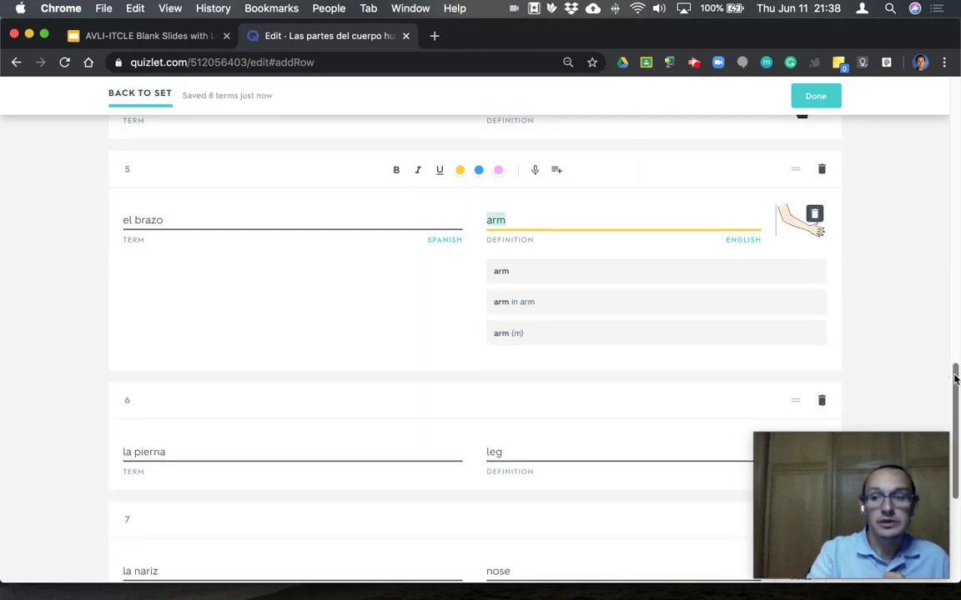
{"action": "scroll", "coordinate": [850, 350], "scroll_direction": "down", "scroll_amount": 5}
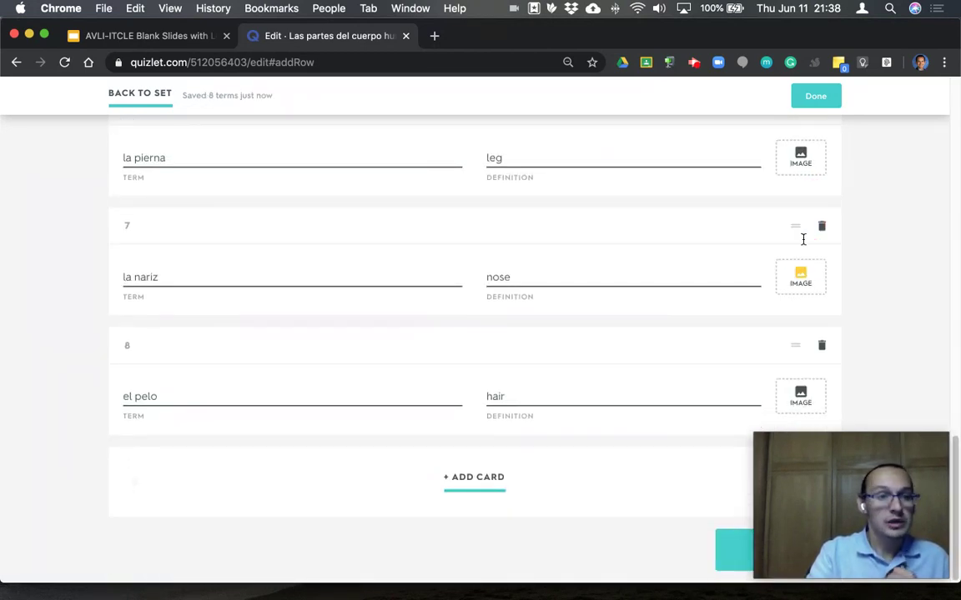
{"action": "left_click", "coordinate": [800, 159]}
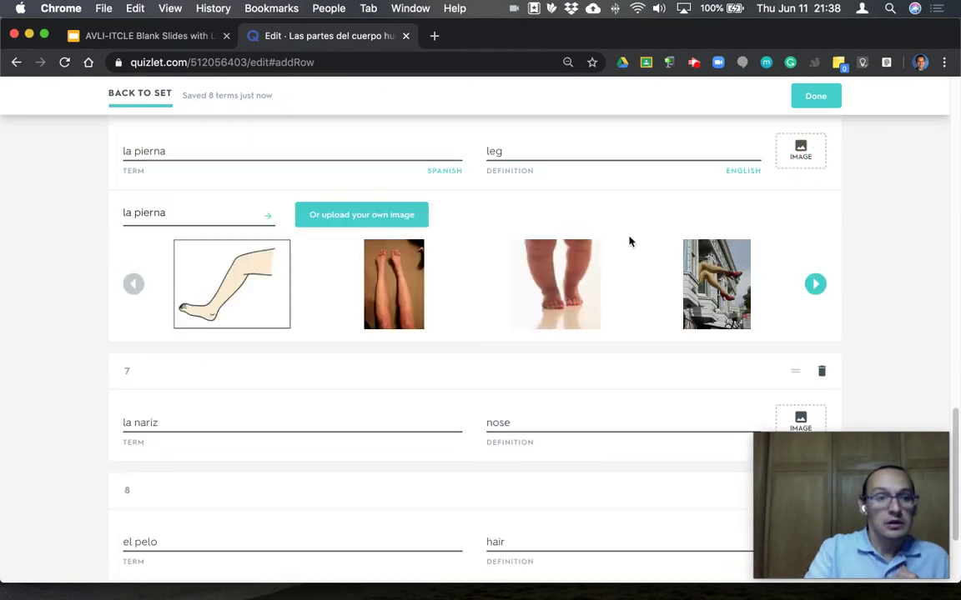
{"action": "left_click", "coordinate": [253, 296]}
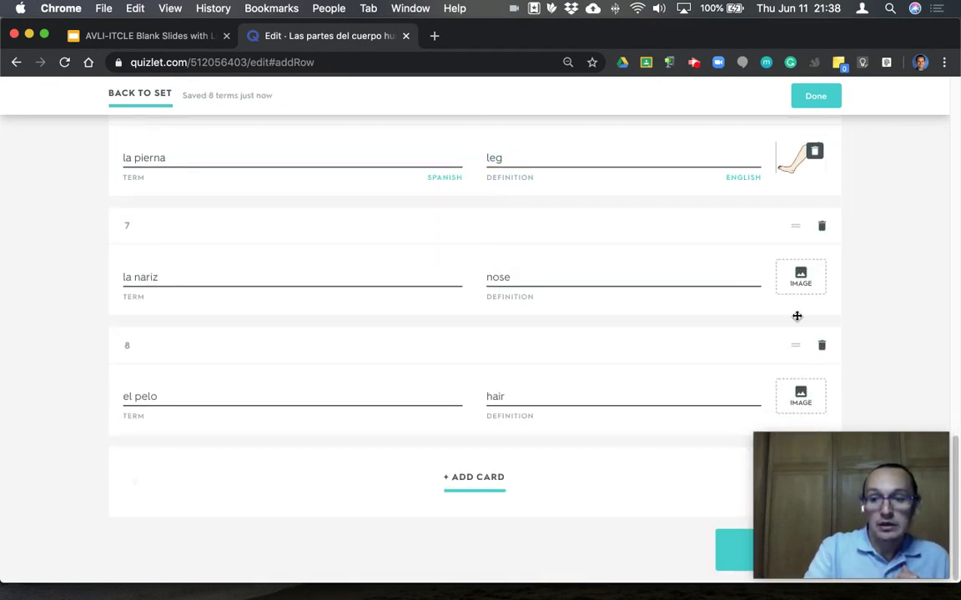
Give the "la nariz" card the suggested black-and-white nose photo and the "el pelo" card the brown hair image
{"action": "left_click", "coordinate": [802, 281]}
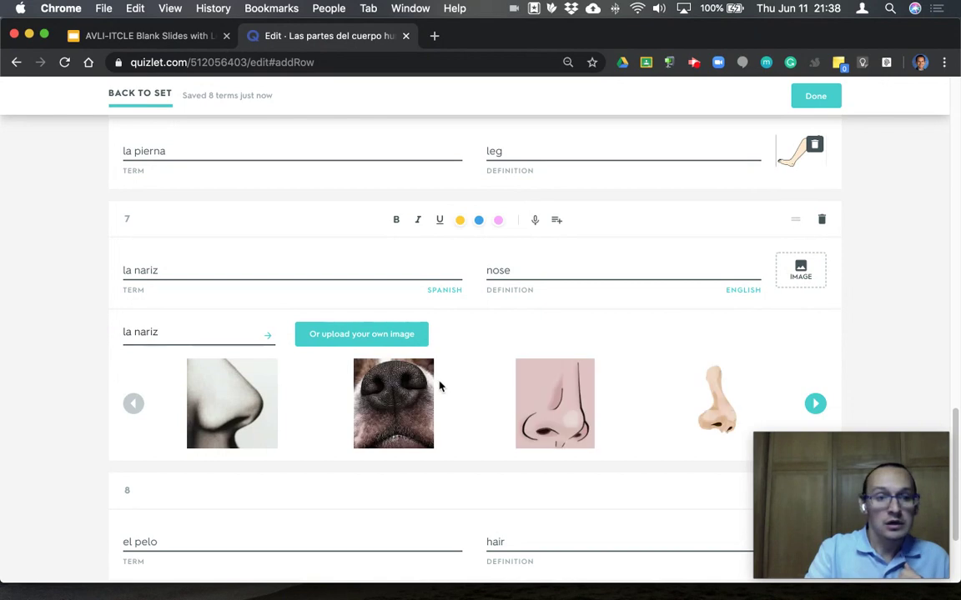
{"action": "left_click", "coordinate": [265, 399]}
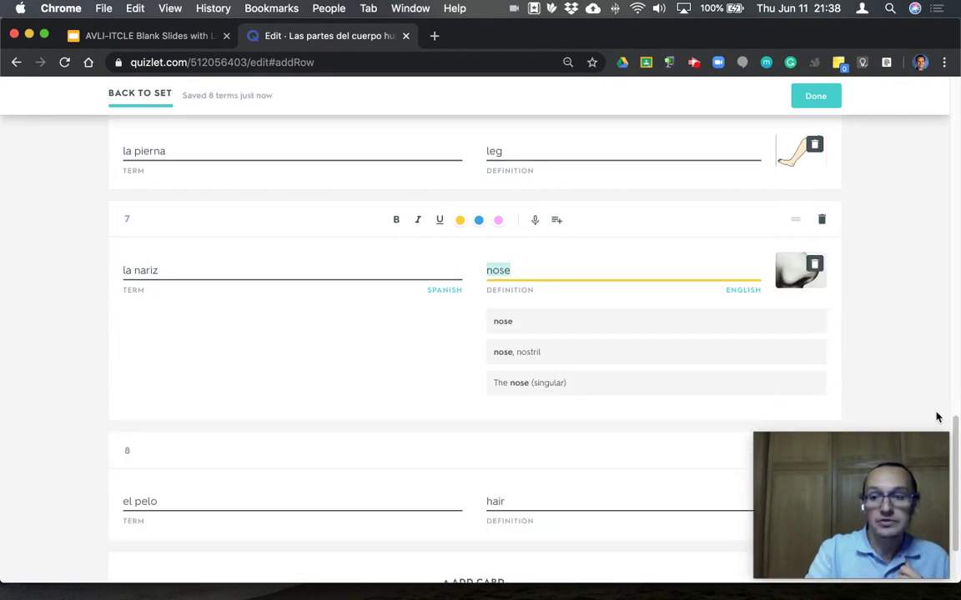
{"action": "scroll", "coordinate": [937, 417], "scroll_direction": "down", "scroll_amount": 3}
{"action": "left_click", "coordinate": [803, 404]}
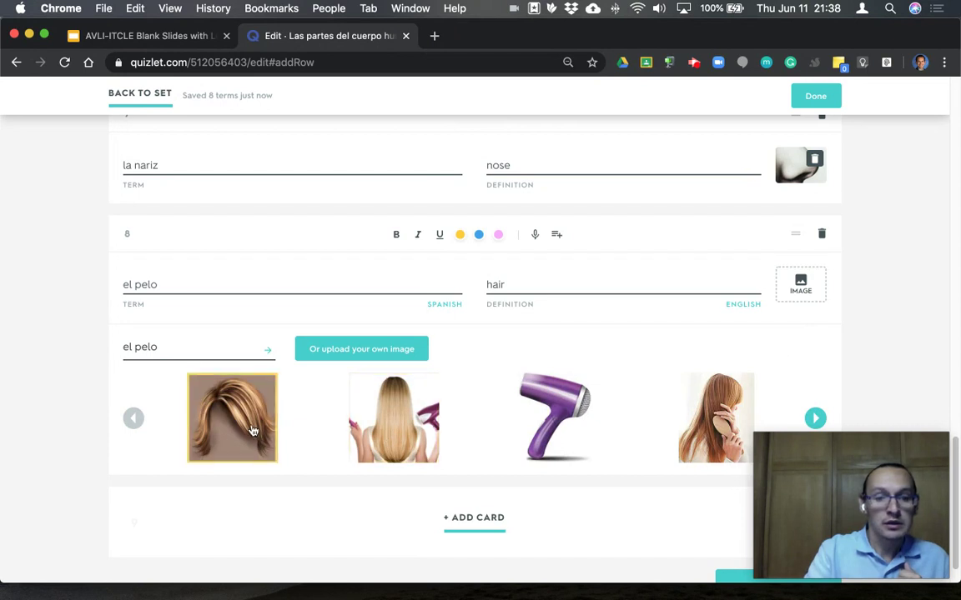
{"action": "left_click", "coordinate": [253, 430]}
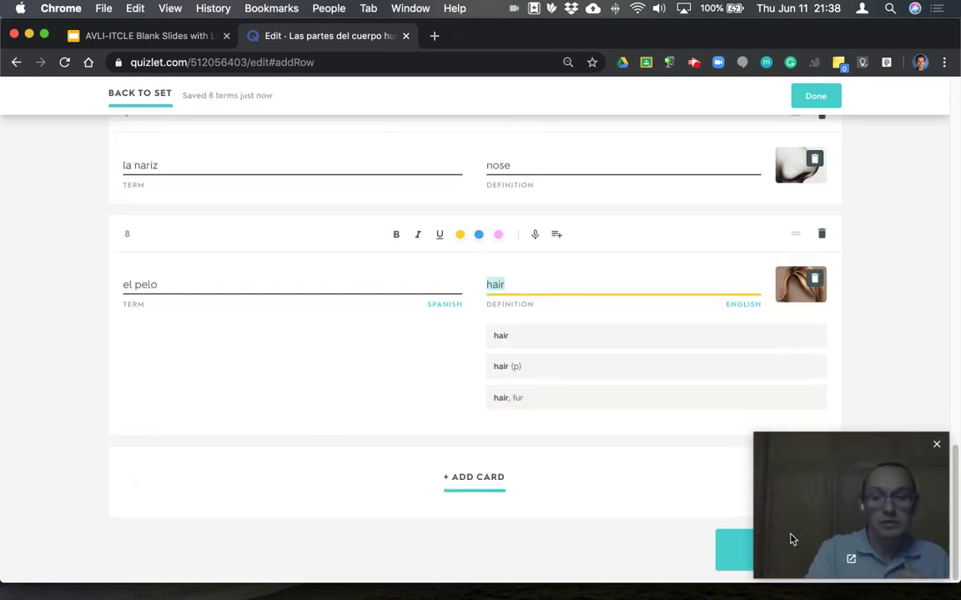
Finish editing the set and review its term list with the card images
{"action": "left_click", "coordinate": [742, 552]}
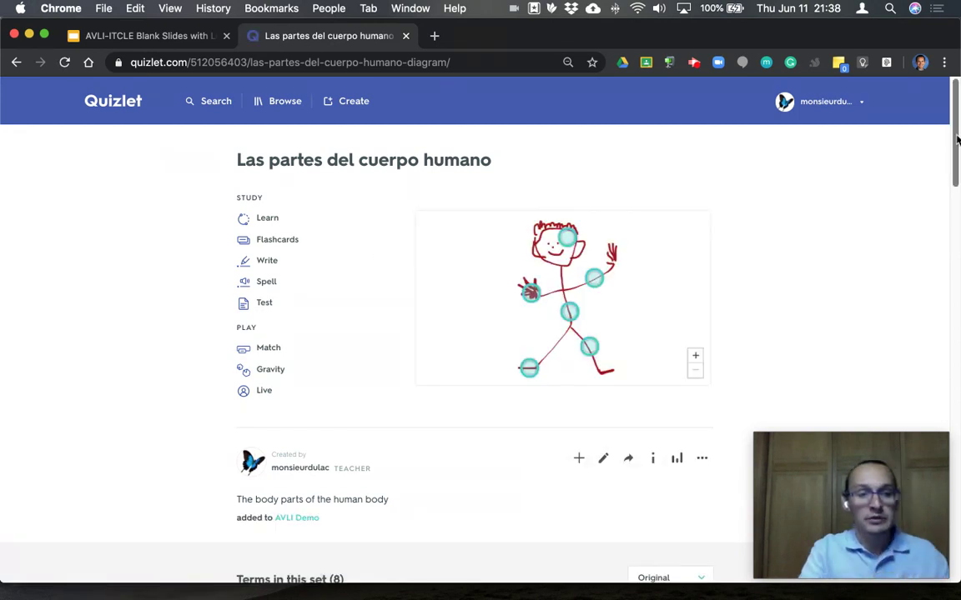
{"action": "left_click_drag", "start_coordinate": [957, 139], "coordinate": [948, 393]}
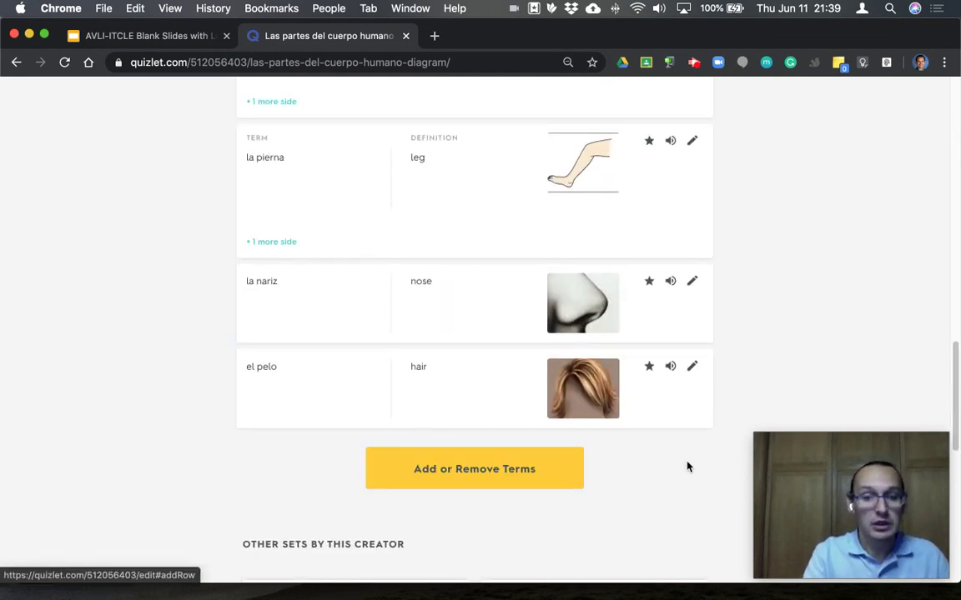
{"action": "left_click_drag", "start_coordinate": [949, 361], "coordinate": [921, 98]}
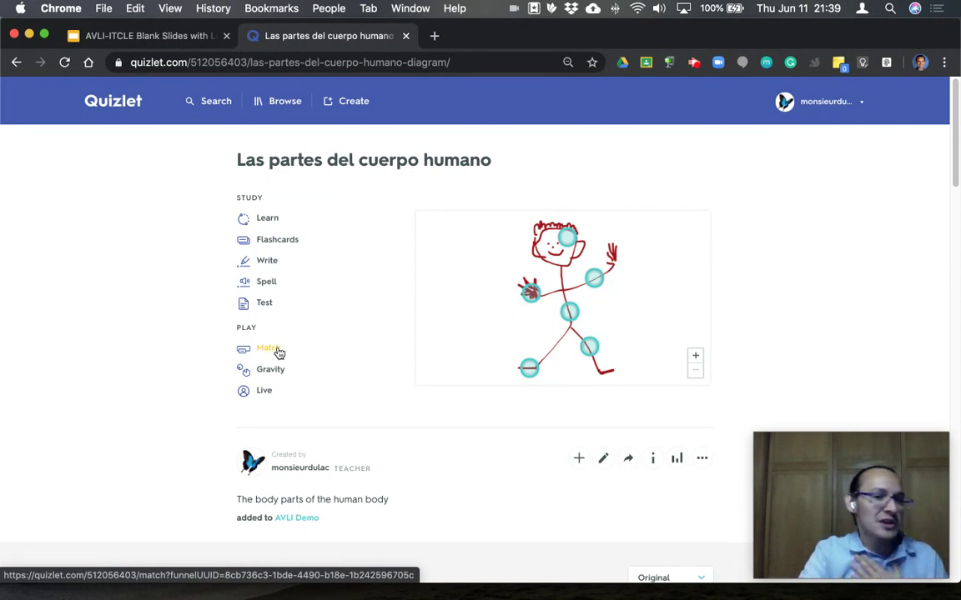
Open the set's Flashcards mode and flip the first card back and forth between its definition and term
{"action": "left_click", "coordinate": [272, 245]}
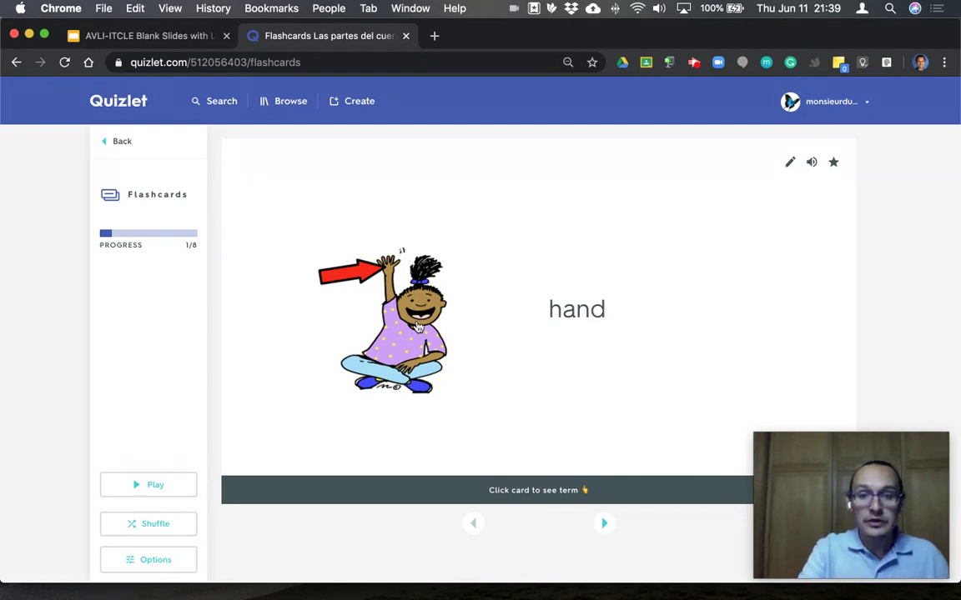
{"action": "left_click", "coordinate": [480, 362]}
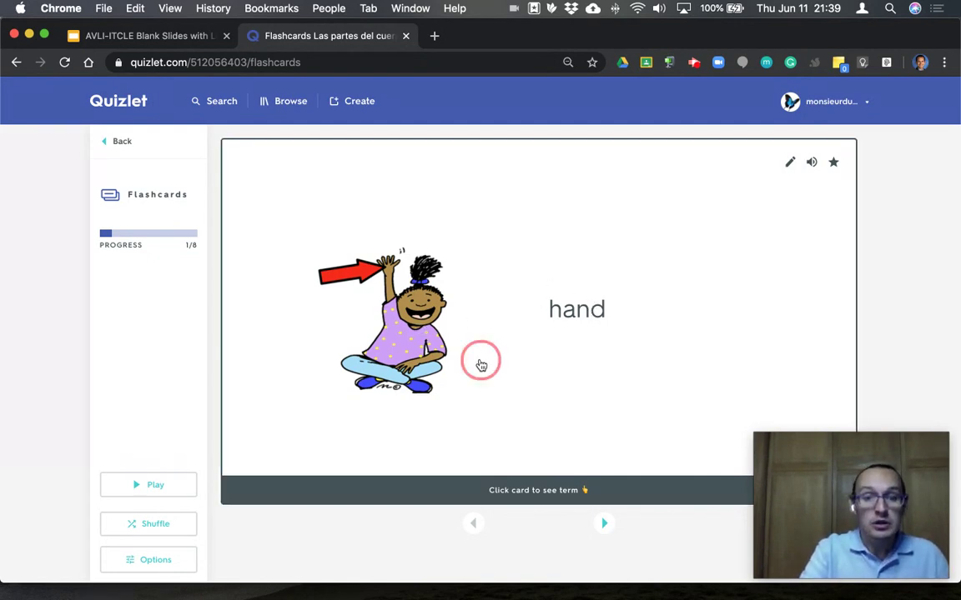
{"action": "left_click", "coordinate": [713, 359]}
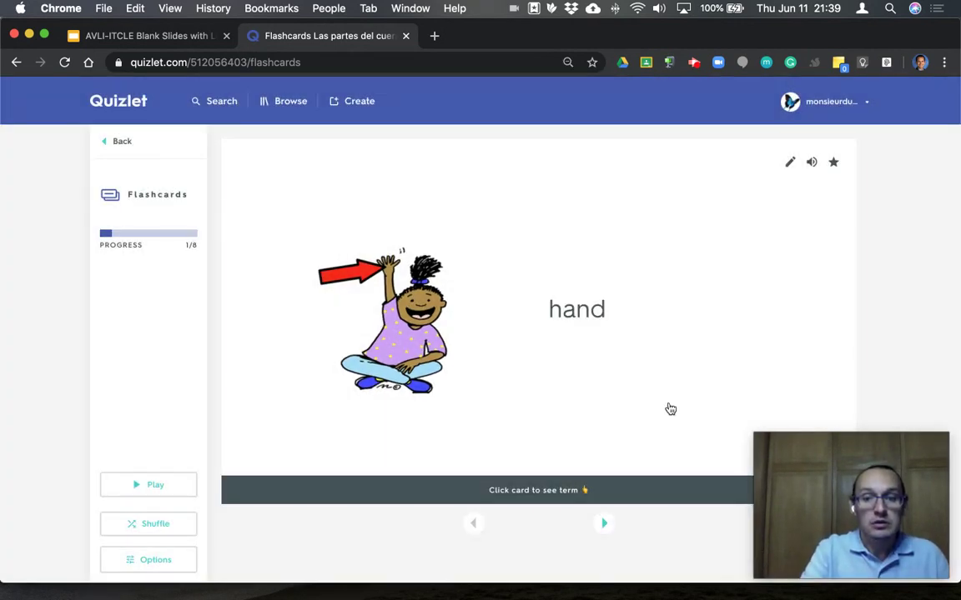
{"action": "left_click", "coordinate": [669, 407]}
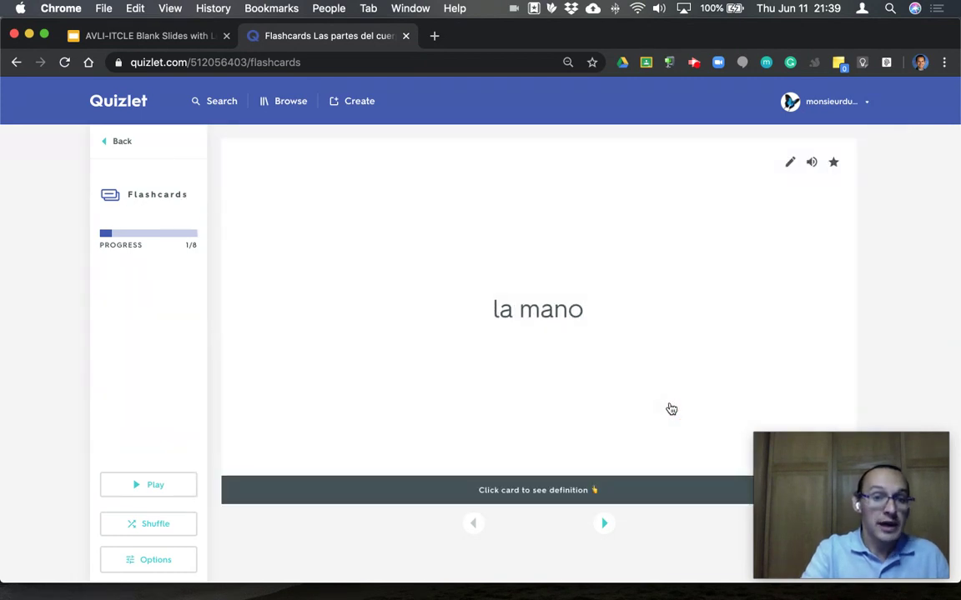
{"action": "left_click", "coordinate": [671, 409]}
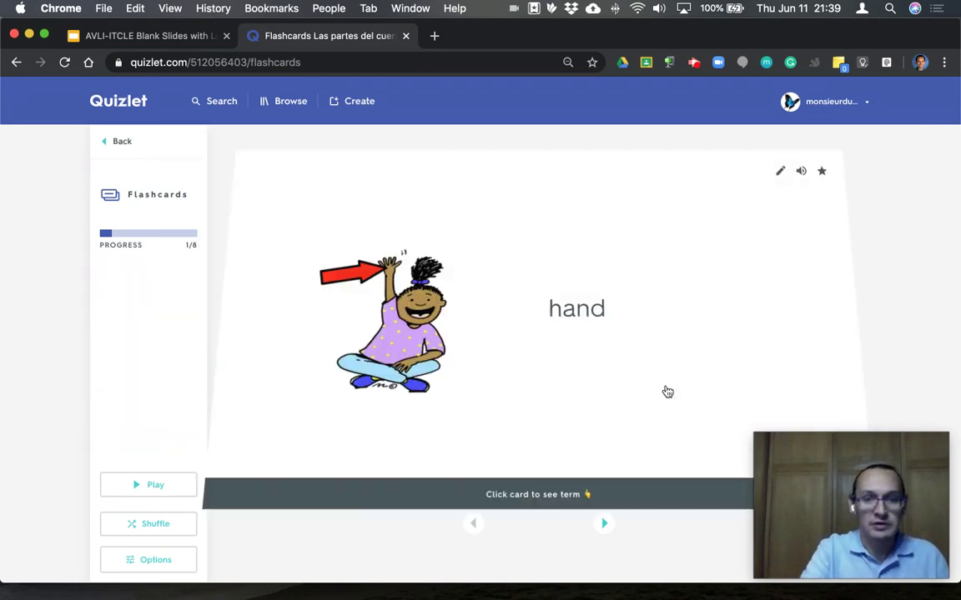
{"action": "left_click", "coordinate": [654, 403]}
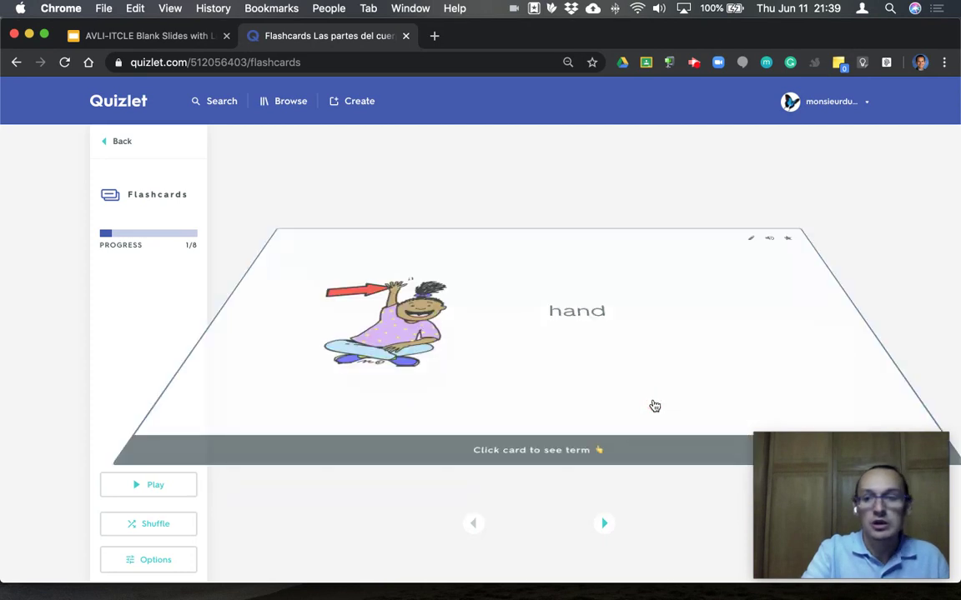
{"action": "left_click", "coordinate": [654, 406]}
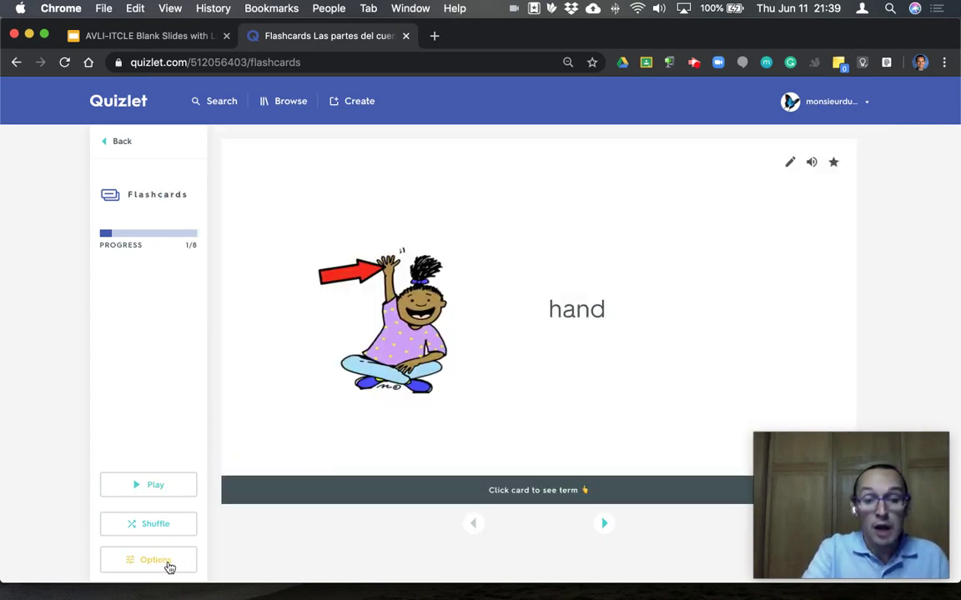
Turn audio on in the flashcard options and keep Spanish as the answer language
{"action": "left_click", "coordinate": [169, 567]}
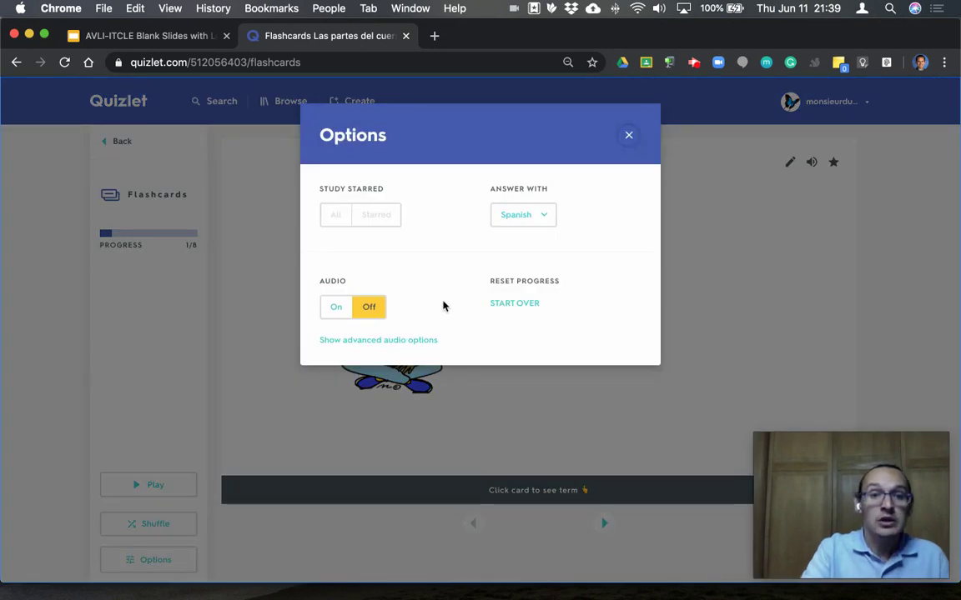
{"action": "left_click", "coordinate": [337, 310]}
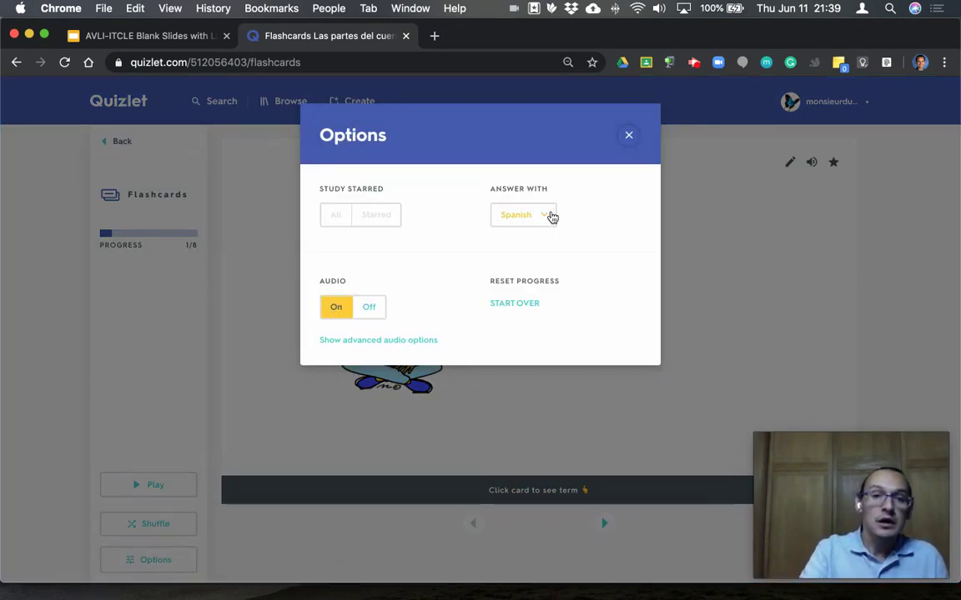
{"action": "left_click", "coordinate": [545, 221]}
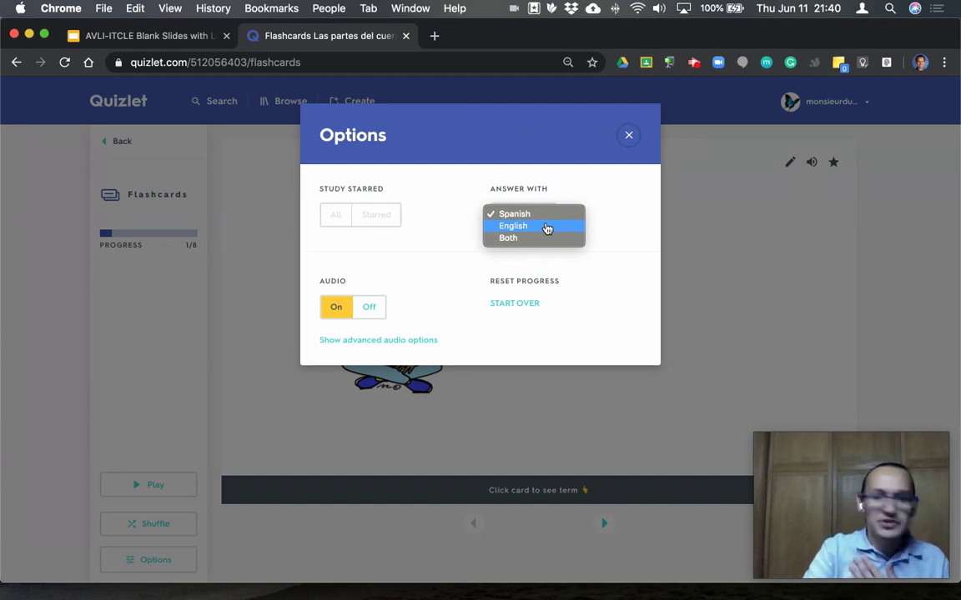
{"action": "left_click", "coordinate": [553, 220]}
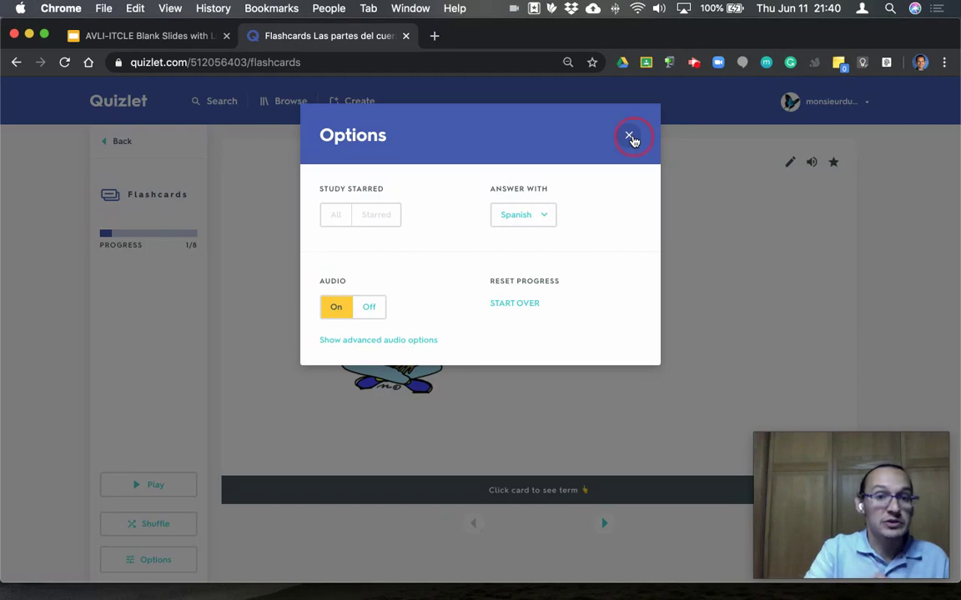
{"action": "left_click", "coordinate": [630, 136]}
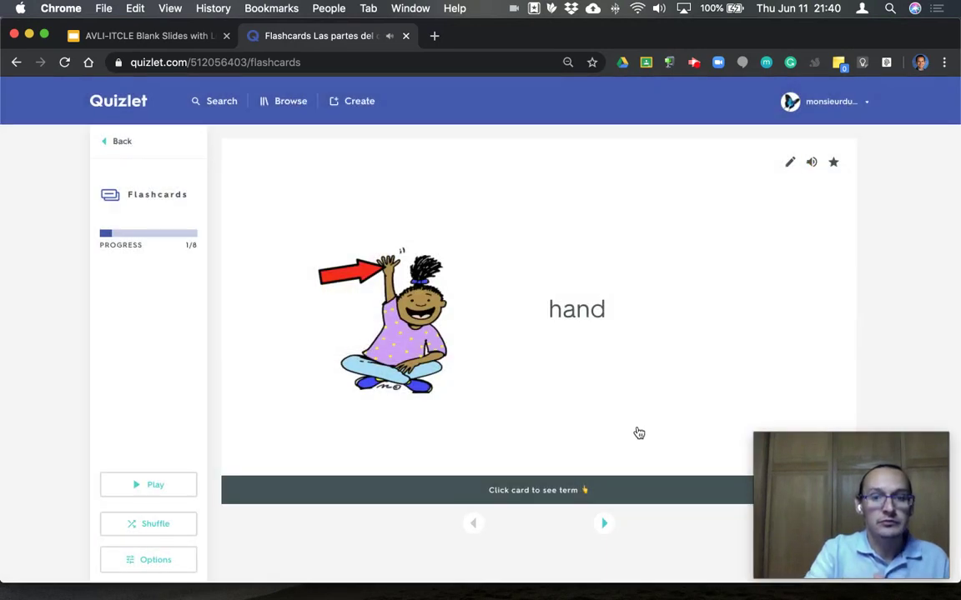
Flip the "la mano" flashcard back and forth with audio on, and move on to the following card
{"action": "left_click", "coordinate": [639, 433]}
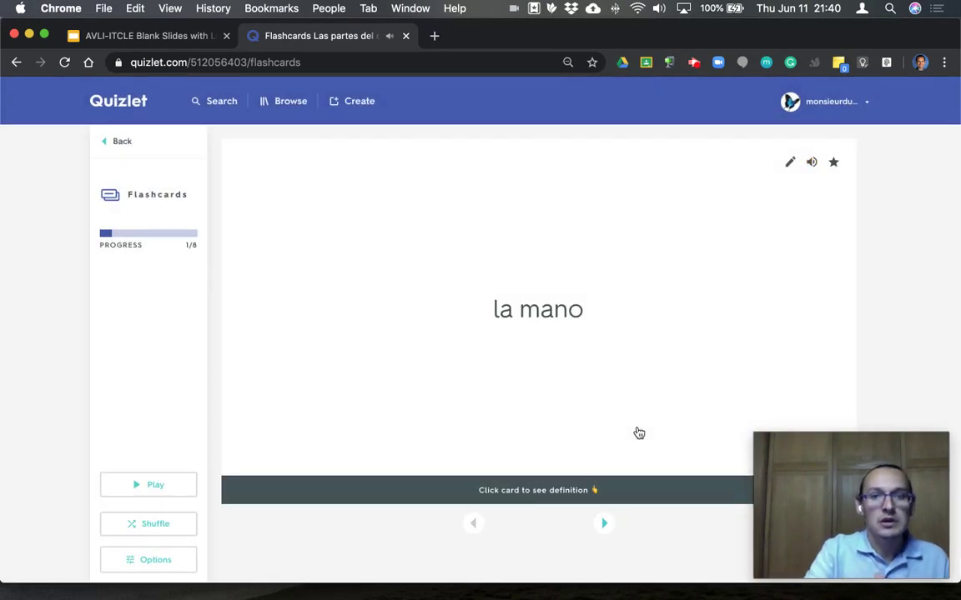
{"action": "left_click", "coordinate": [639, 433]}
{"action": "left_click", "coordinate": [646, 398]}
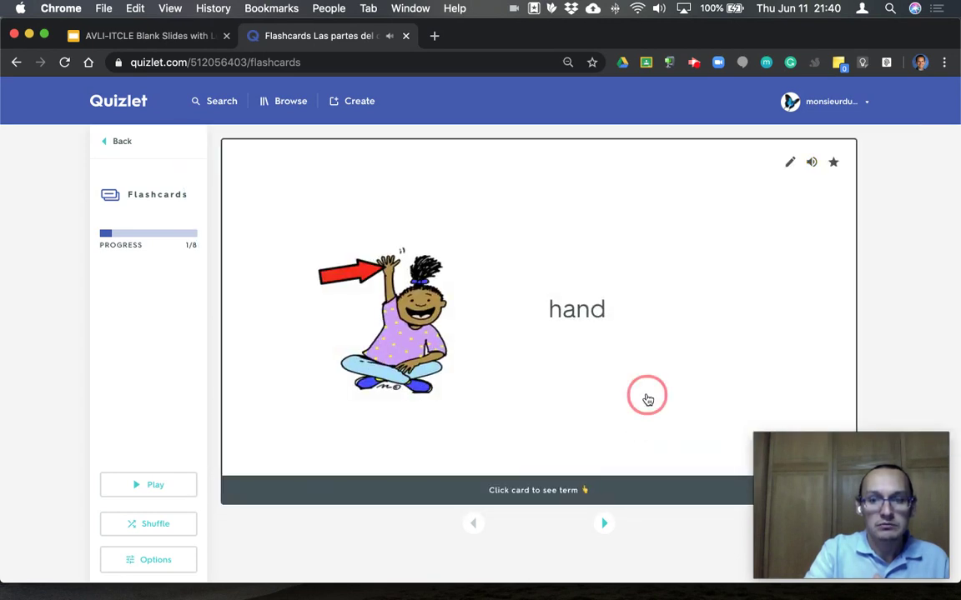
{"action": "left_click", "coordinate": [605, 524]}
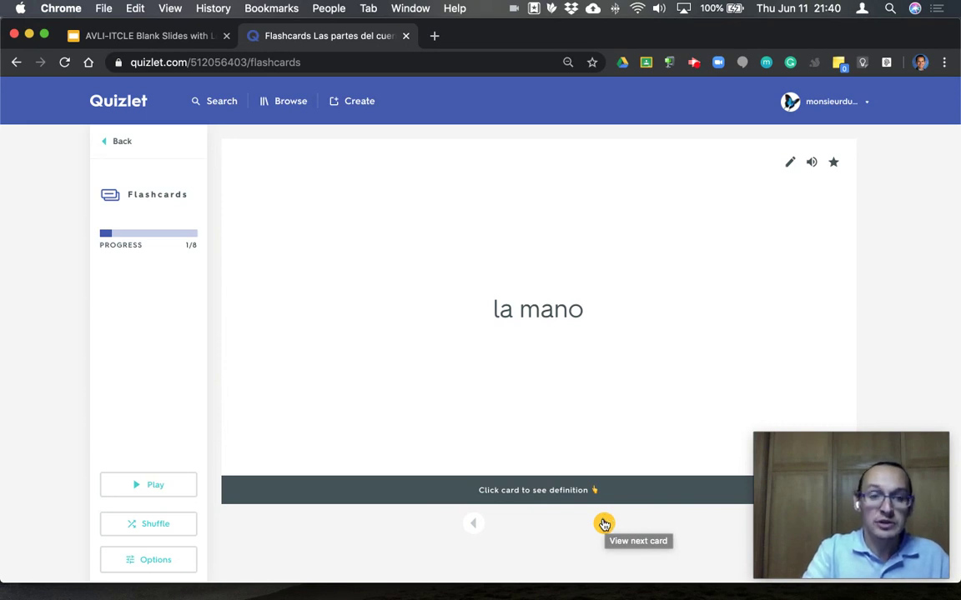
Go through the flashcards from head to leg, flipping the foot, stomach and arm cards, and return to the set's overview
{"action": "left_click", "coordinate": [604, 523]}
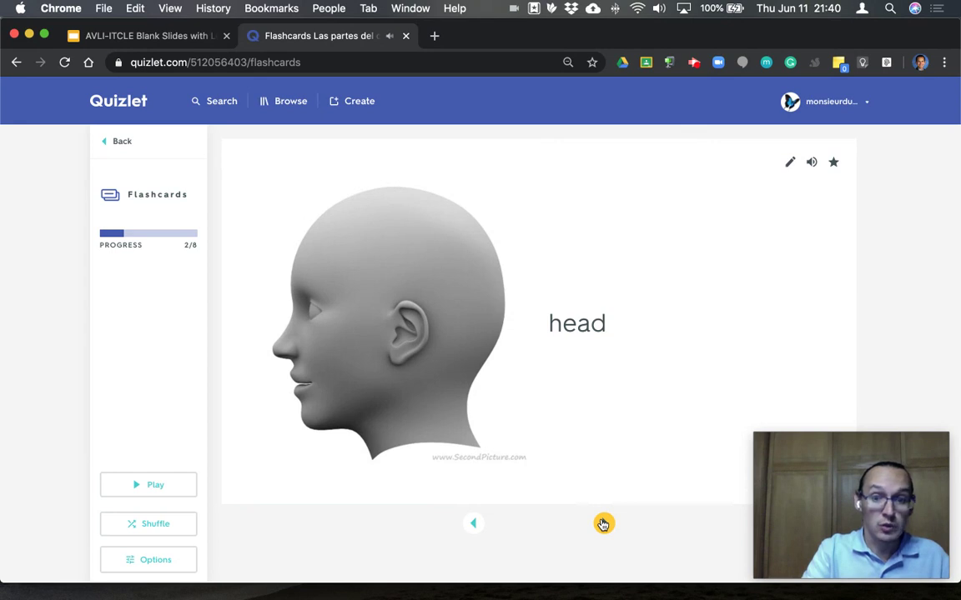
{"action": "left_click", "coordinate": [603, 524]}
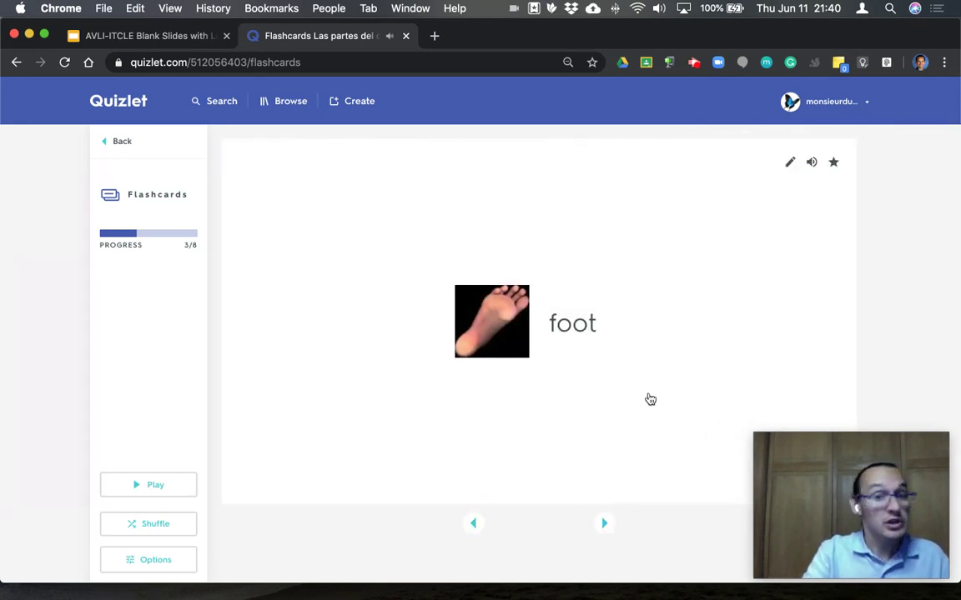
{"action": "left_click", "coordinate": [633, 423]}
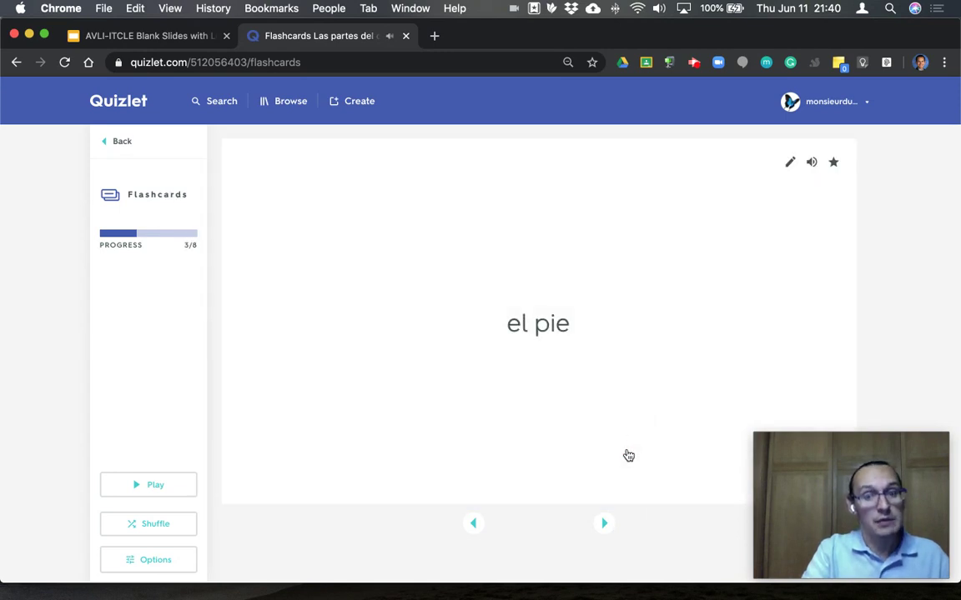
{"action": "left_click", "coordinate": [604, 524]}
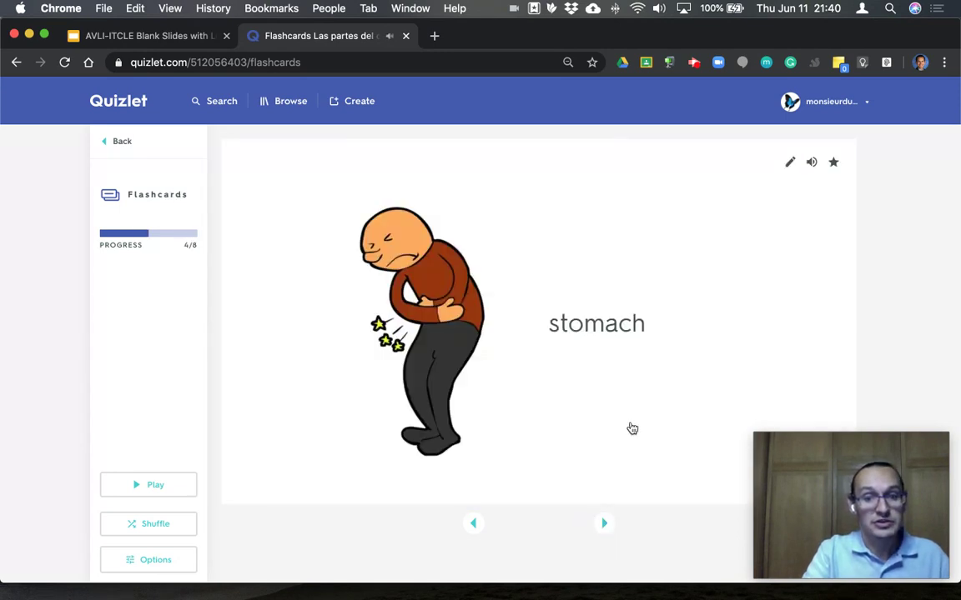
{"action": "left_click", "coordinate": [632, 428]}
{"action": "left_click", "coordinate": [604, 523]}
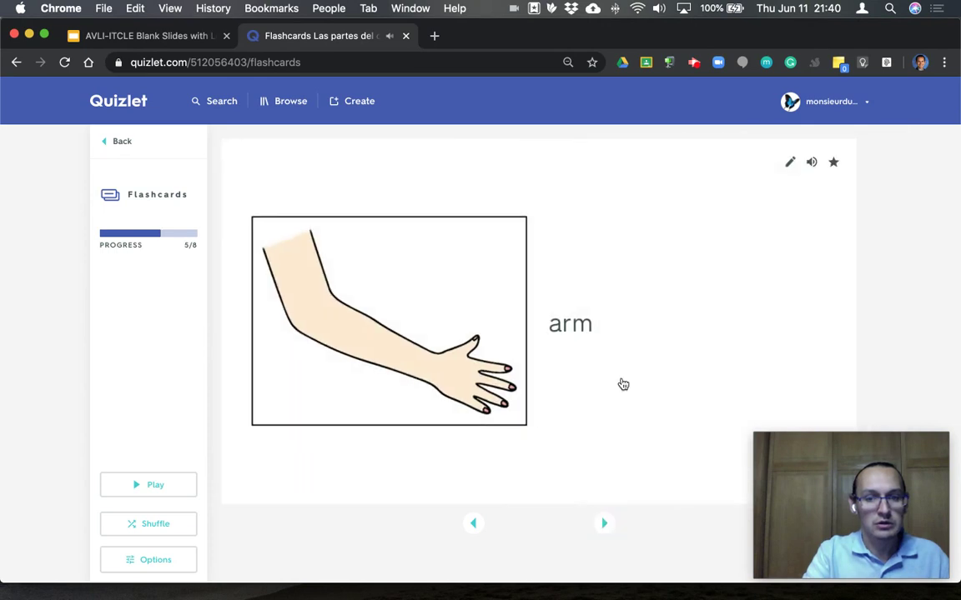
{"action": "left_click", "coordinate": [623, 382]}
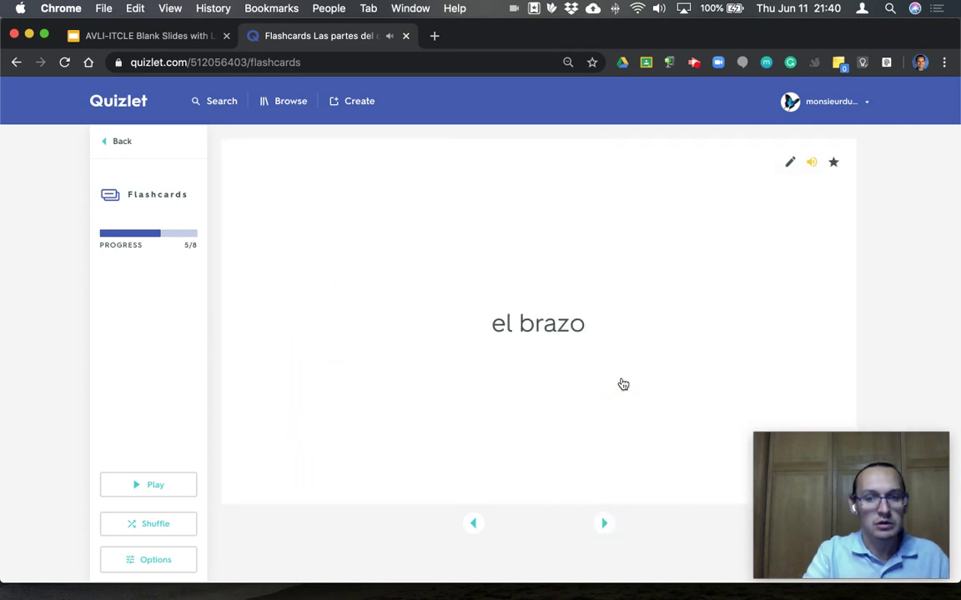
{"action": "left_click", "coordinate": [605, 523]}
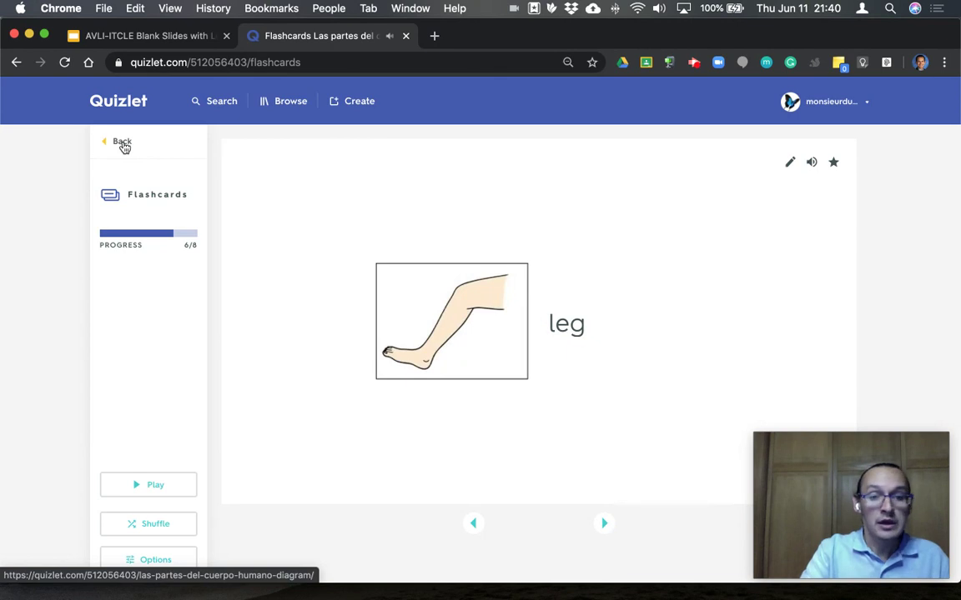
{"action": "left_click", "coordinate": [122, 143]}
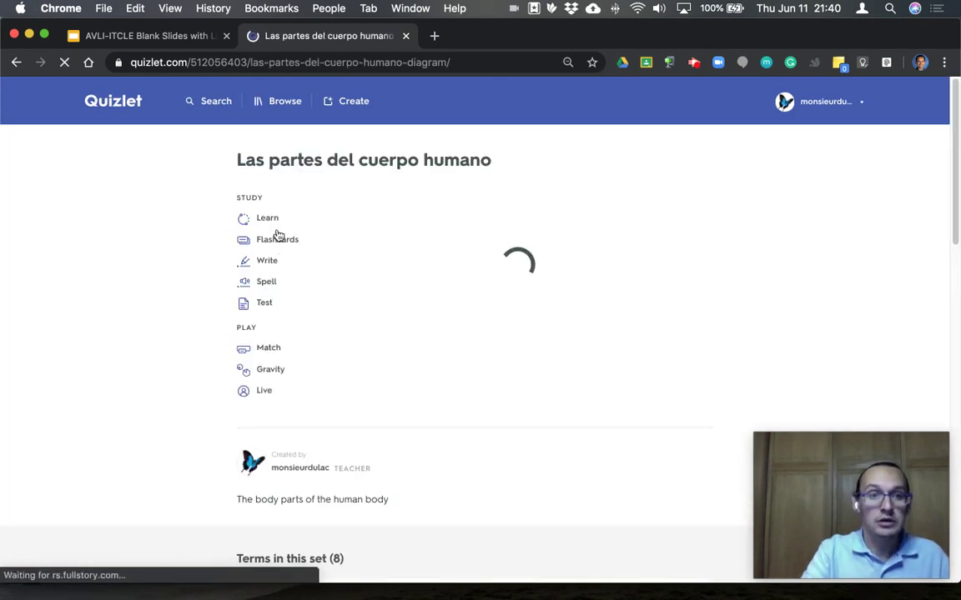
{"action": "left_click", "coordinate": [277, 238]}
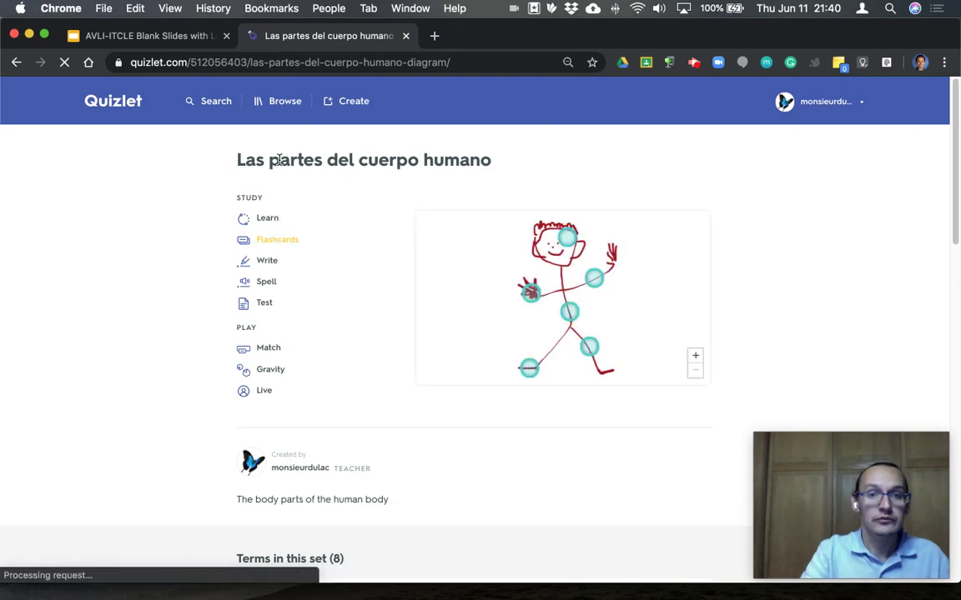
Search the web for "stomach" in a separate page and close that page again
{"action": "left_click", "coordinate": [435, 36]}
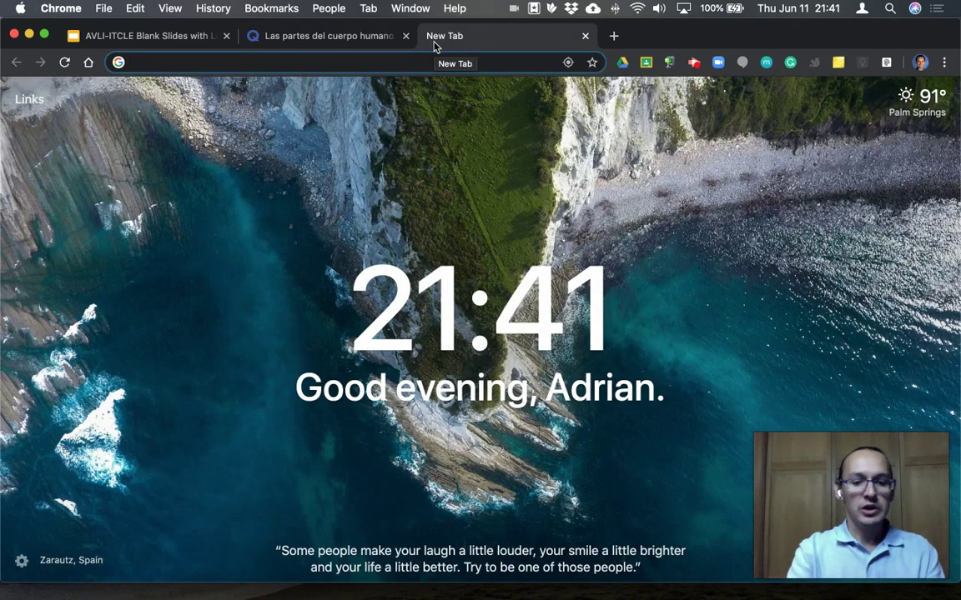
{"action": "type", "text": "stomach"}
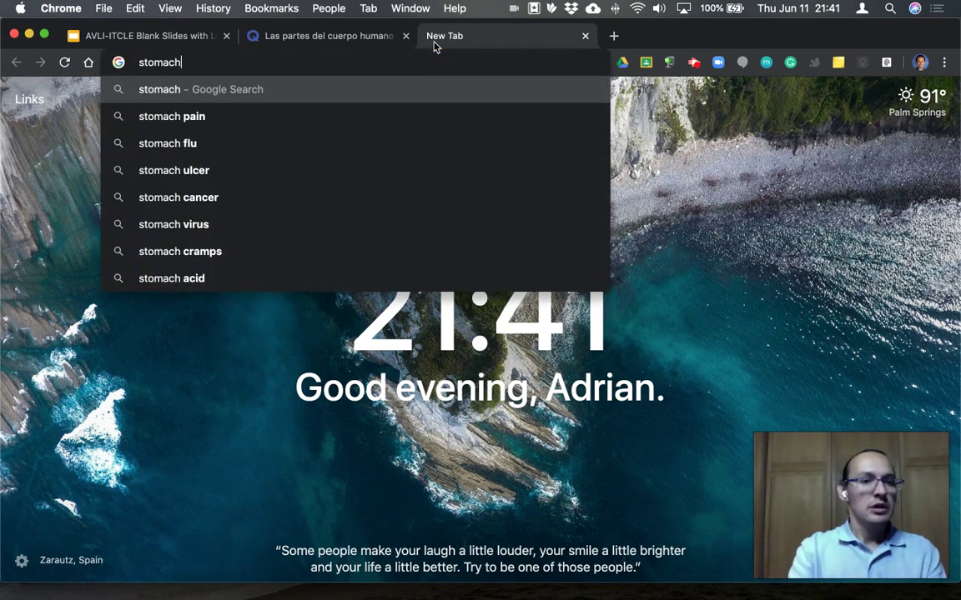
{"action": "key", "text": "Return"}
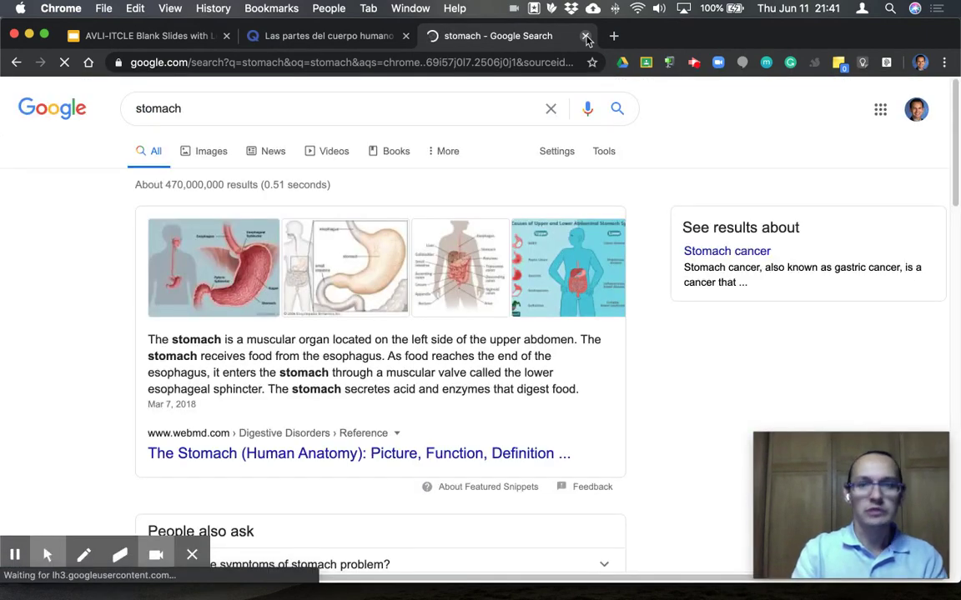
{"action": "left_click", "coordinate": [586, 36]}
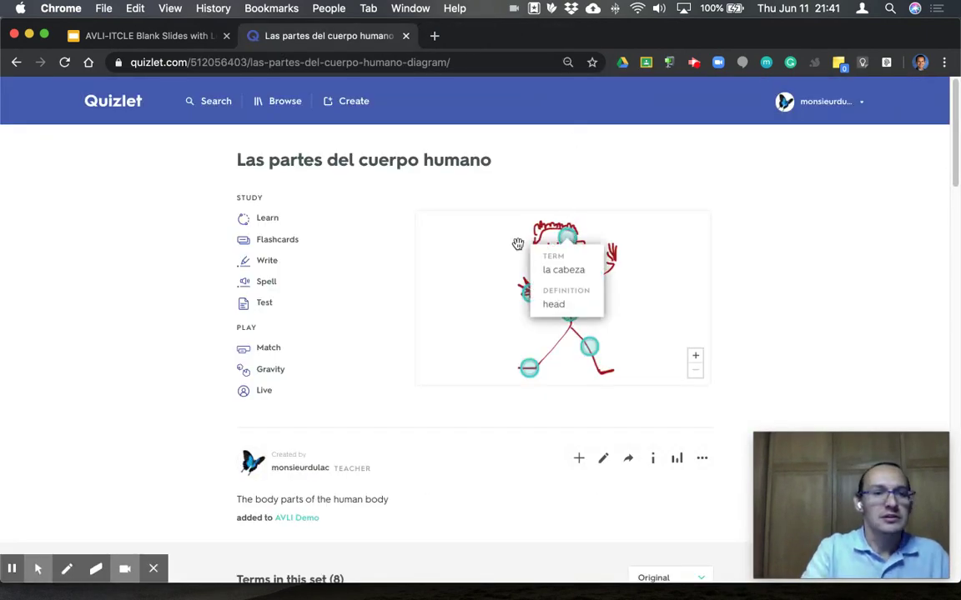
Open Learn mode, answer "el pelo" for hair, and locate el brazo, el estómago and la cabeza on the diagram
{"action": "left_click", "coordinate": [269, 219]}
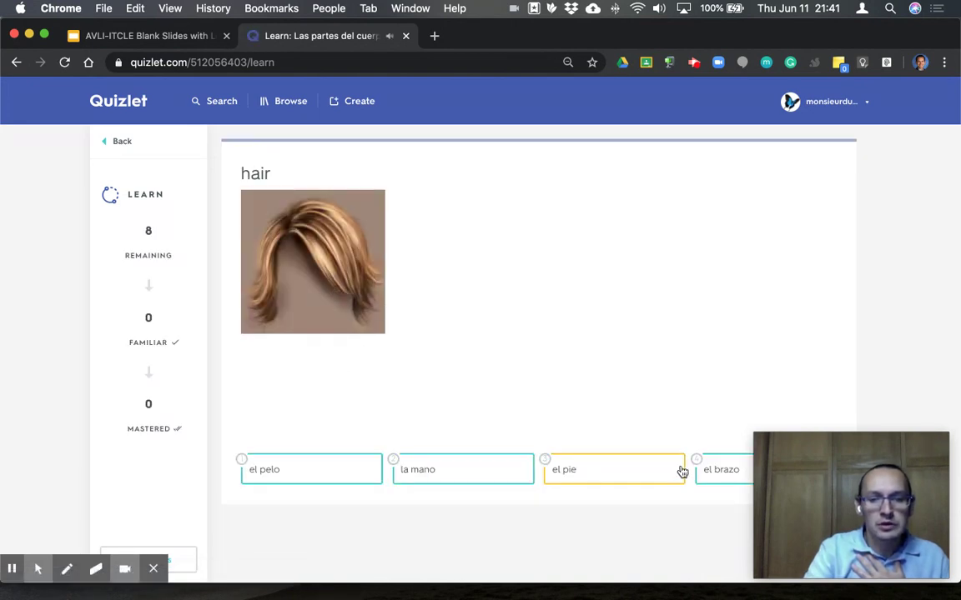
{"action": "left_click", "coordinate": [332, 474]}
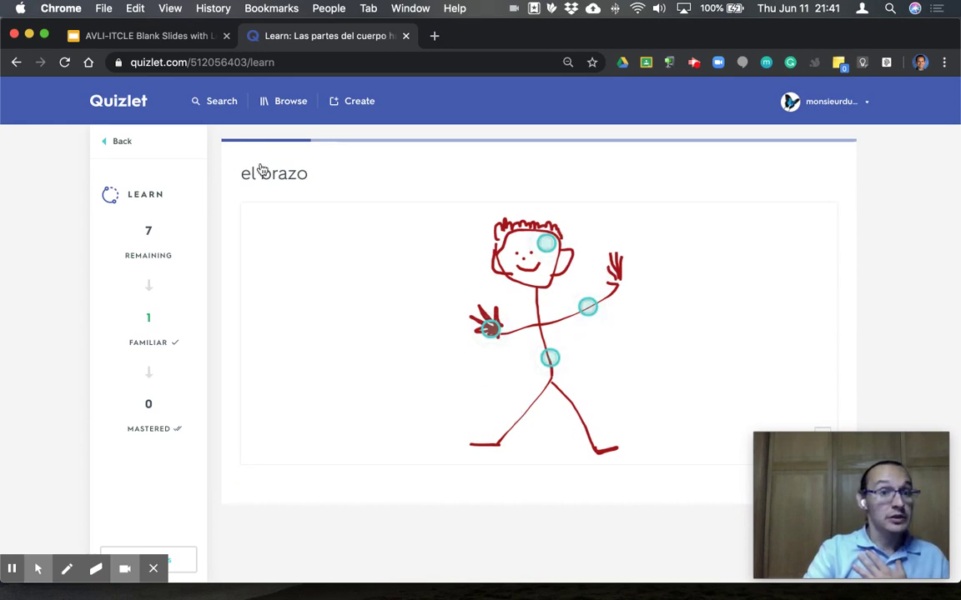
{"action": "left_click", "coordinate": [589, 312]}
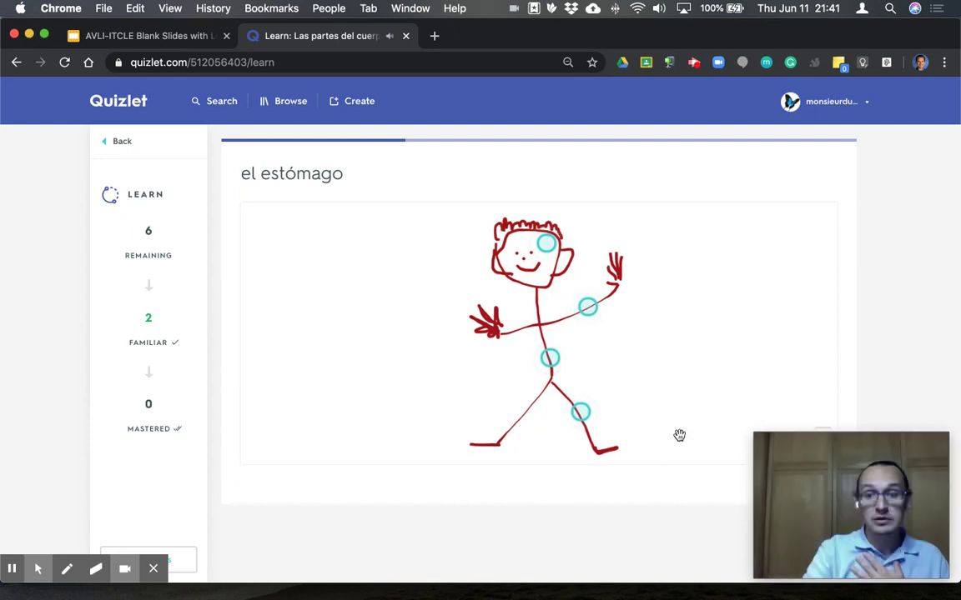
{"action": "left_click", "coordinate": [552, 363]}
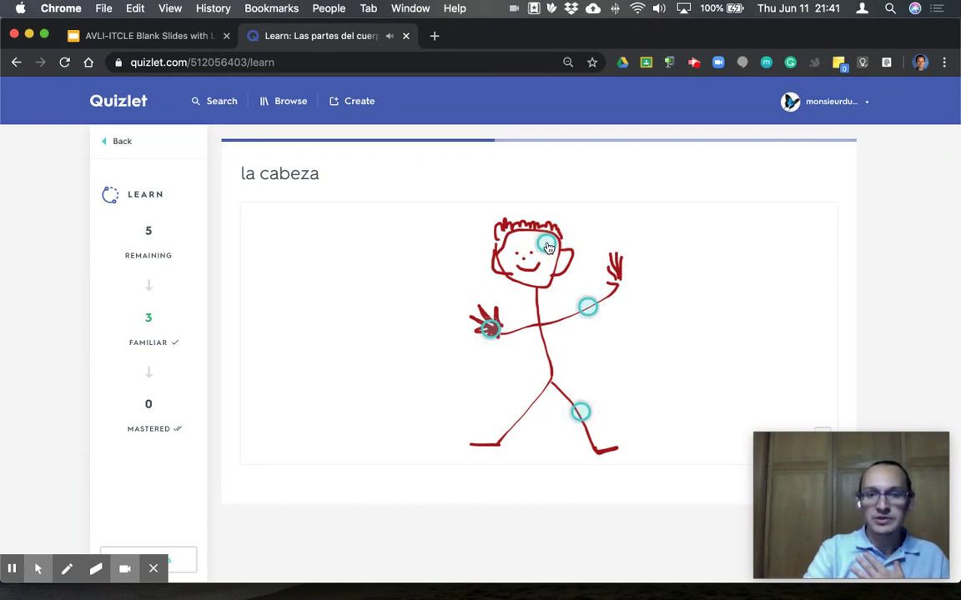
{"action": "left_click", "coordinate": [547, 248]}
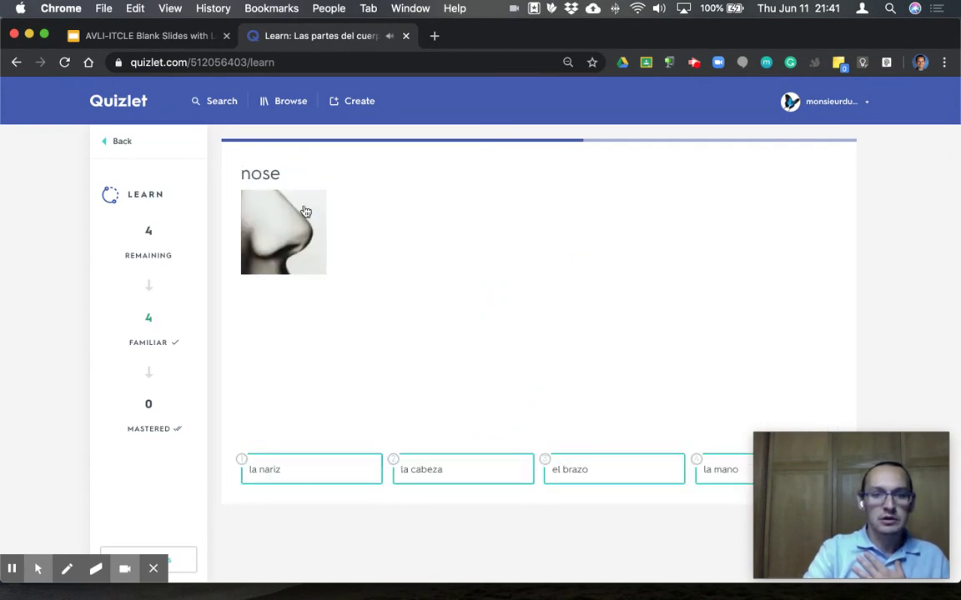
Answer "la nariz" for nose, locate el pie and la pierna on the diagram, and return to the set's overview
{"action": "left_click", "coordinate": [307, 476]}
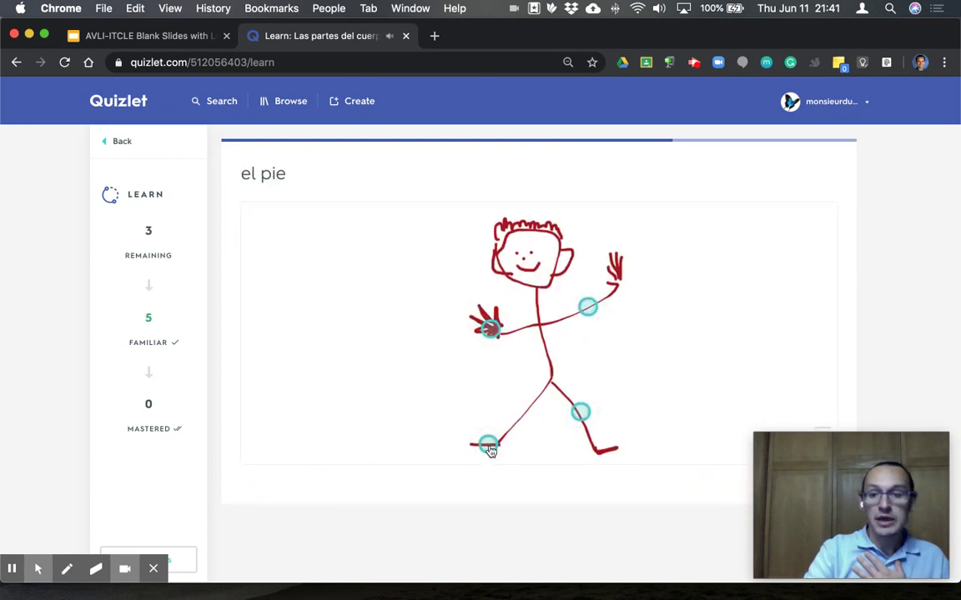
{"action": "left_click", "coordinate": [488, 446]}
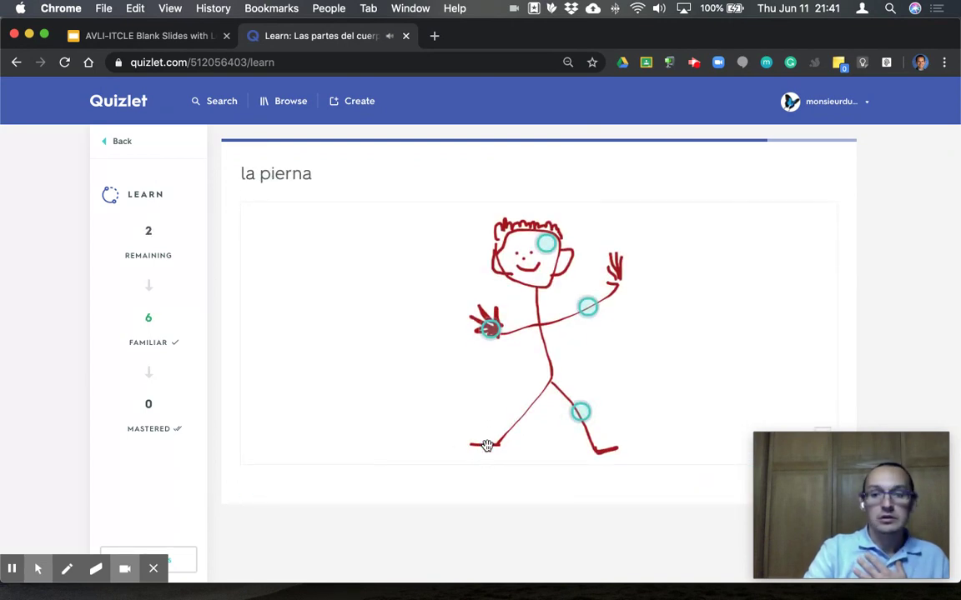
{"action": "left_click", "coordinate": [581, 414]}
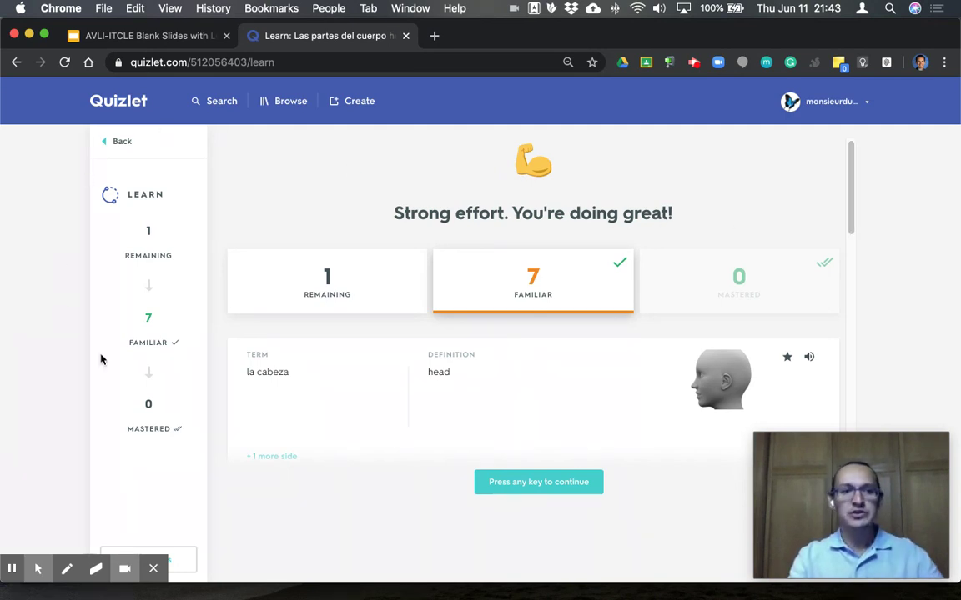
{"action": "left_click", "coordinate": [121, 147]}
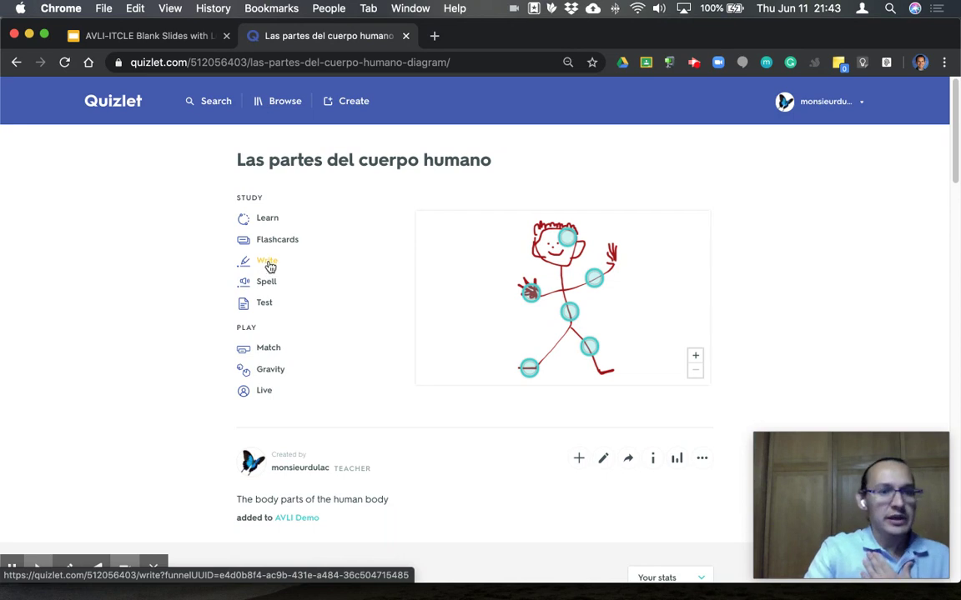
Open the set's Write mode and review its options, keeping Spanish as the answer language
{"action": "left_click", "coordinate": [269, 264]}
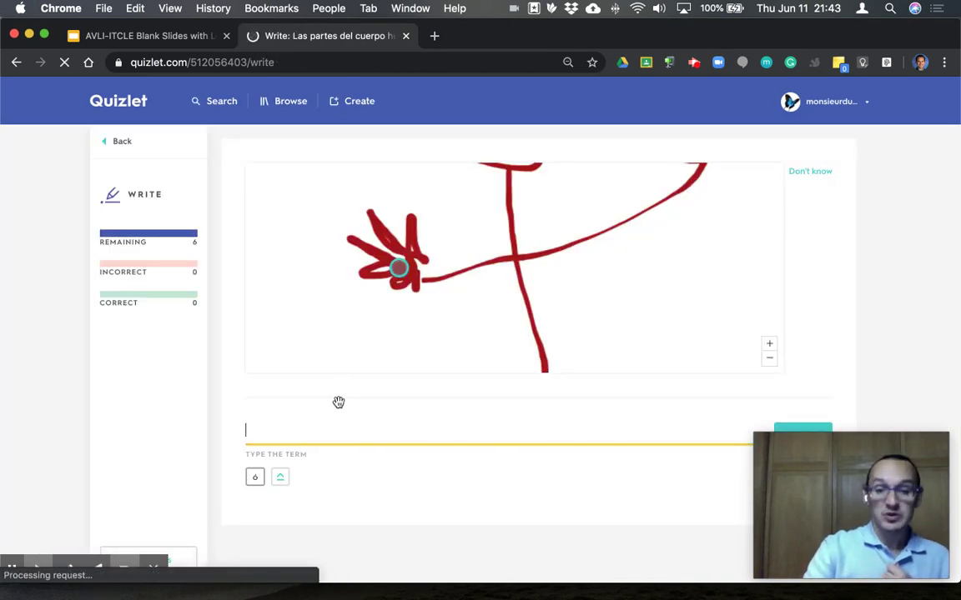
{"action": "left_click", "coordinate": [172, 562]}
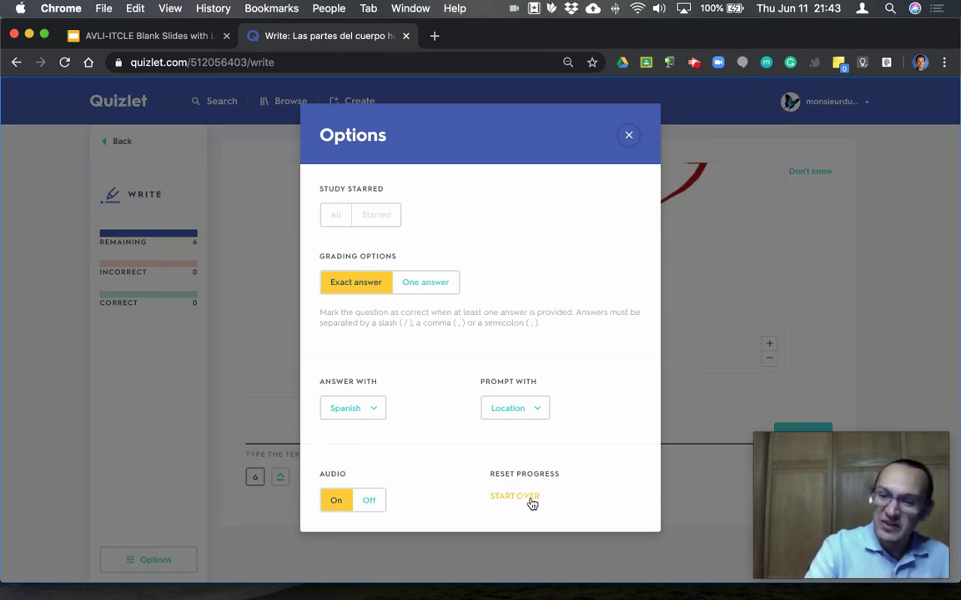
{"action": "left_click", "coordinate": [373, 412]}
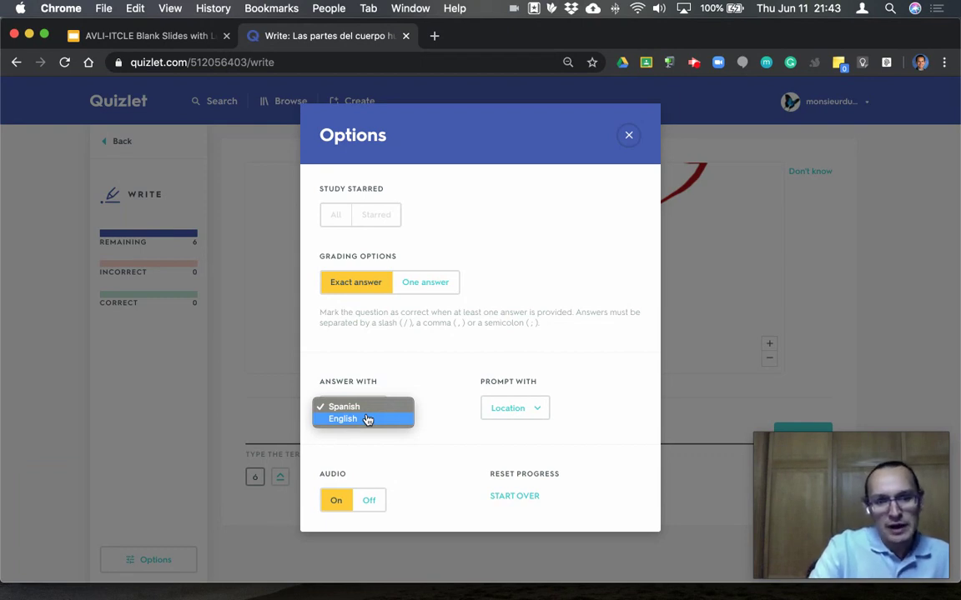
{"action": "left_click", "coordinate": [405, 363]}
{"action": "left_click", "coordinate": [630, 136]}
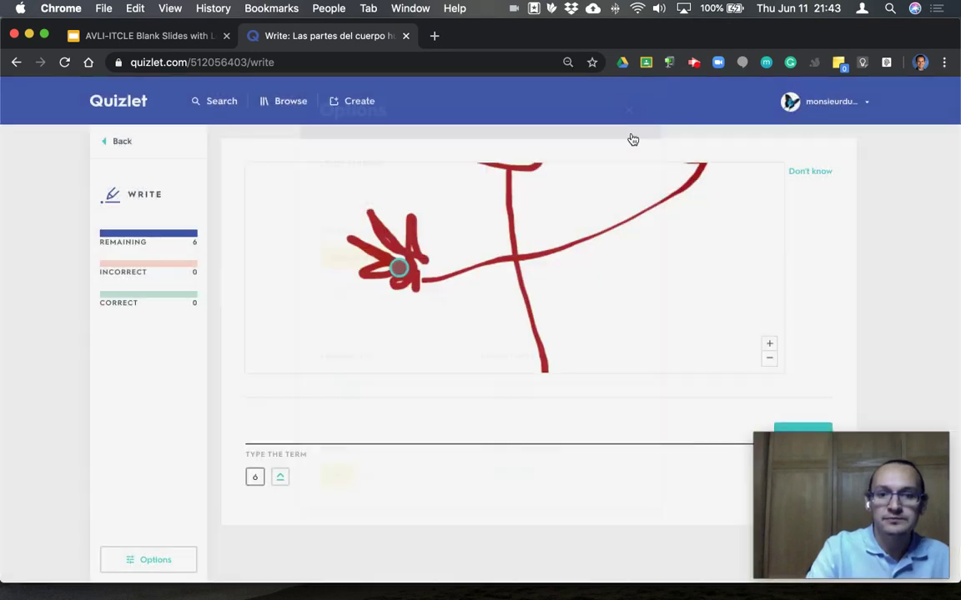
Submit "la mano" for the marked hand and "la pierna" for the marked leg
{"action": "left_click", "coordinate": [294, 440]}
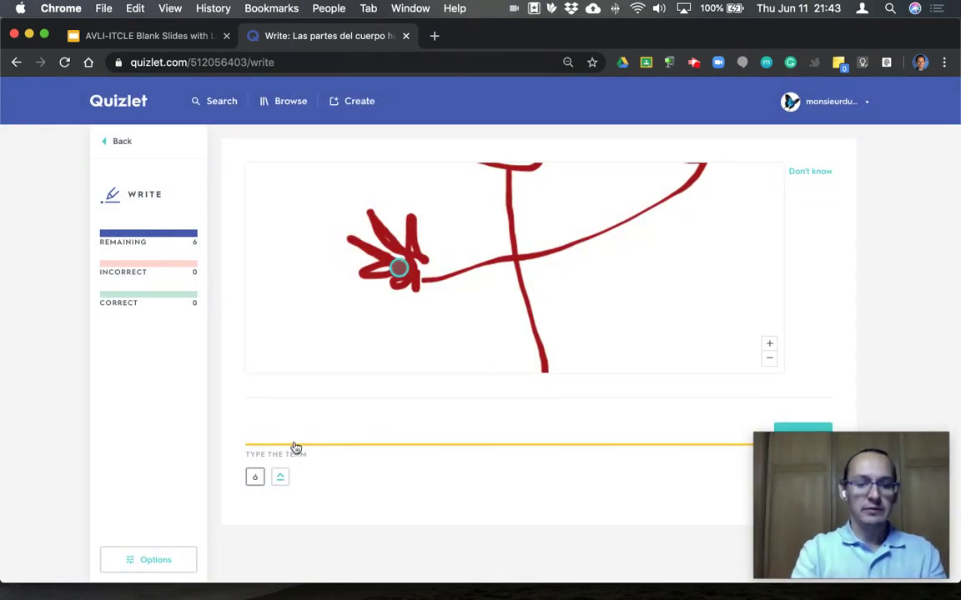
{"action": "type", "text": "la mano"}
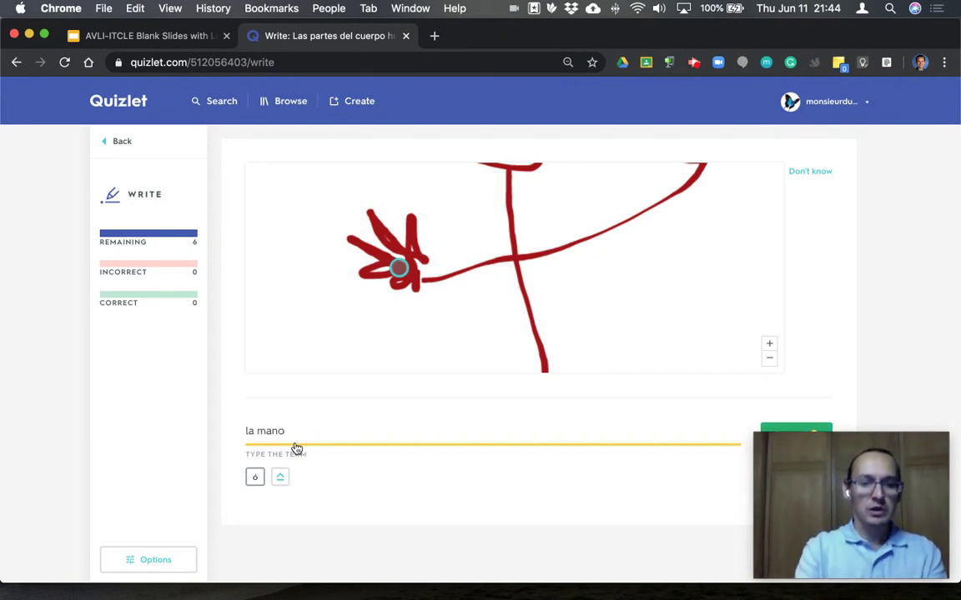
{"action": "key", "text": "Return"}
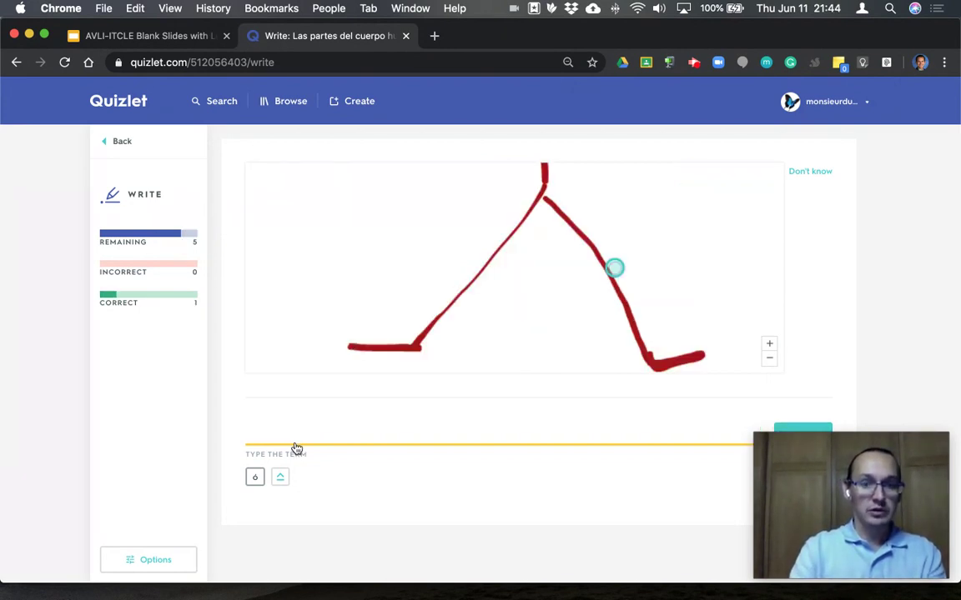
{"action": "type", "text": "la pierna"}
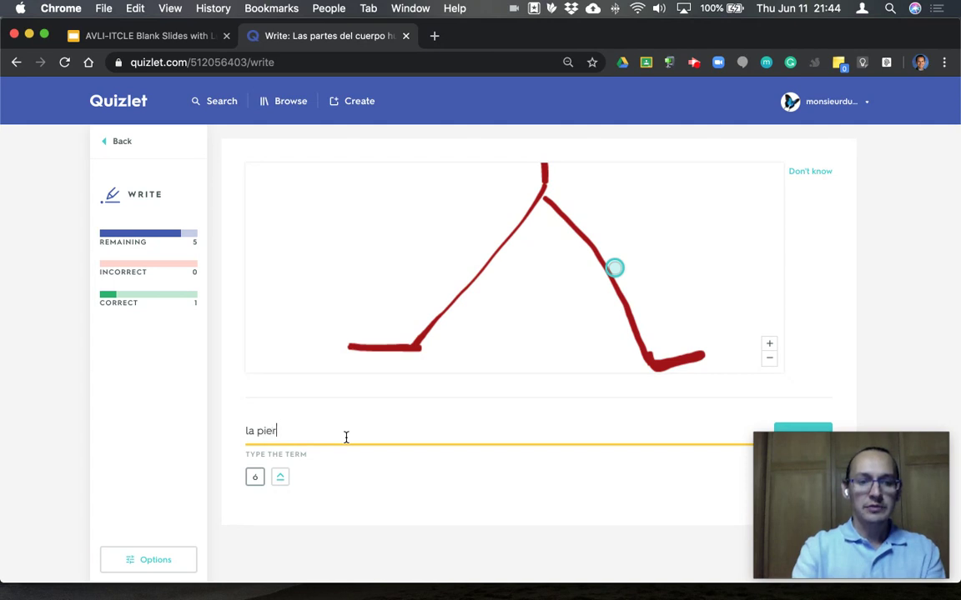
{"action": "left_click", "coordinate": [813, 428]}
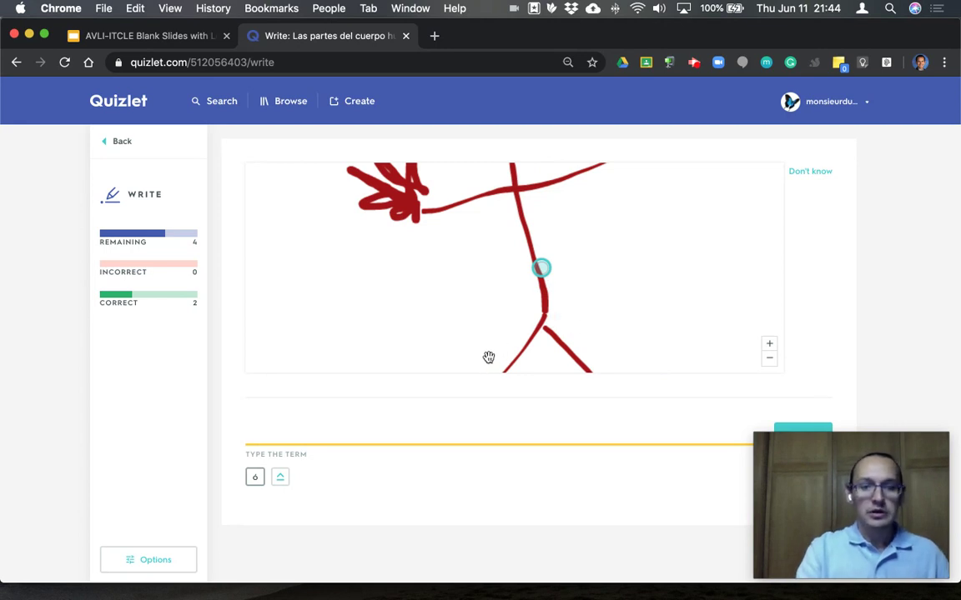
Submit "el estómago" with its accented ó for the marked stomach in Write mode
{"action": "type", "text": "el est"}
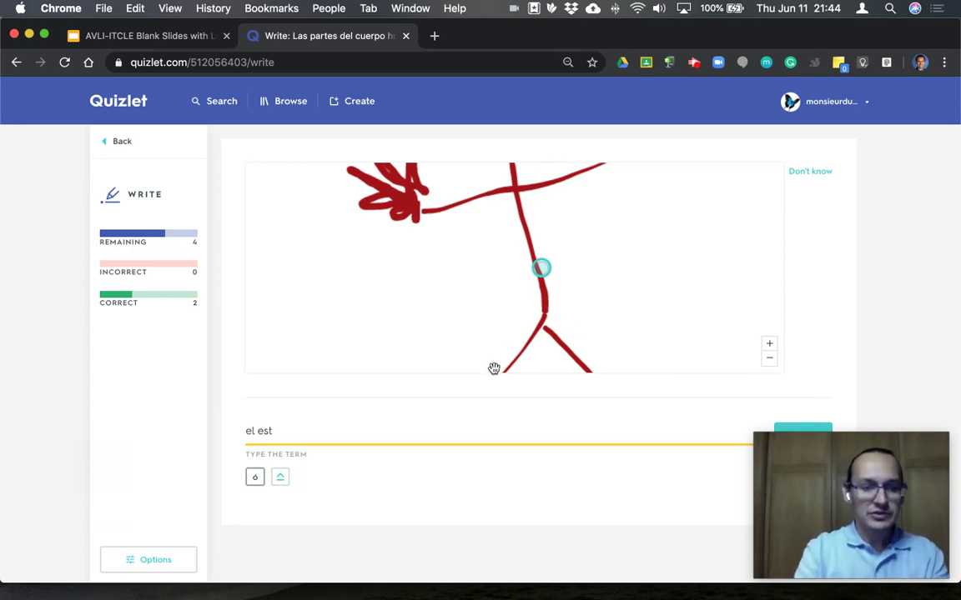
{"action": "left_click", "coordinate": [255, 477]}
{"action": "type", "text": "m"}
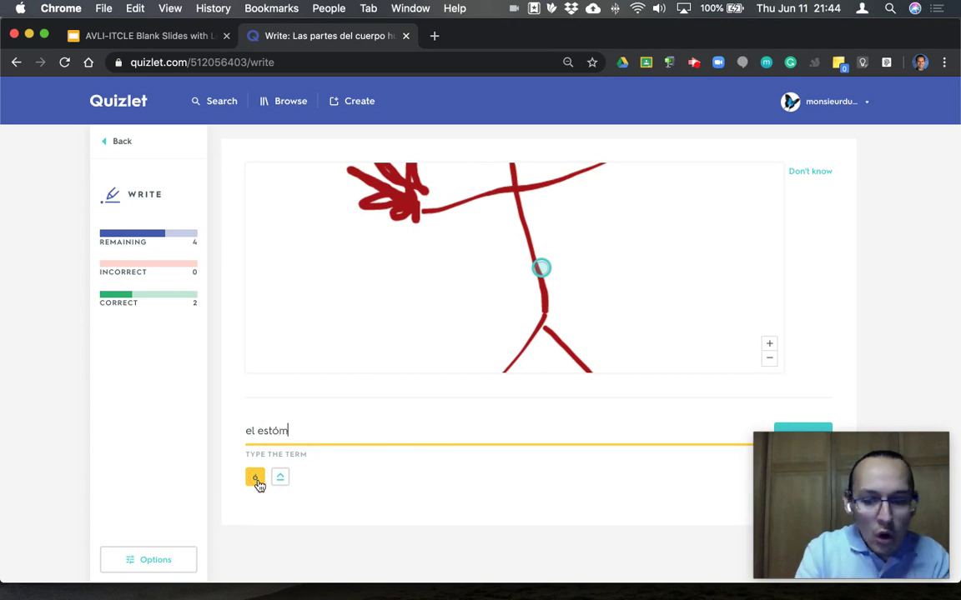
{"action": "type", "text": "ago"}
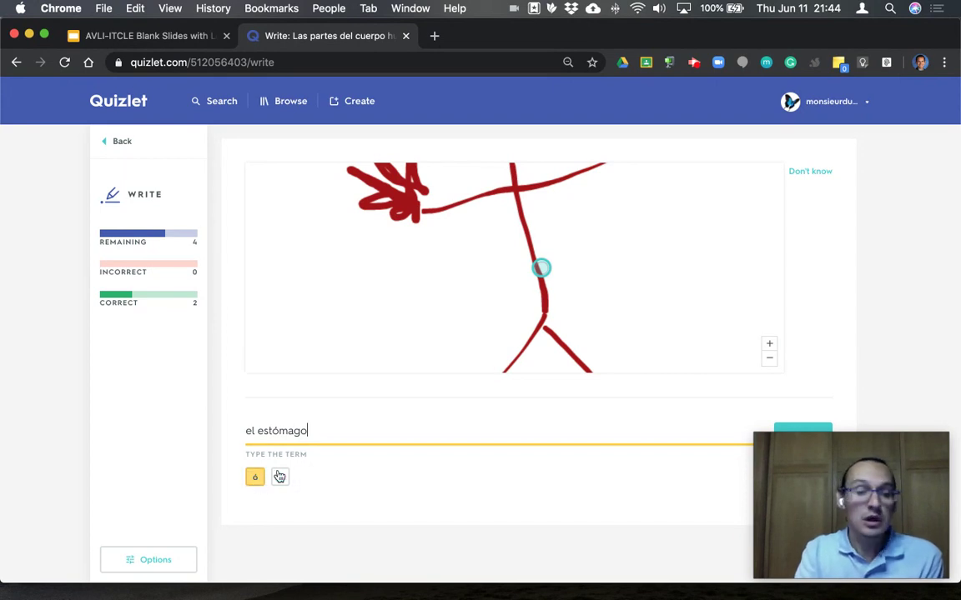
{"action": "left_click", "coordinate": [281, 478]}
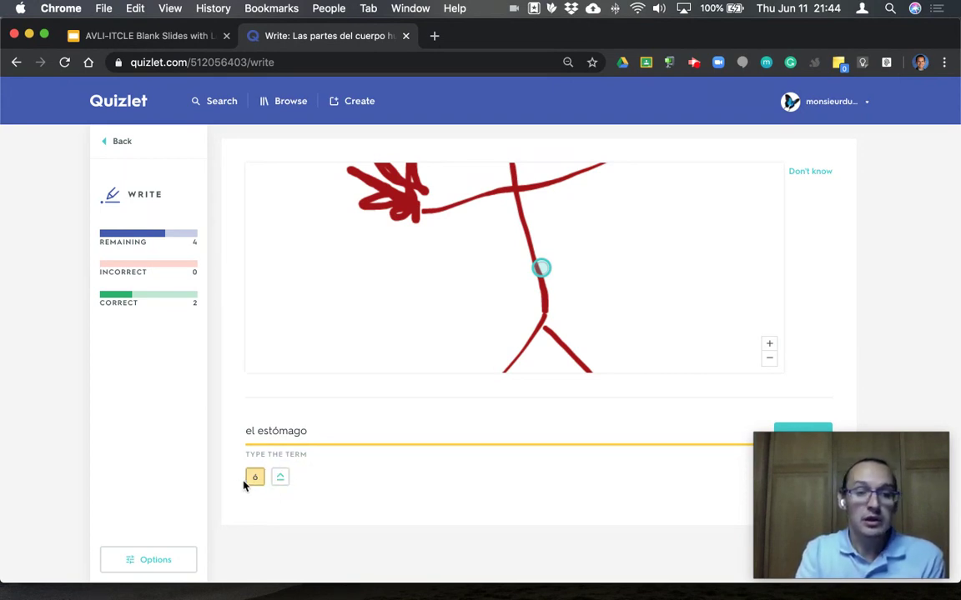
{"action": "left_click", "coordinate": [281, 477]}
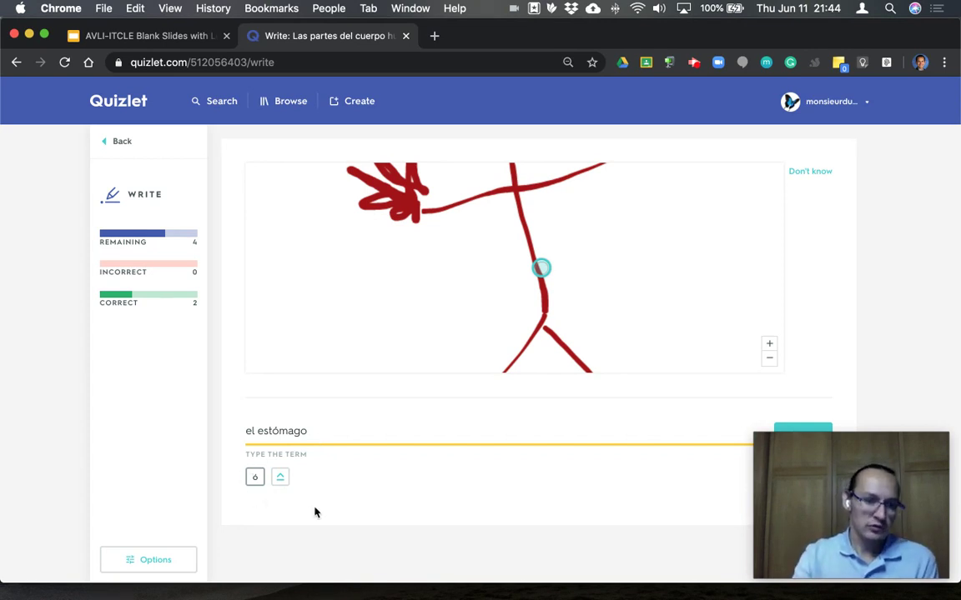
{"action": "left_click", "coordinate": [808, 430]}
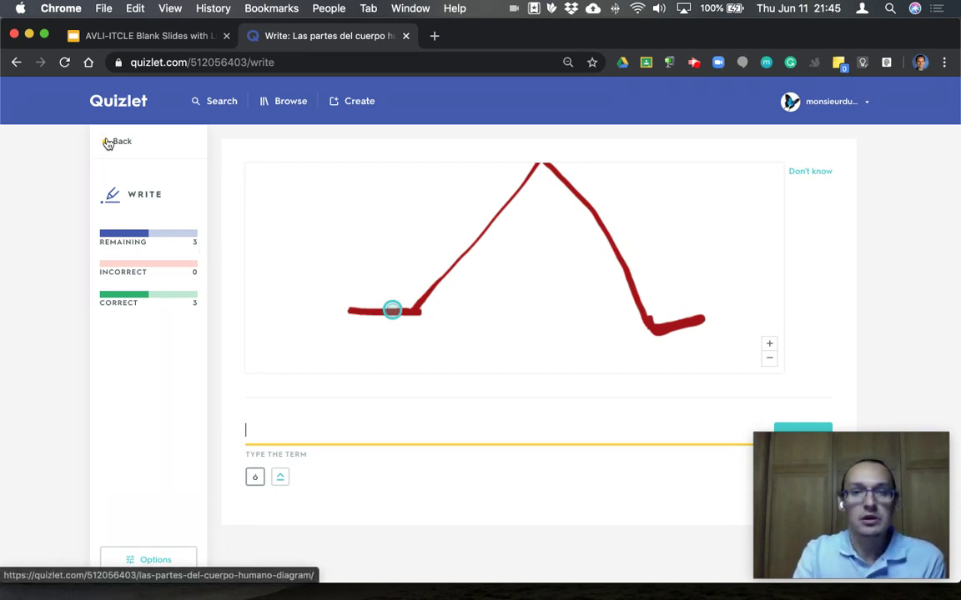
Reveal the answer for the marked foot, copy "el pie", and submit "el brazo" for the marked arm
{"action": "left_click", "coordinate": [811, 173]}
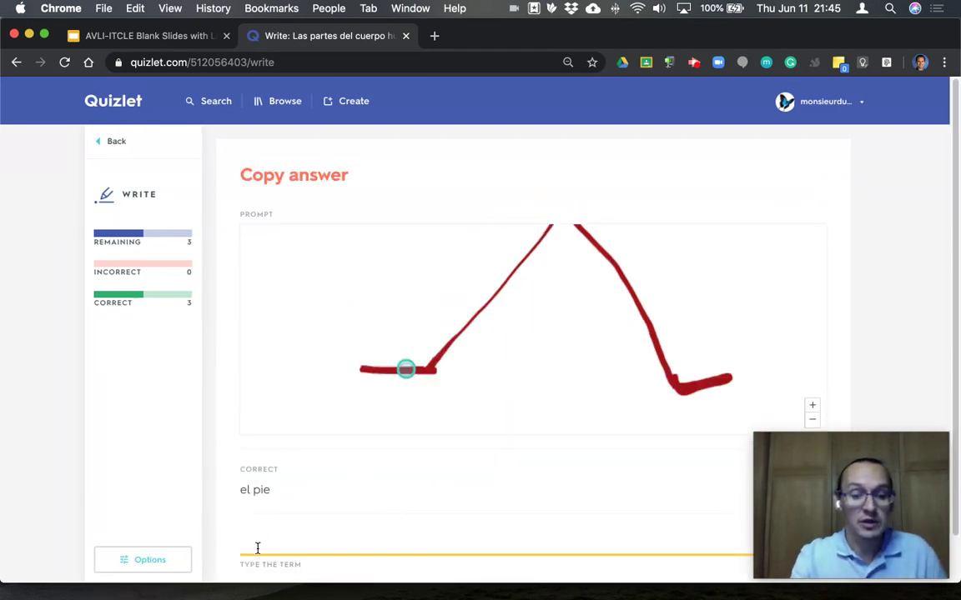
{"action": "type", "text": "el pie"}
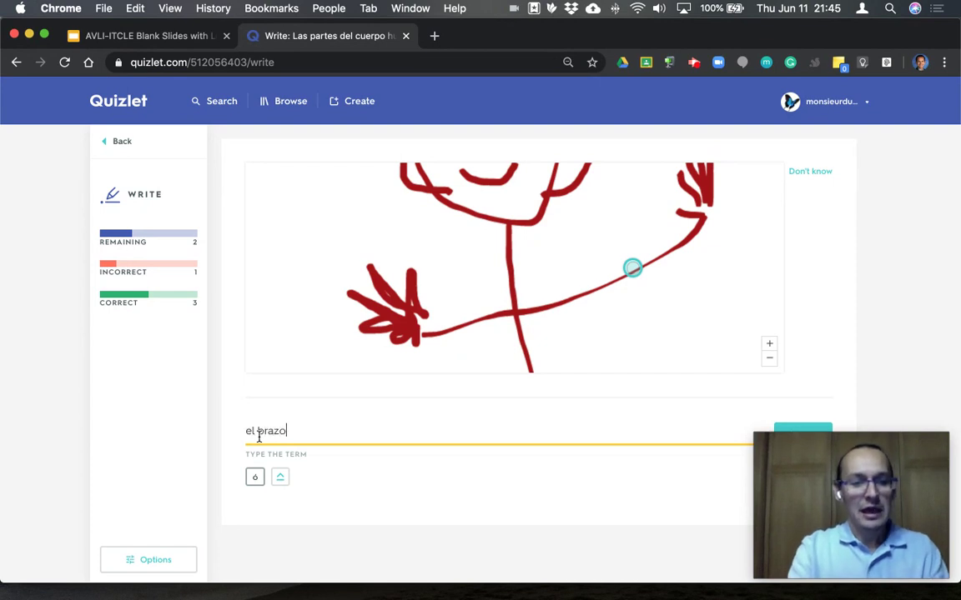
{"action": "key", "text": "Return"}
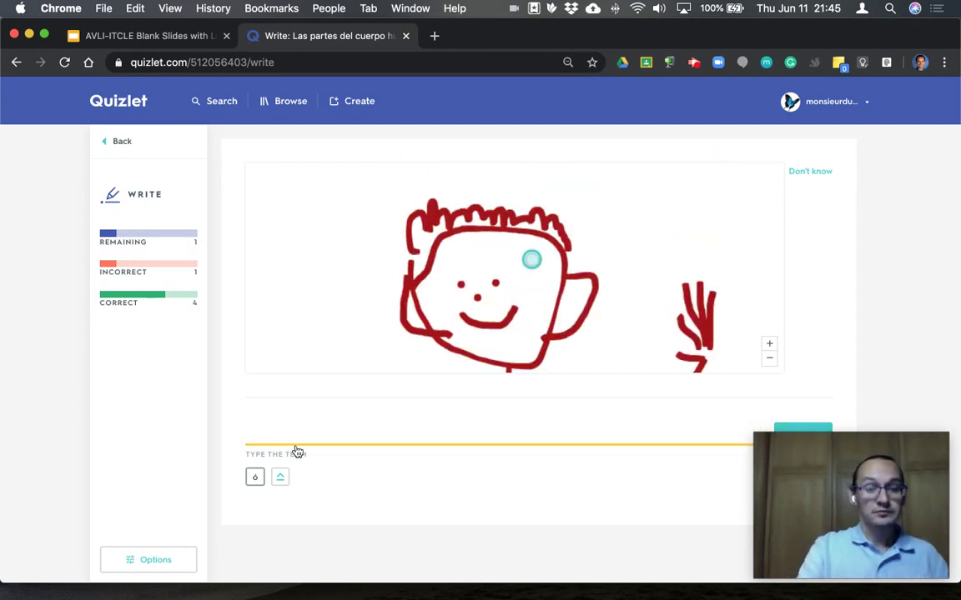
Leave Write mode, open the set's Spell mode and start its audio autoplay
{"action": "left_click", "coordinate": [111, 144]}
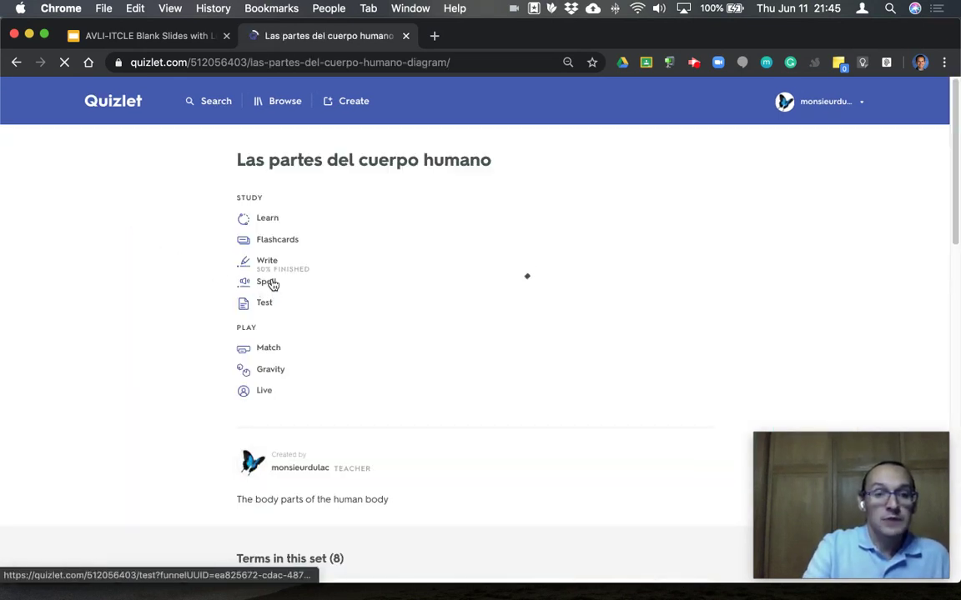
{"action": "left_click", "coordinate": [271, 284]}
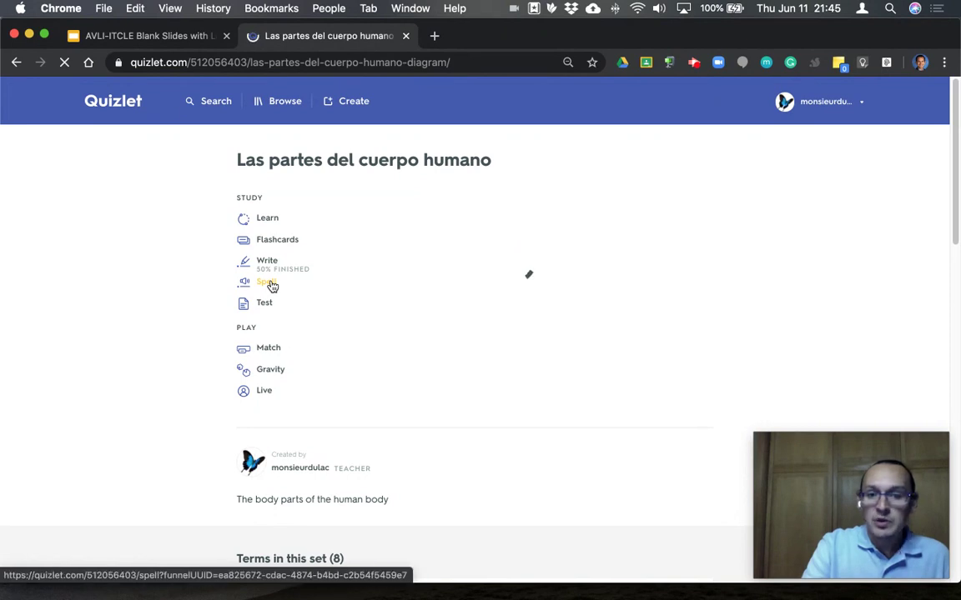
{"action": "left_click", "coordinate": [271, 284]}
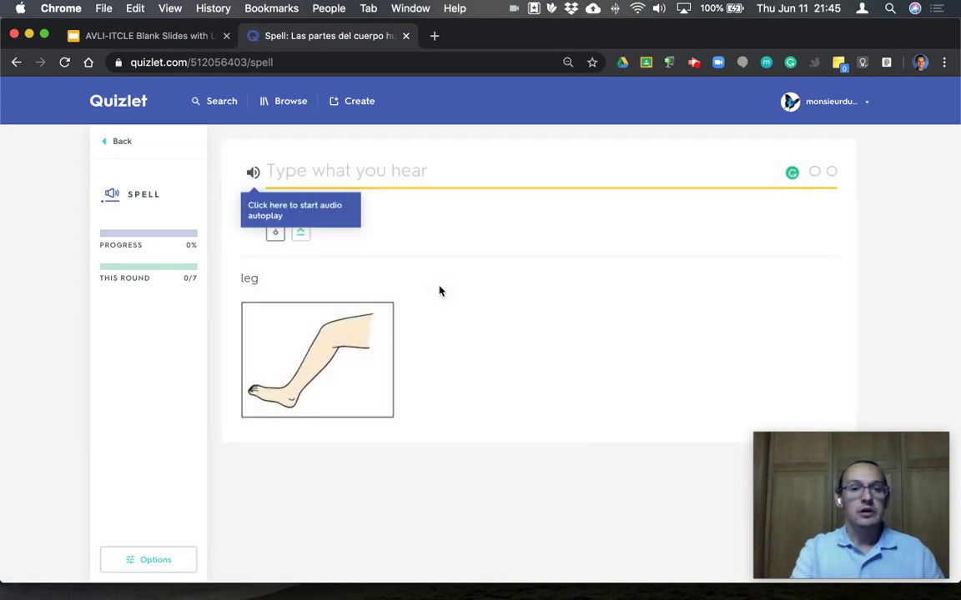
{"action": "left_click", "coordinate": [254, 177]}
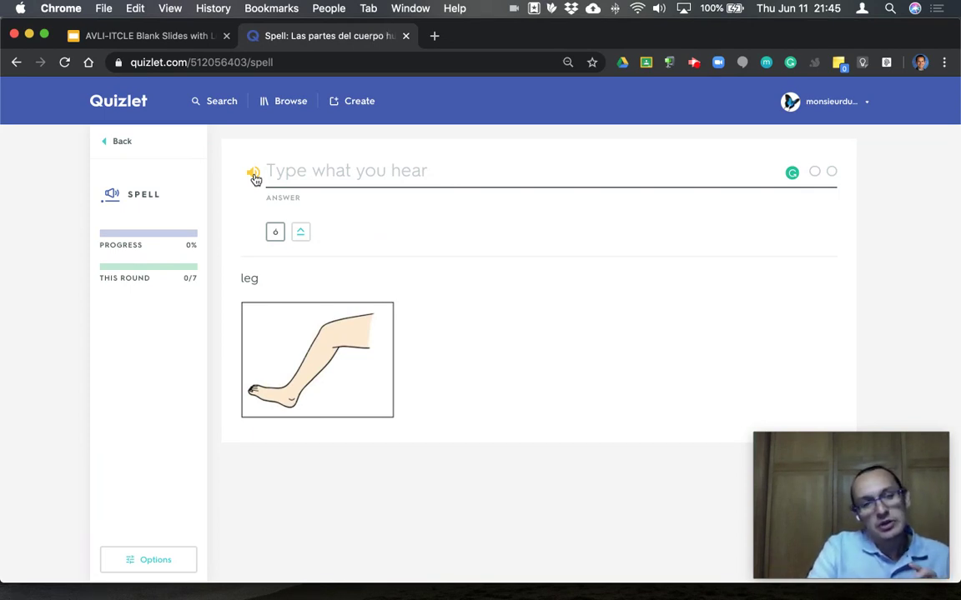
Submit the spoken terms "la pierna" for leg, "el brazo" for arm and "la cabeza" for head
{"action": "left_click", "coordinate": [292, 171]}
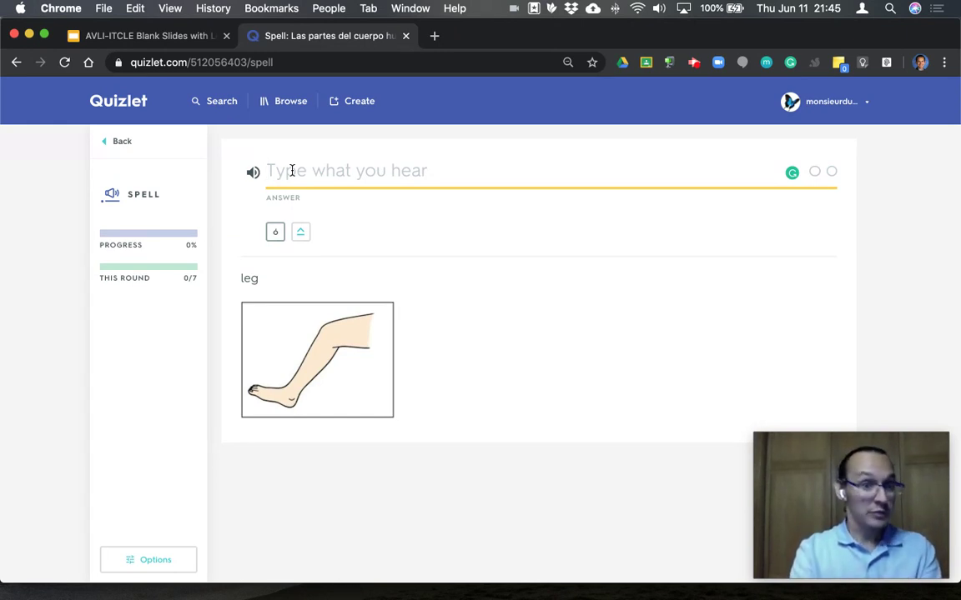
{"action": "type", "text": "la p"}
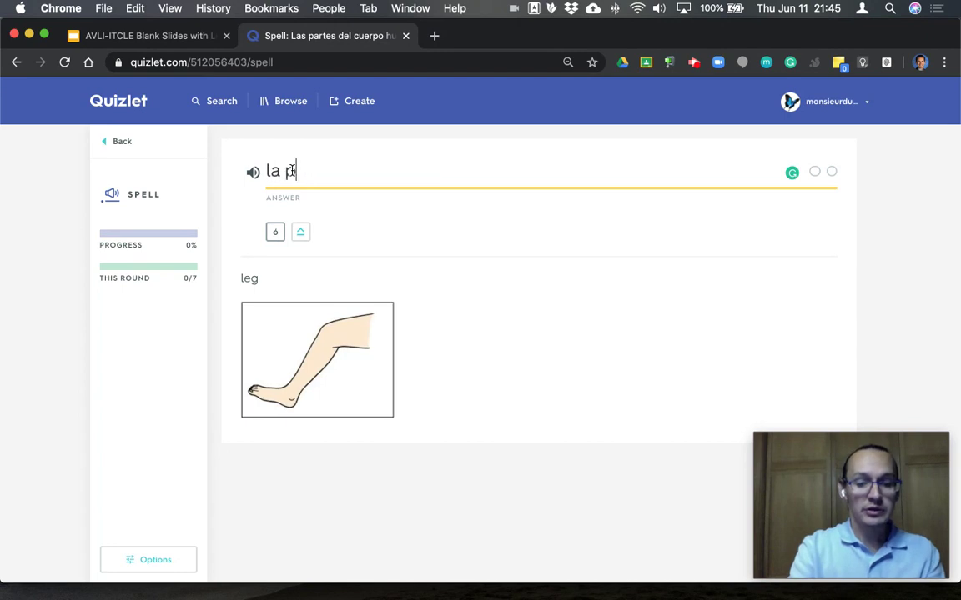
{"action": "type", "text": "ierna"}
{"action": "key", "text": "Return"}
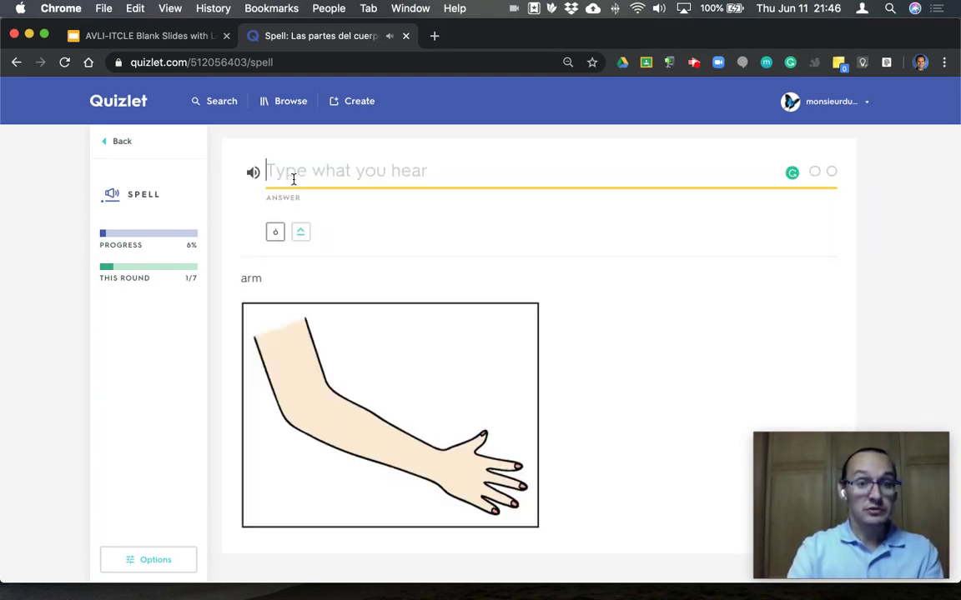
{"action": "type", "text": "el brazo"}
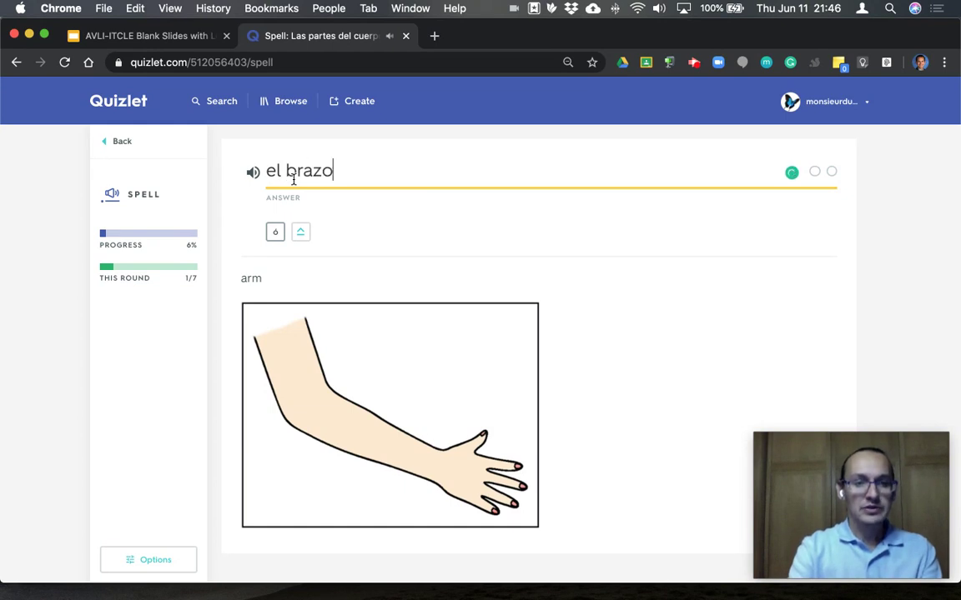
{"action": "key", "text": "Return"}
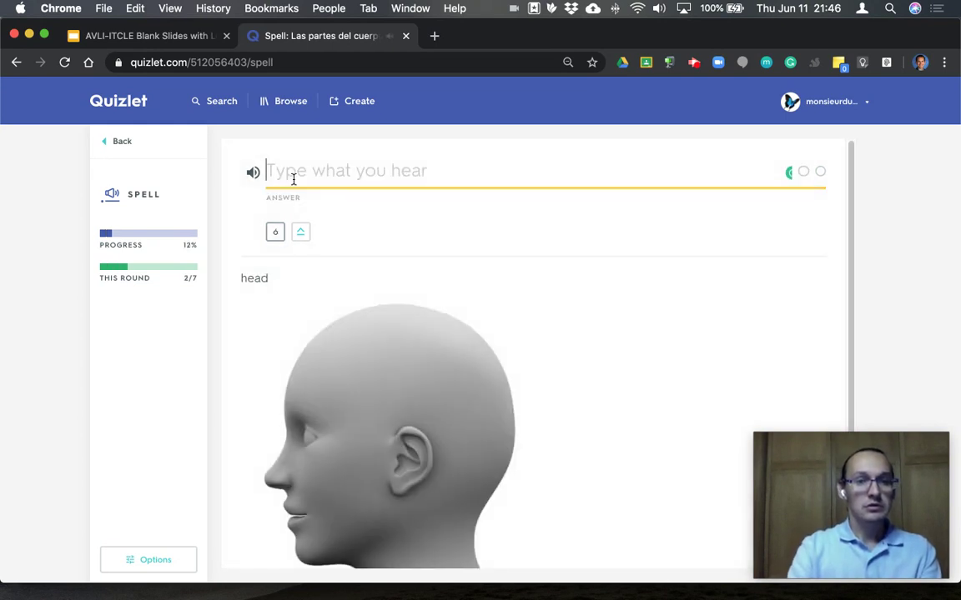
{"action": "type", "text": "la cabeza"}
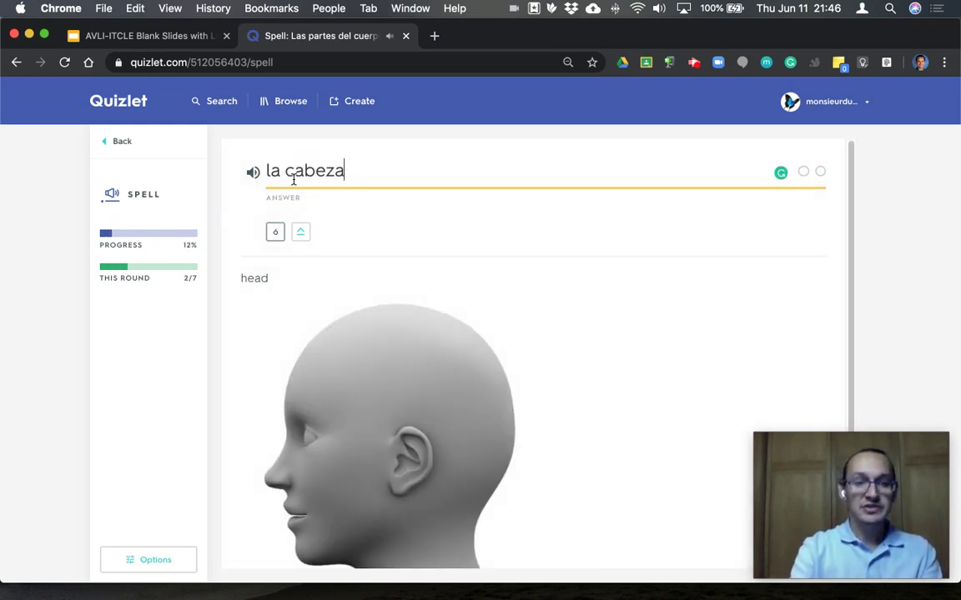
{"action": "key", "text": "Return"}
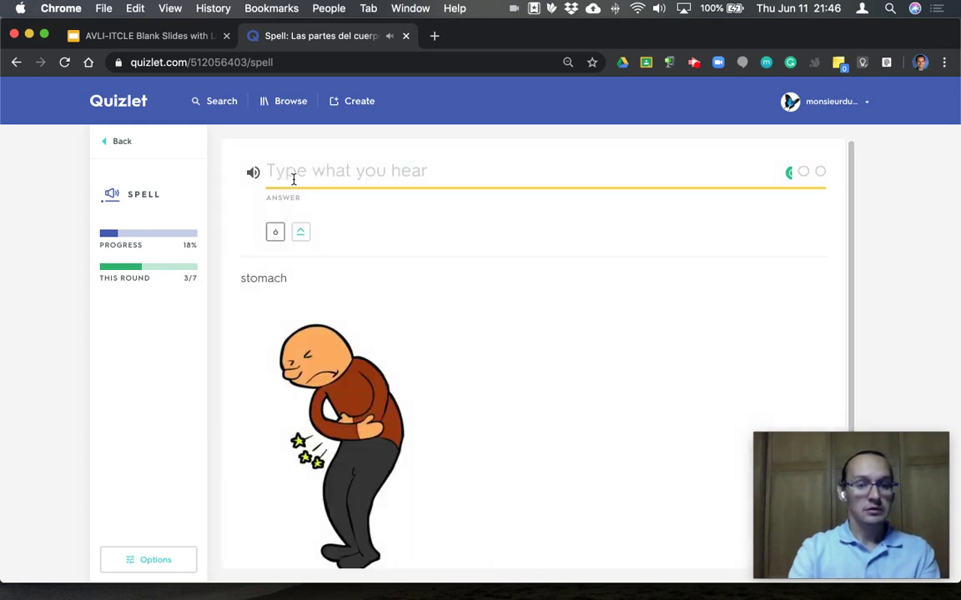
Answer stomach with the unaccented "el estomago", and re-enter it for practice as "el estómago"
{"action": "type", "text": "el estoma"}
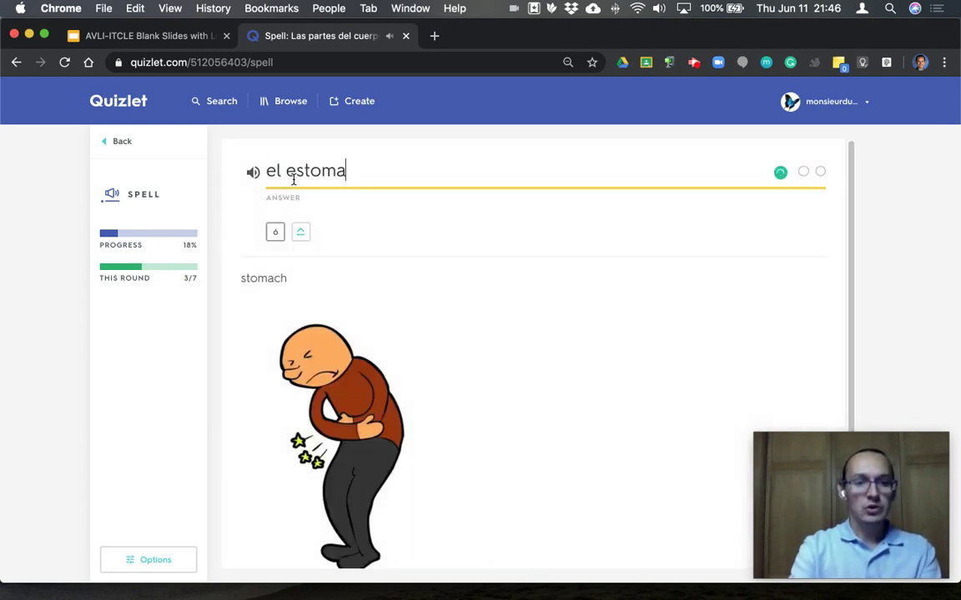
{"action": "type", "text": "go"}
{"action": "key", "text": "Return"}
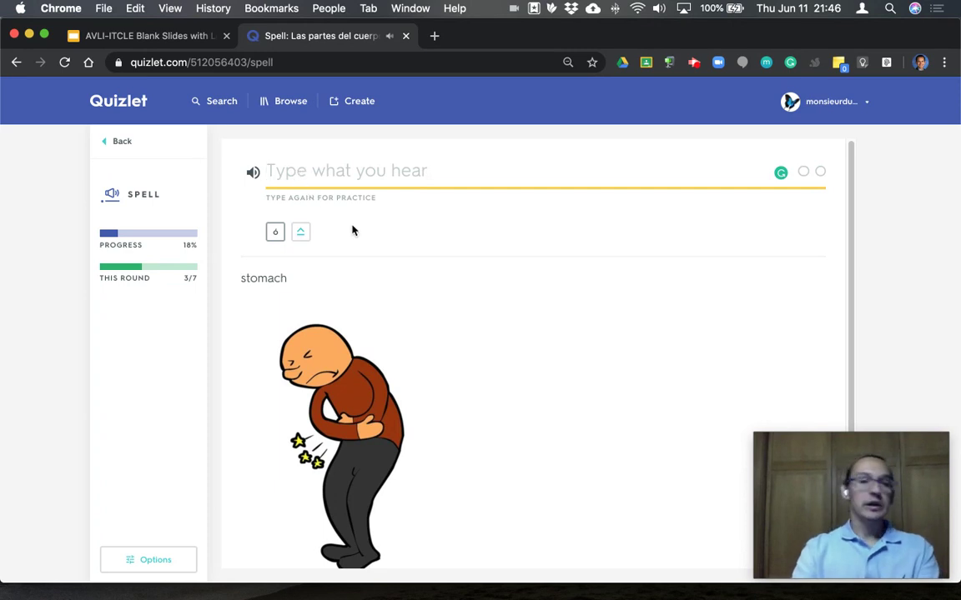
{"action": "type", "text": "el est"}
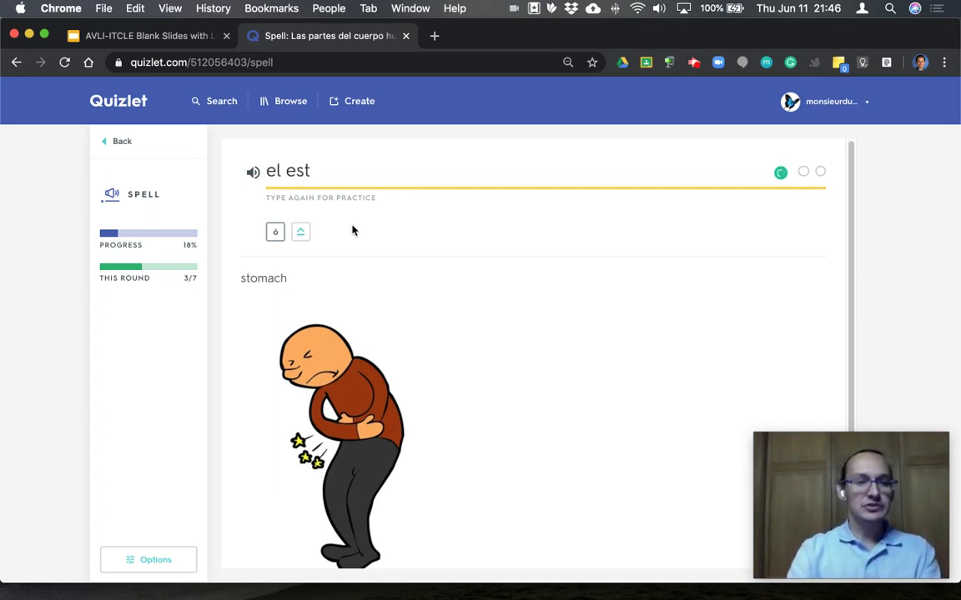
{"action": "left_click", "coordinate": [275, 233]}
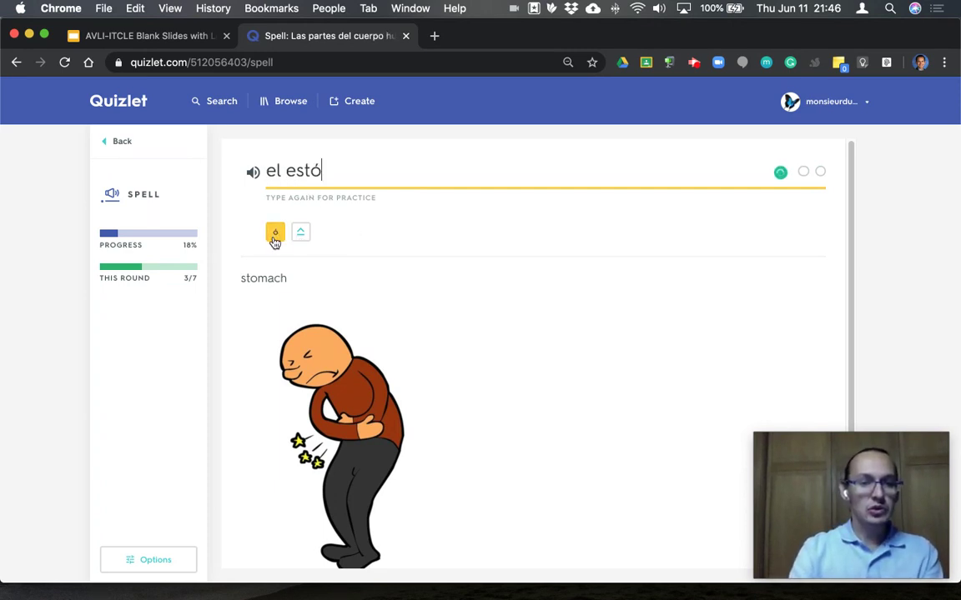
{"action": "type", "text": "mago"}
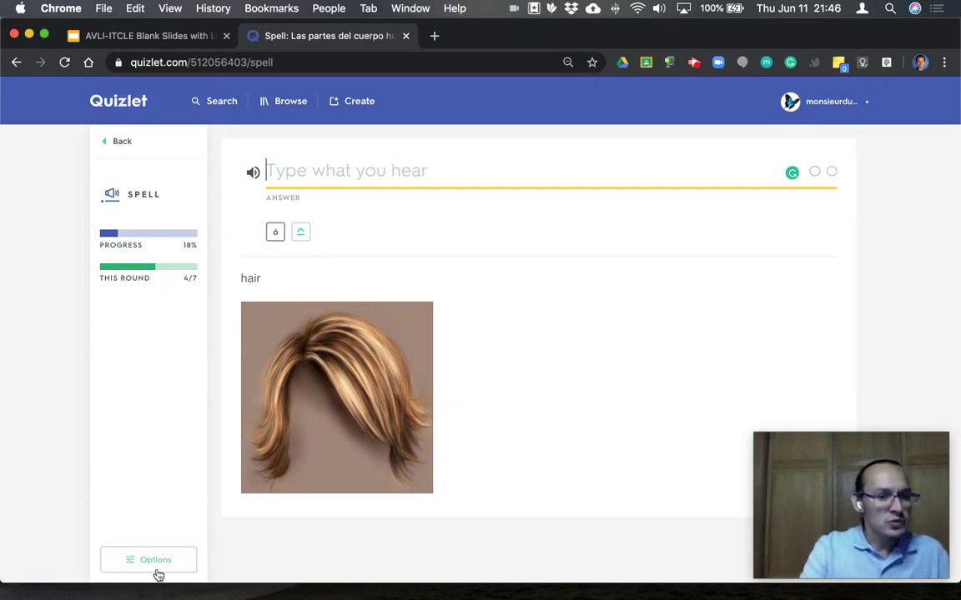
Turn off English audio in Spell mode's advanced audio options and replay the audio for hair
{"action": "left_click", "coordinate": [154, 562]}
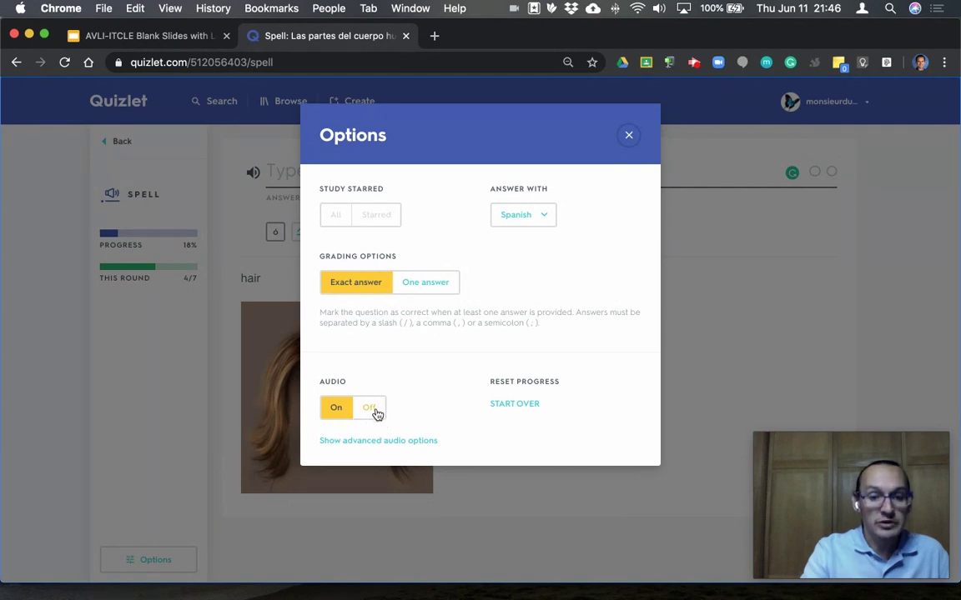
{"action": "left_click", "coordinate": [370, 446]}
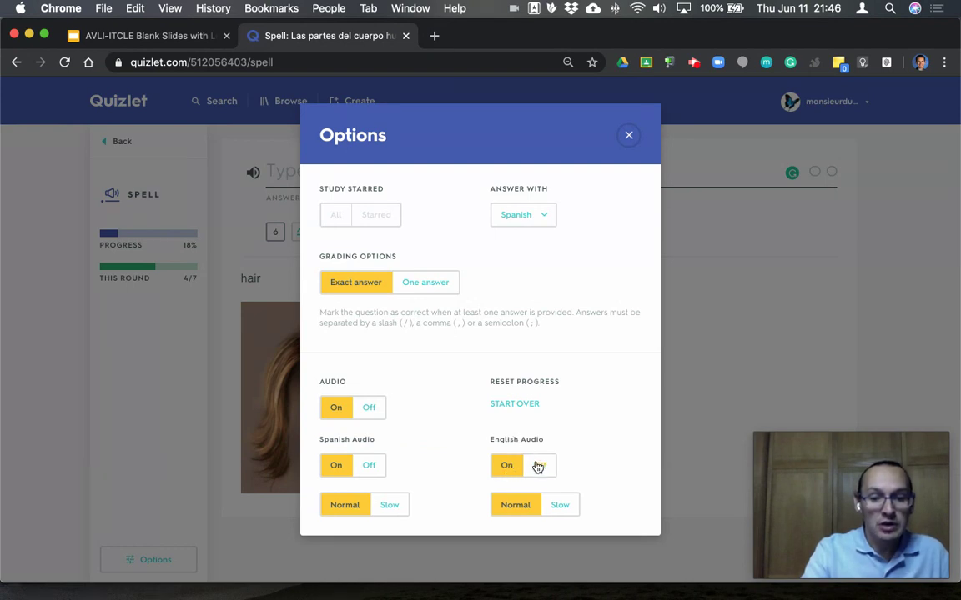
{"action": "left_click", "coordinate": [538, 466]}
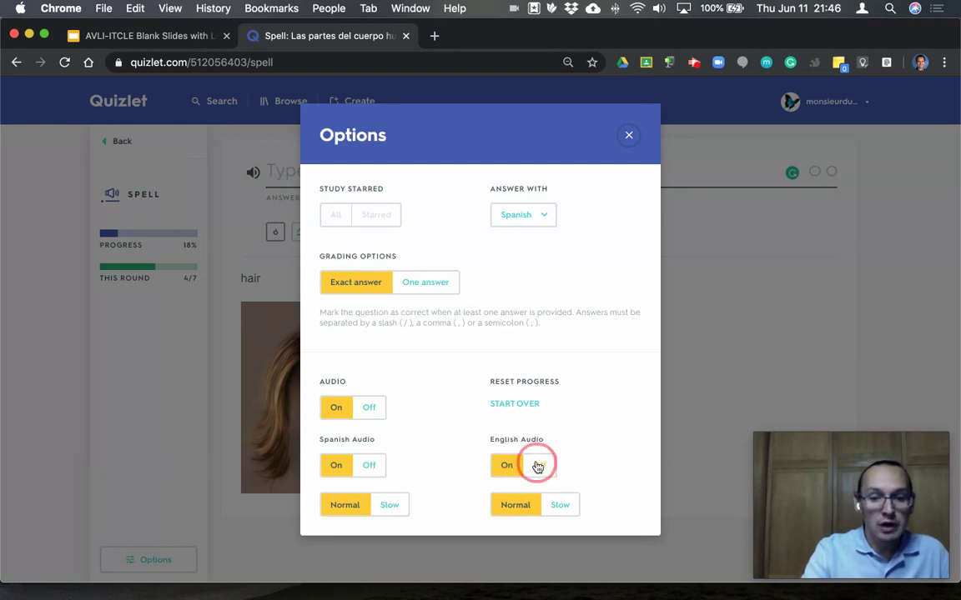
{"action": "left_click", "coordinate": [630, 137]}
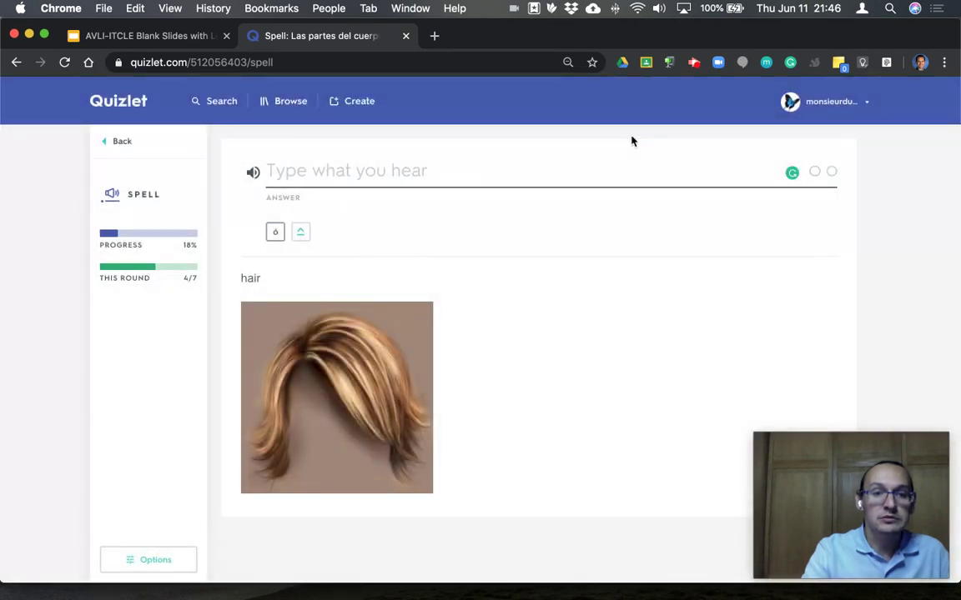
{"action": "left_click", "coordinate": [255, 175]}
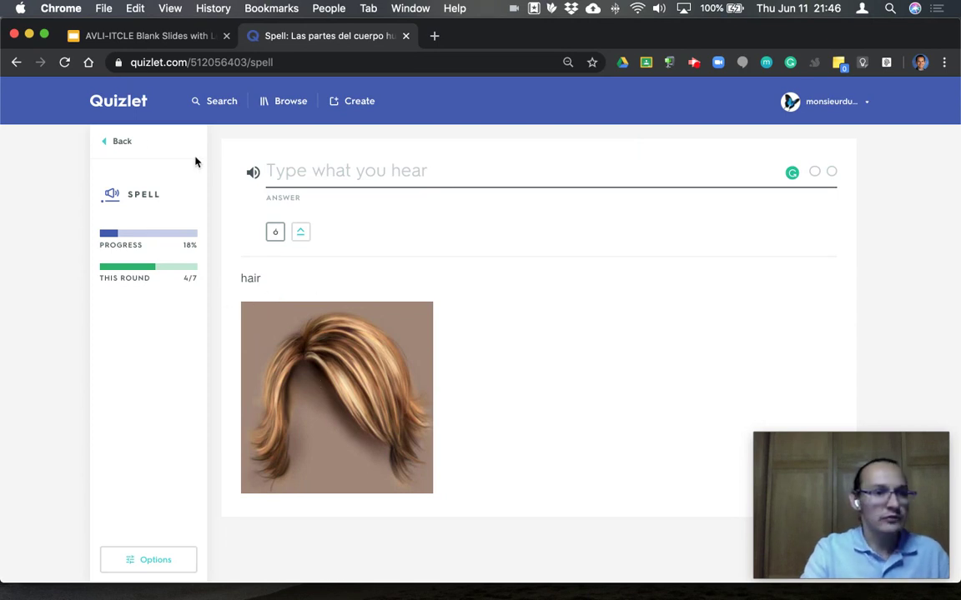
Open the set's Test mode and review the generated questions down to the end of the test
{"action": "left_click", "coordinate": [121, 141]}
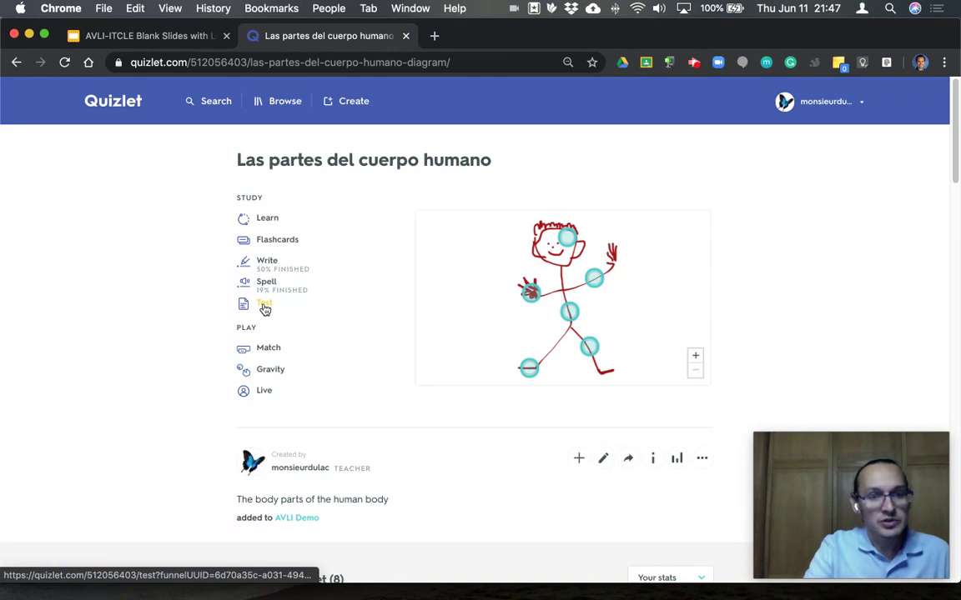
{"action": "left_click", "coordinate": [264, 309]}
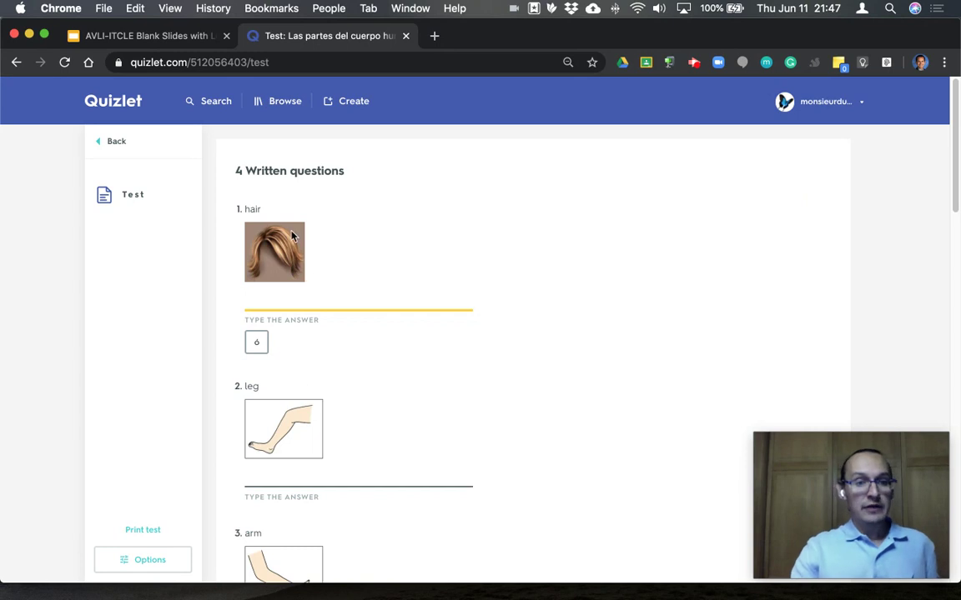
{"action": "left_click_drag", "start_coordinate": [954, 146], "coordinate": [958, 541]}
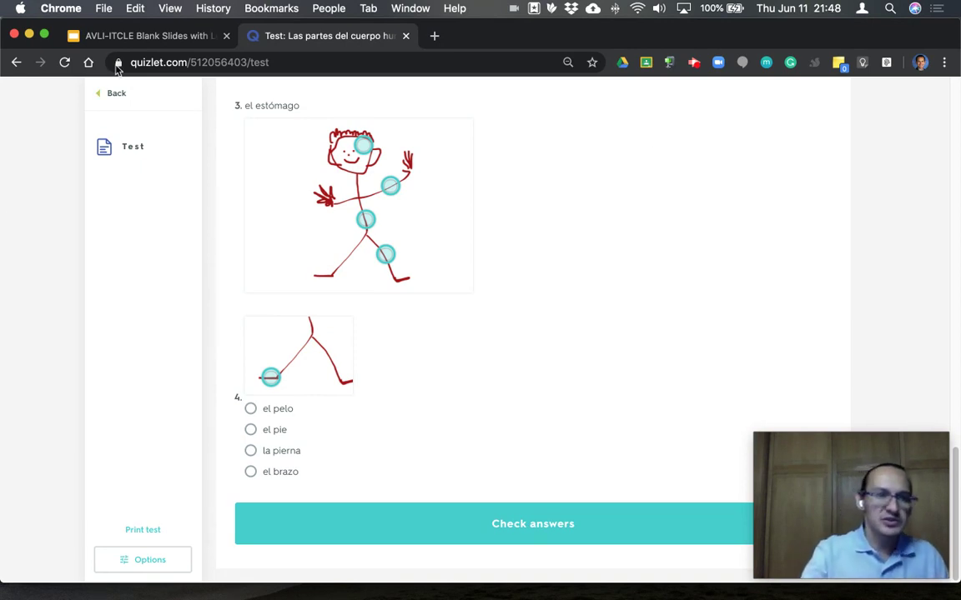
Leave the test without answering and open the set's Match game
{"action": "left_click", "coordinate": [111, 93]}
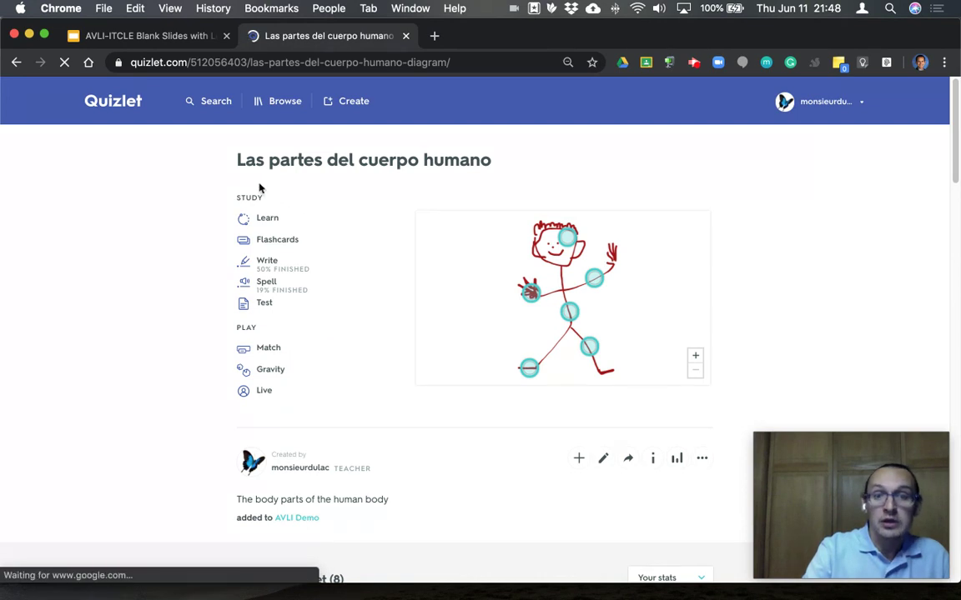
{"action": "left_click", "coordinate": [271, 351]}
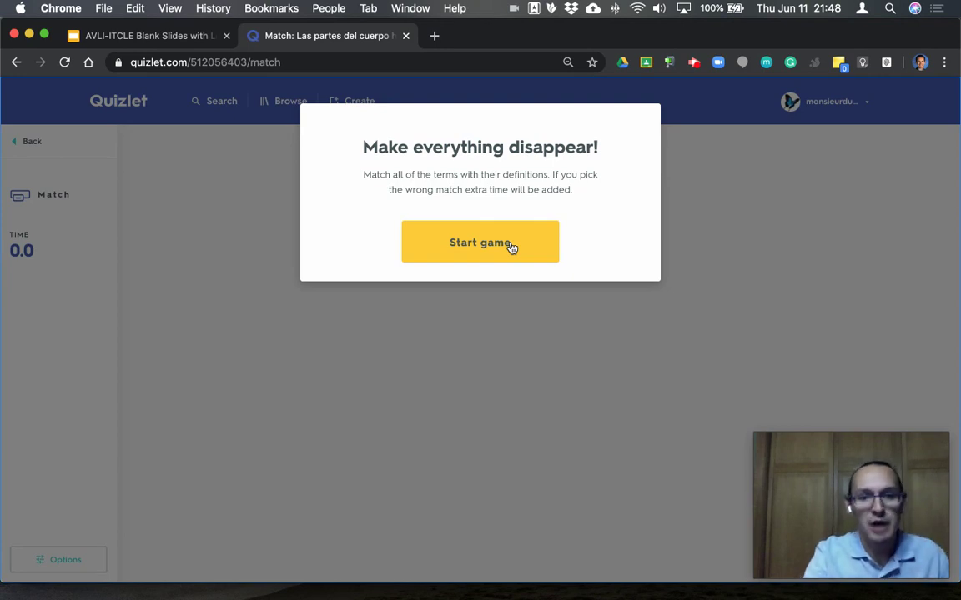
Start the Match game and match la pierna, la mano, el pie and el estómago to their points on the diagram
{"action": "left_click", "coordinate": [512, 248]}
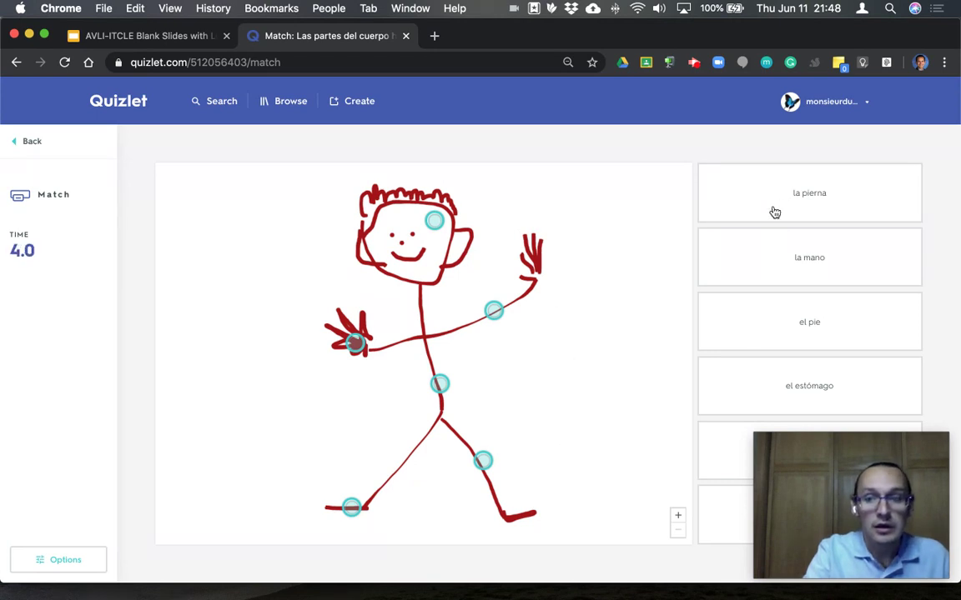
{"action": "left_click", "coordinate": [800, 195]}
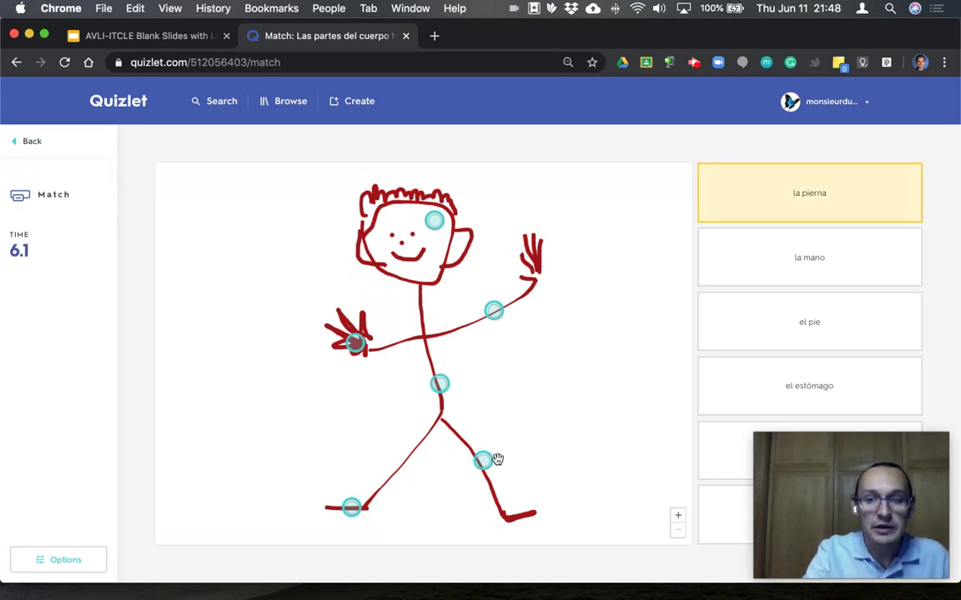
{"action": "left_click", "coordinate": [483, 460]}
{"action": "left_click", "coordinate": [831, 257]}
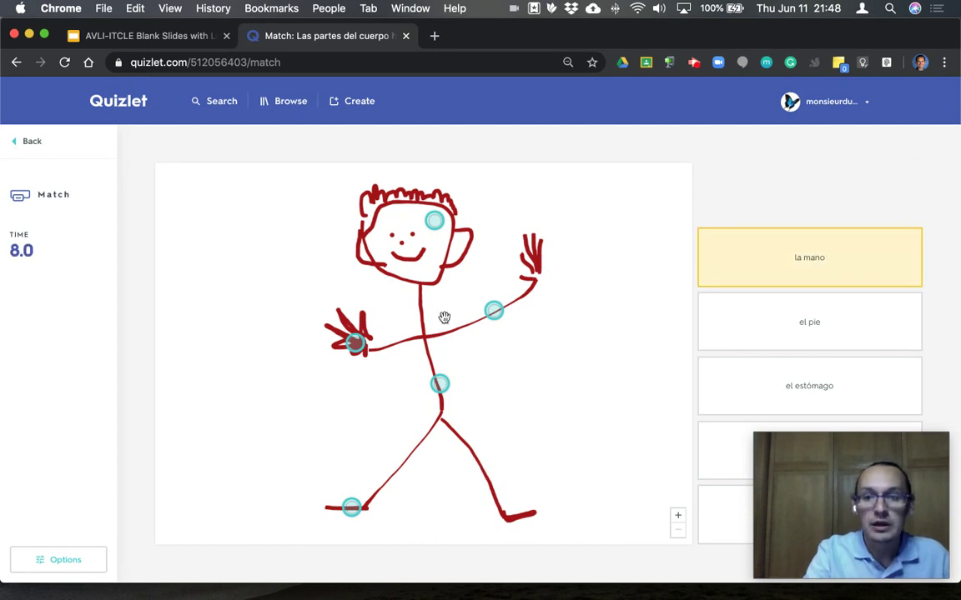
{"action": "left_click", "coordinate": [356, 343]}
{"action": "left_click", "coordinate": [828, 330]}
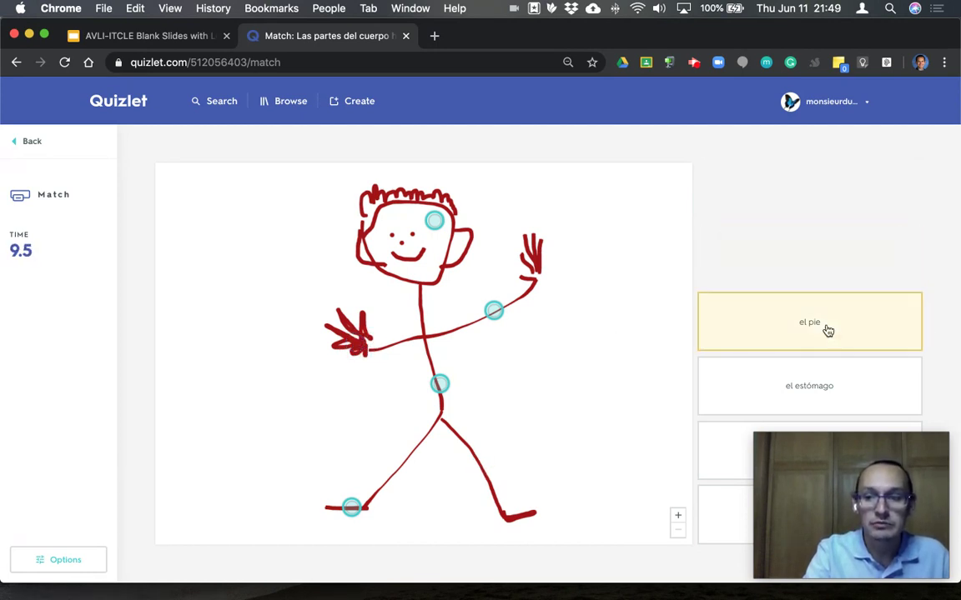
{"action": "left_click", "coordinate": [351, 507]}
{"action": "left_click", "coordinate": [751, 386]}
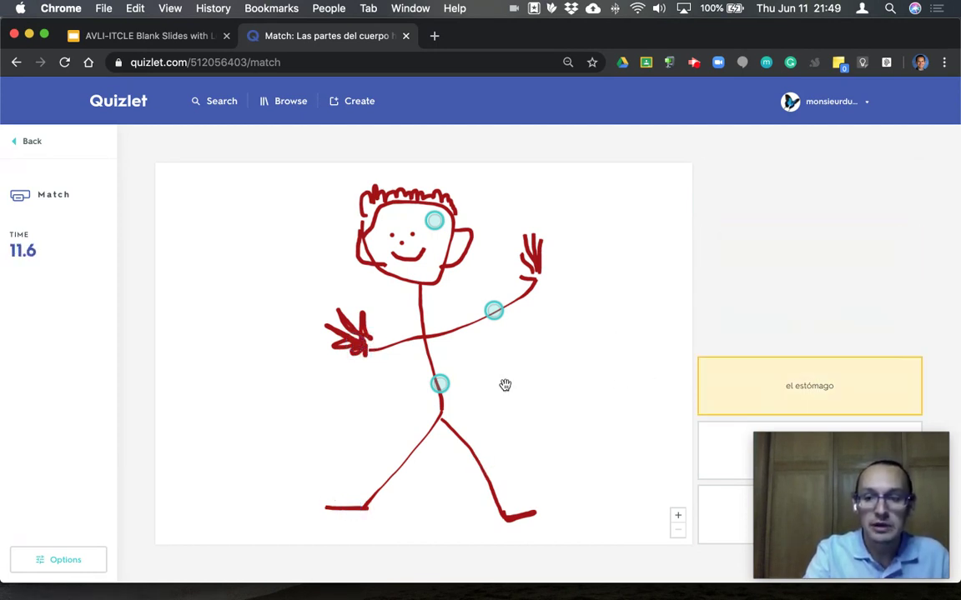
{"action": "left_click", "coordinate": [440, 384]}
Match el brazo and la cabeza to their diagram points to finish the round
{"action": "left_click", "coordinate": [940, 446]}
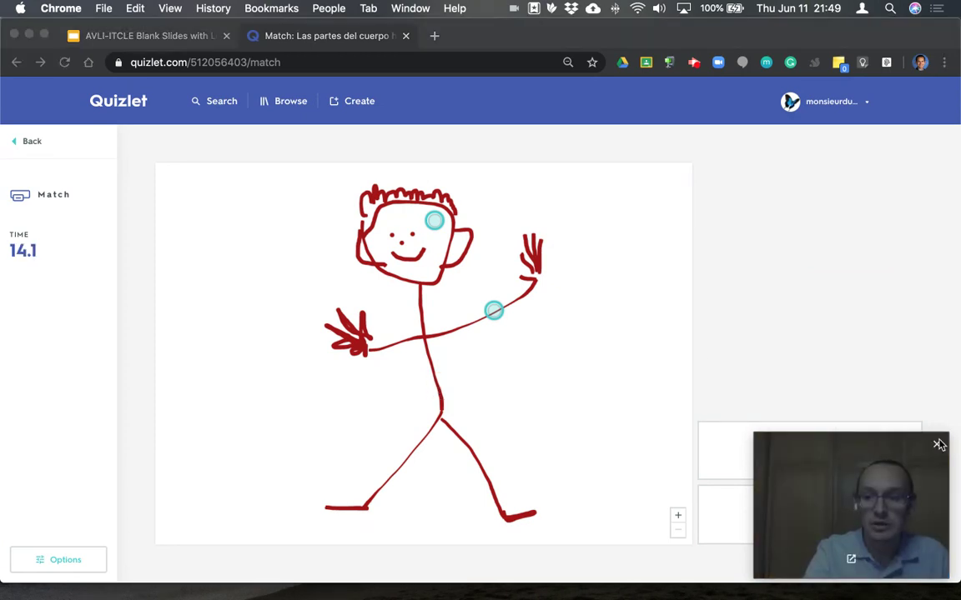
{"action": "left_click", "coordinate": [808, 461]}
{"action": "left_click", "coordinate": [495, 313]}
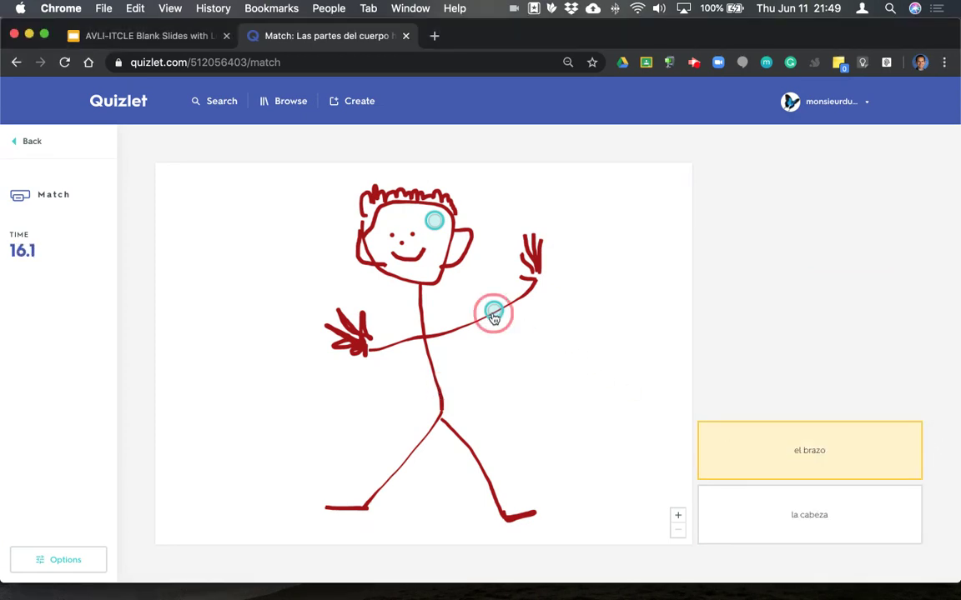
{"action": "left_click", "coordinate": [813, 520]}
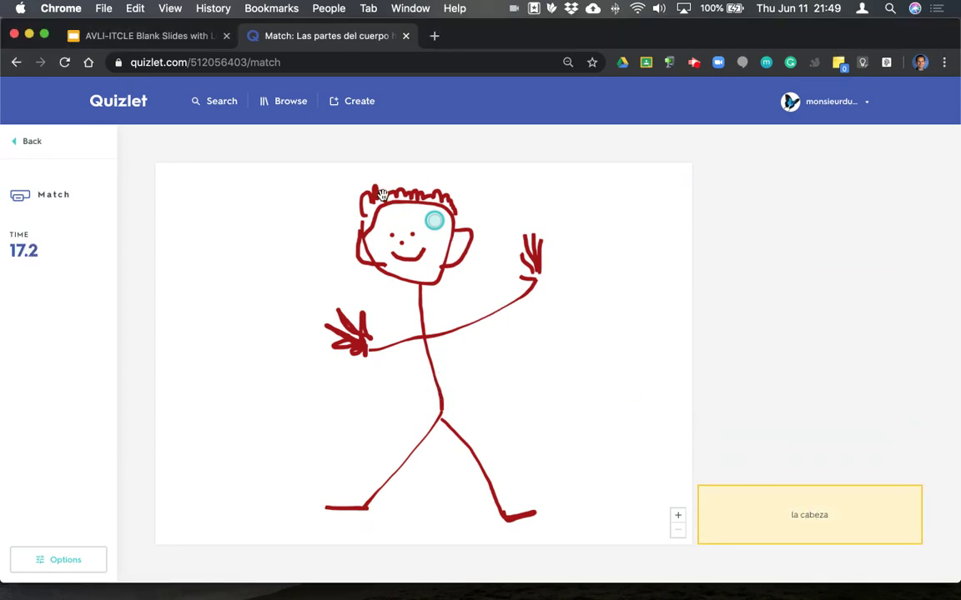
{"action": "left_click", "coordinate": [447, 220]}
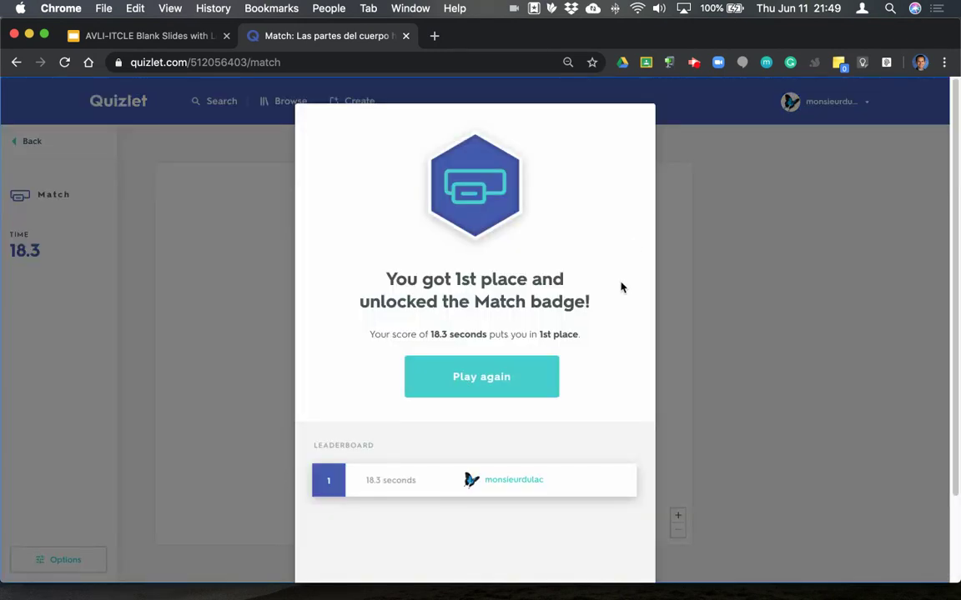
Play Match again and pair foot, leg and arm with their points on the diagram
{"action": "left_click", "coordinate": [534, 380]}
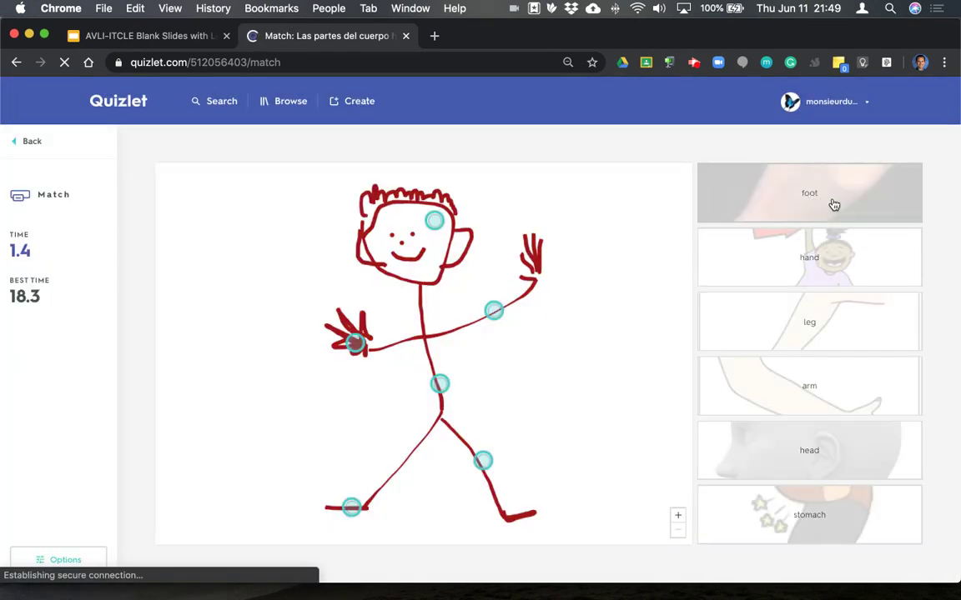
{"action": "left_click", "coordinate": [823, 202]}
{"action": "left_click", "coordinate": [358, 508]}
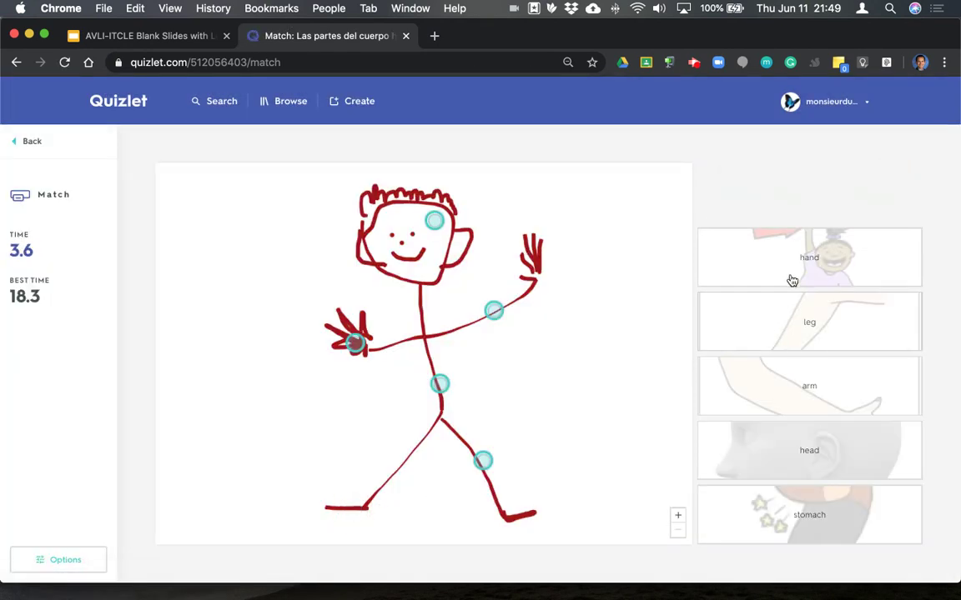
{"action": "left_click", "coordinate": [738, 277]}
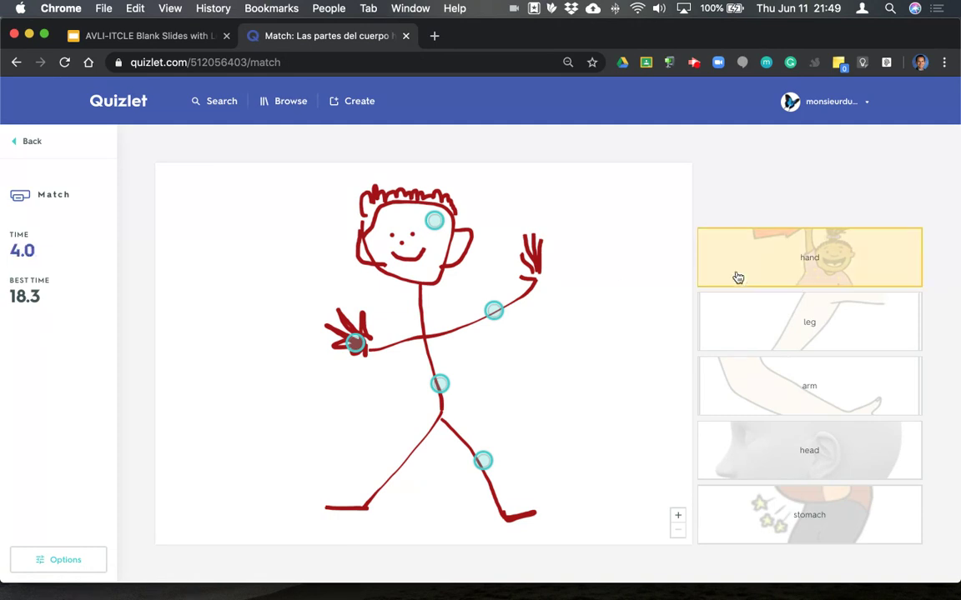
{"action": "left_click", "coordinate": [869, 323]}
{"action": "left_click", "coordinate": [486, 463]}
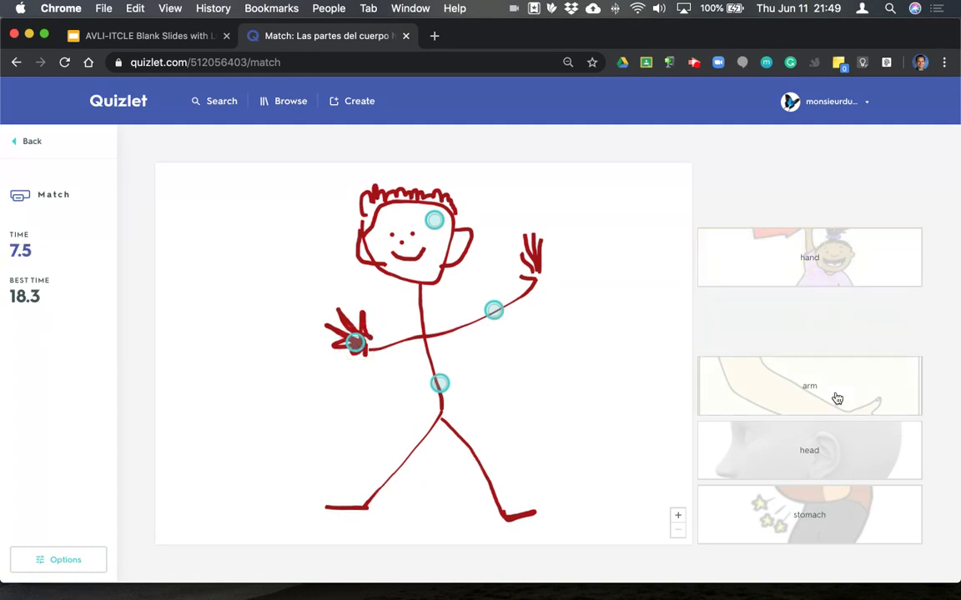
{"action": "left_click", "coordinate": [834, 399]}
{"action": "left_click", "coordinate": [496, 311]}
Complete the second Match round by pairing hand, head and stomach with their diagram points
{"action": "left_click", "coordinate": [819, 458]}
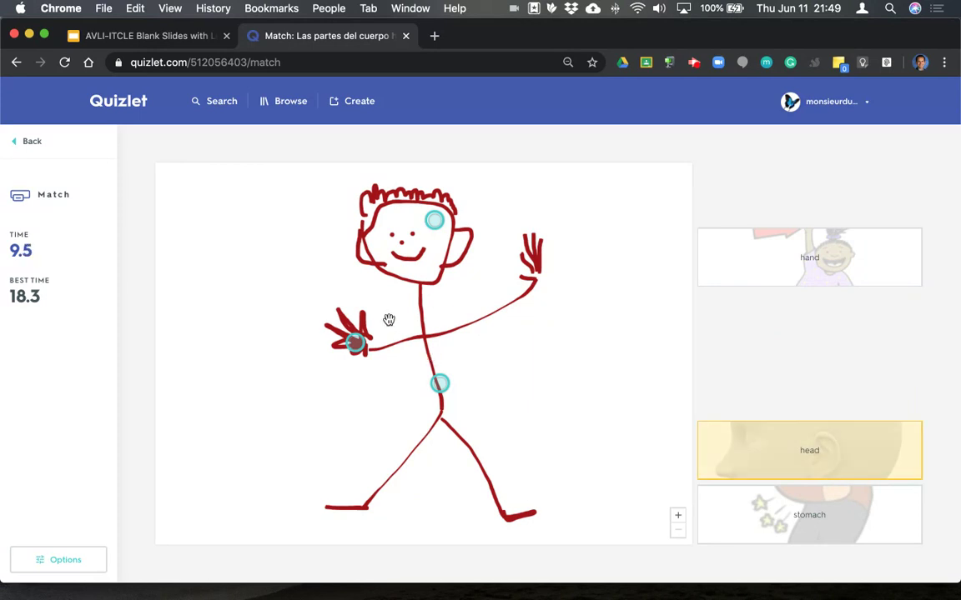
{"action": "left_click", "coordinate": [434, 225]}
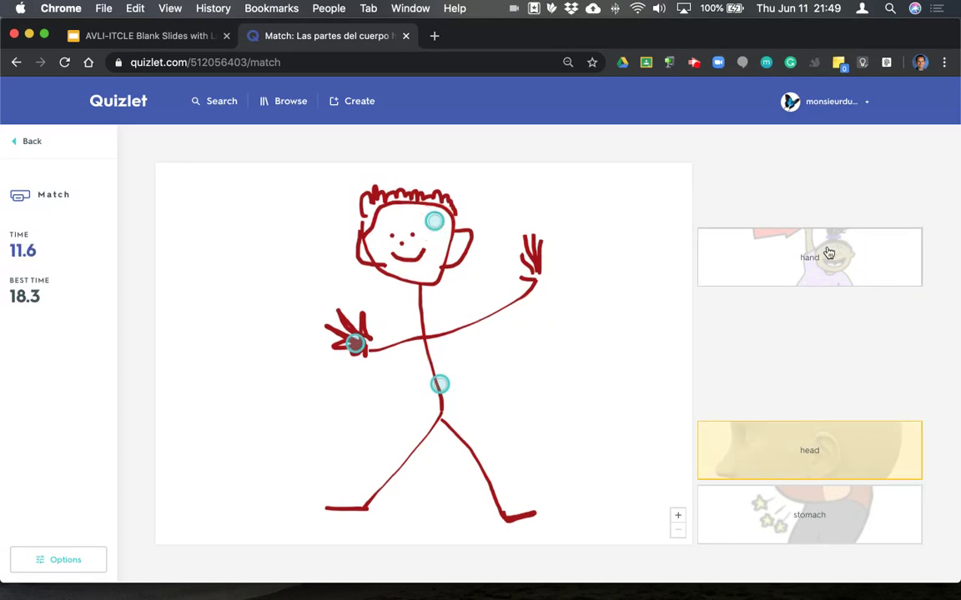
{"action": "left_click", "coordinate": [828, 253]}
{"action": "left_click", "coordinate": [356, 343]}
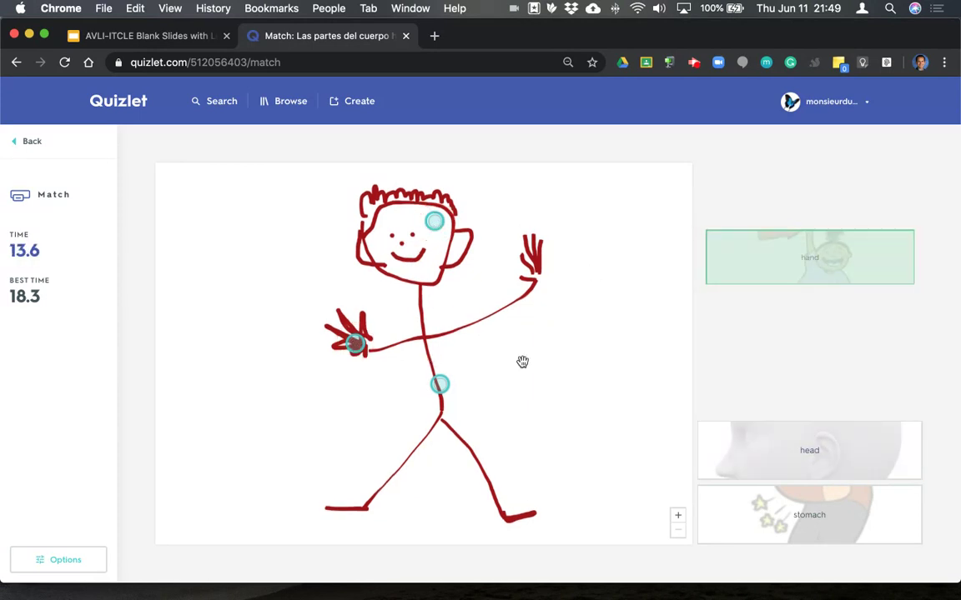
{"action": "left_click", "coordinate": [810, 459]}
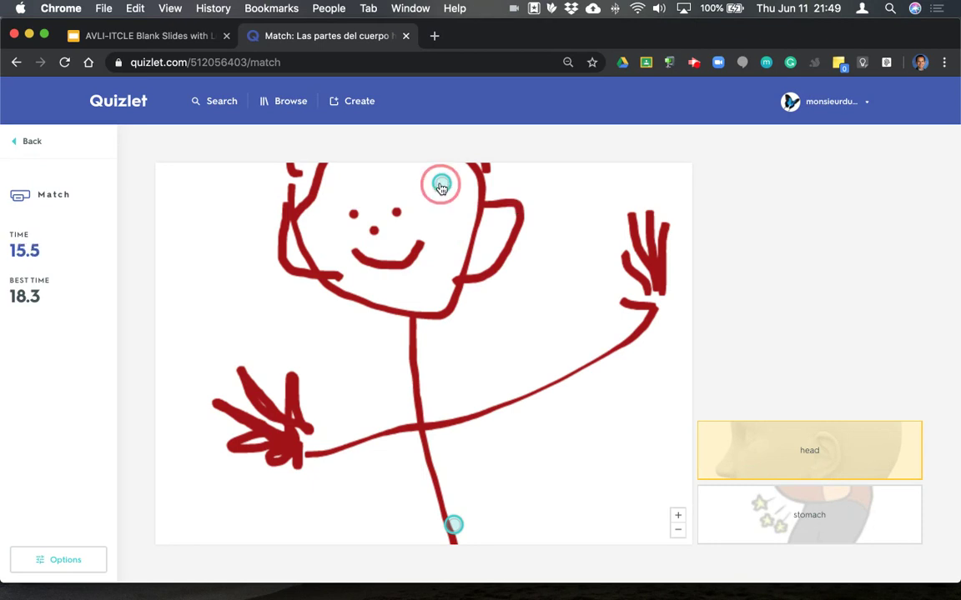
{"action": "left_click", "coordinate": [442, 183]}
{"action": "left_click", "coordinate": [822, 514]}
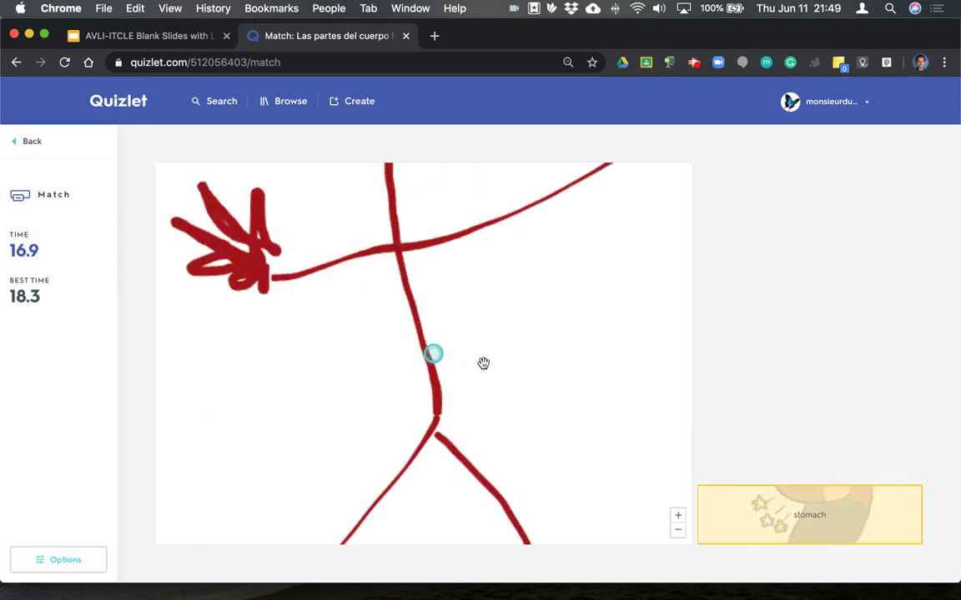
{"action": "left_click", "coordinate": [431, 355]}
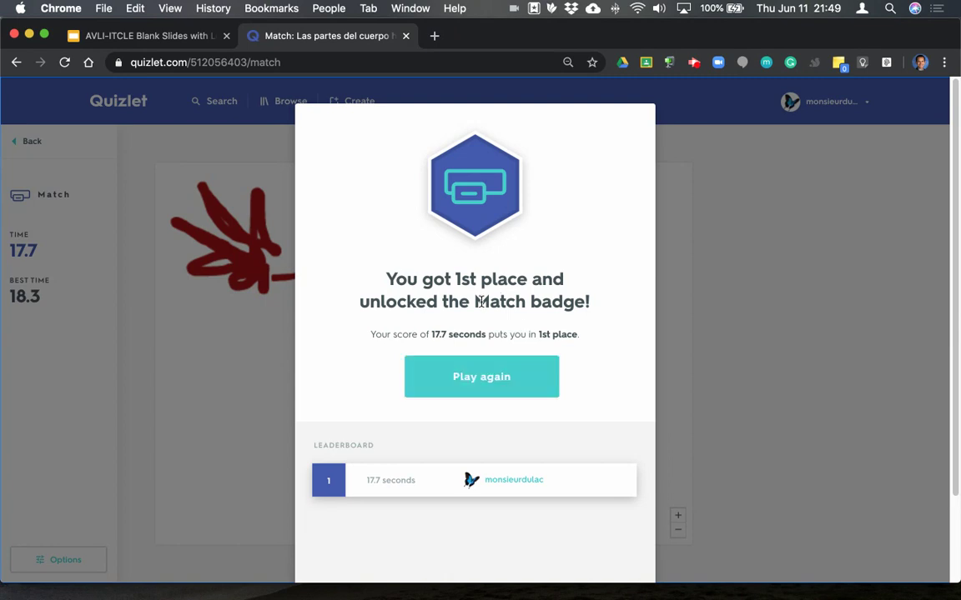
Leave the finished Match game and return to the body-parts set page
{"action": "left_click", "coordinate": [225, 393]}
{"action": "left_click", "coordinate": [27, 141]}
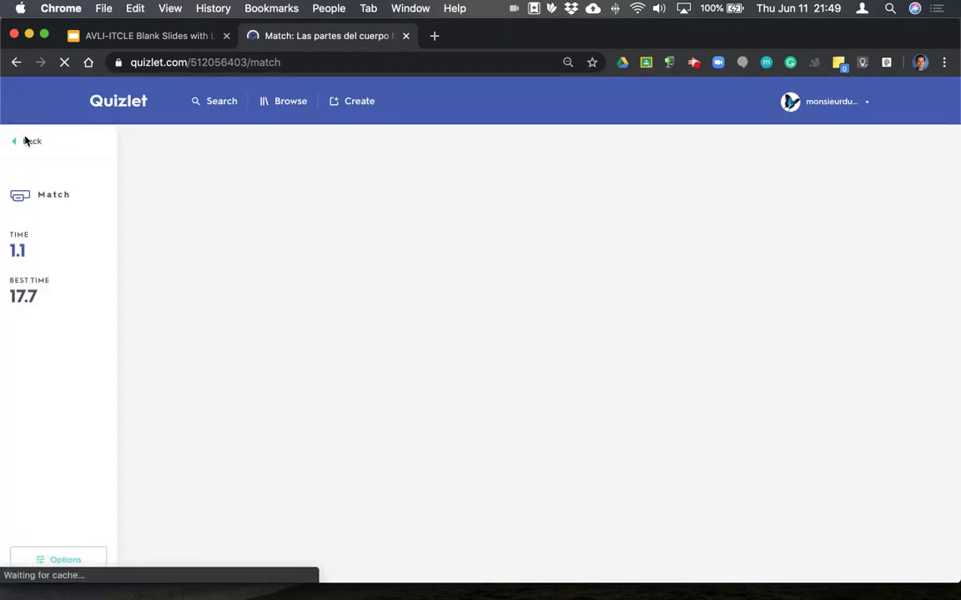
{"action": "left_click", "coordinate": [25, 140]}
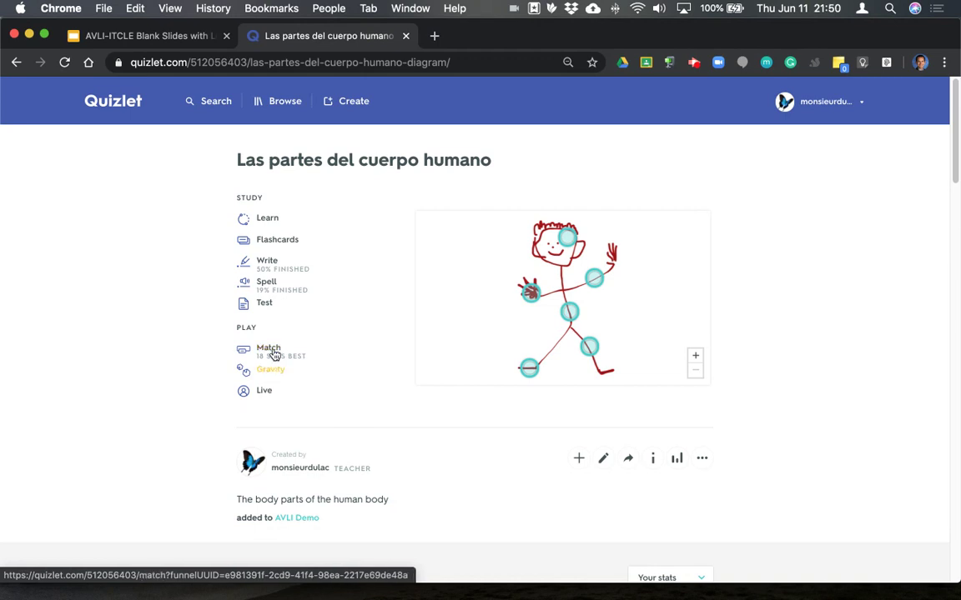
Open Match once more, start a round to view its terms, and leave it unplayed
{"action": "left_click", "coordinate": [273, 351]}
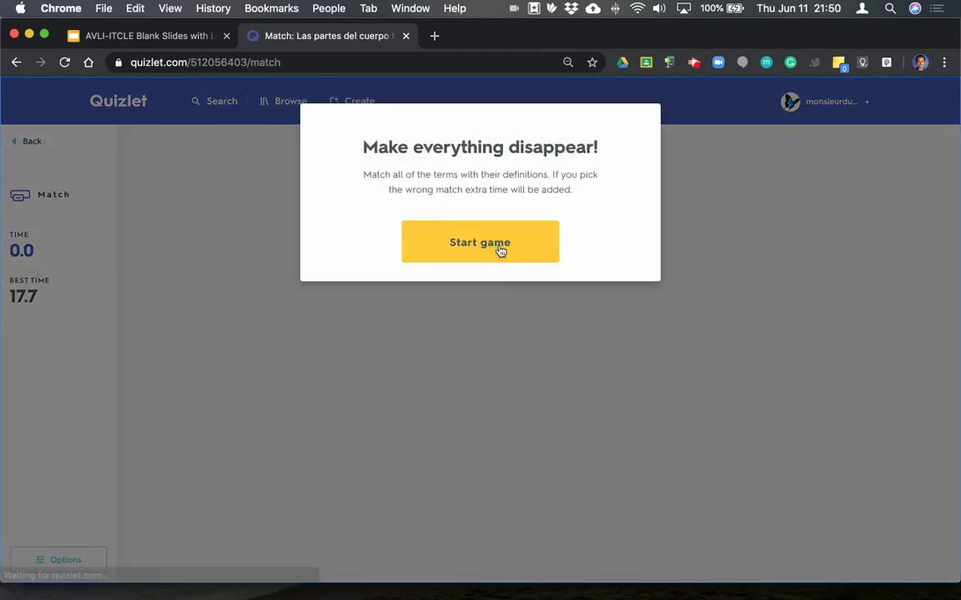
{"action": "left_click", "coordinate": [499, 248]}
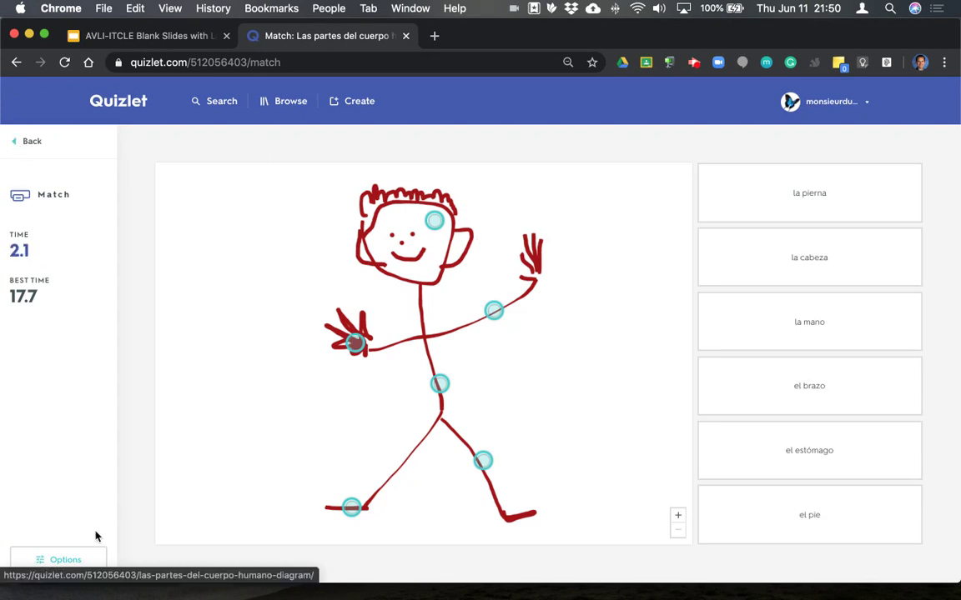
{"action": "left_click", "coordinate": [35, 140]}
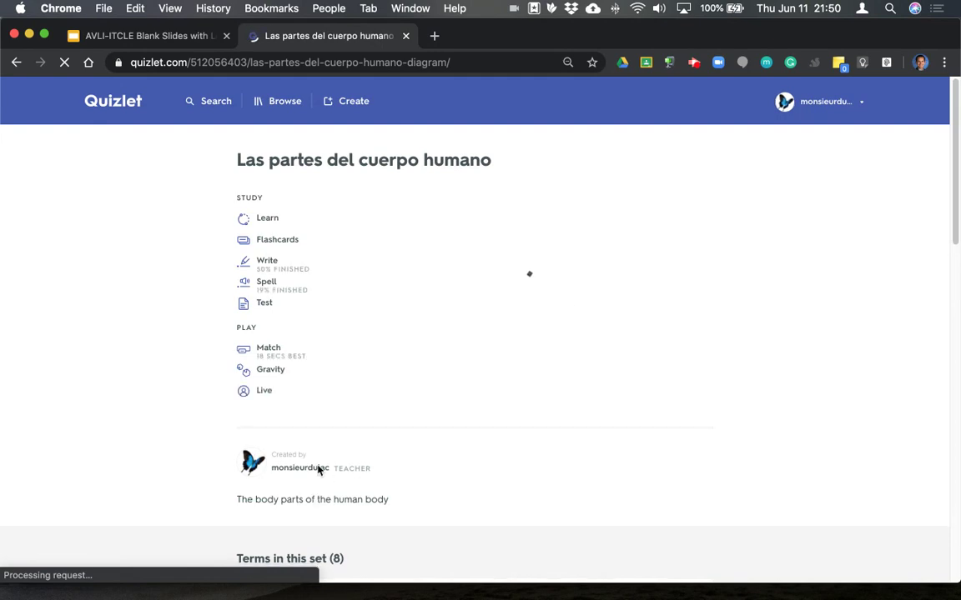
Open the set's Gravity game and start it with all terms, Medium difficulty and Spanish answers
{"action": "left_click", "coordinate": [271, 371]}
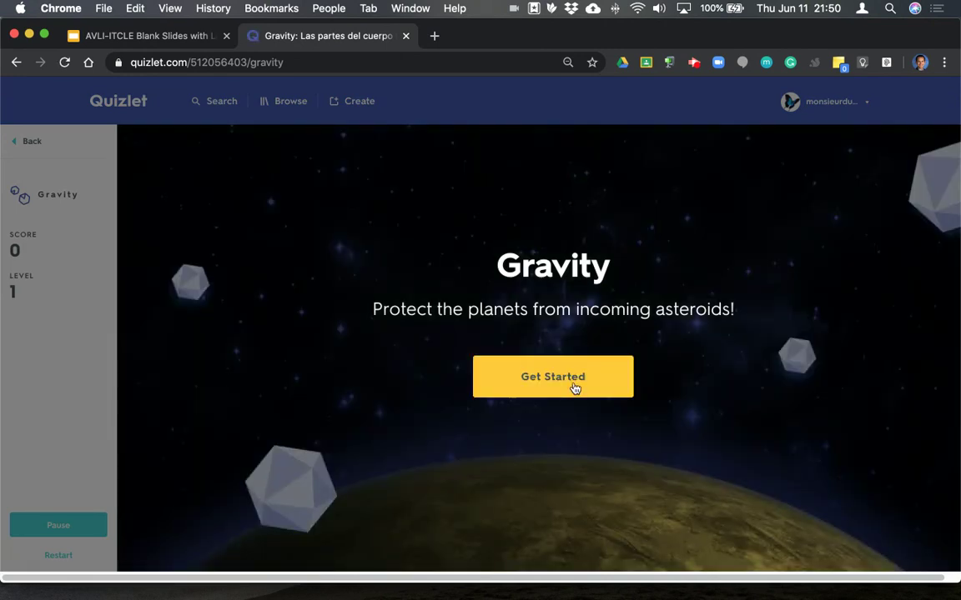
{"action": "left_click", "coordinate": [574, 389]}
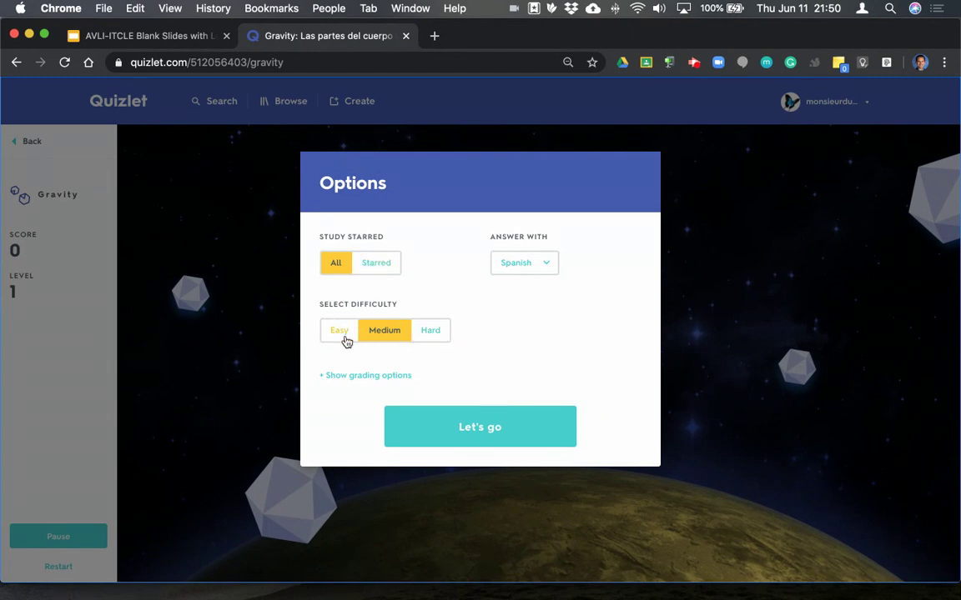
{"action": "left_click", "coordinate": [474, 439]}
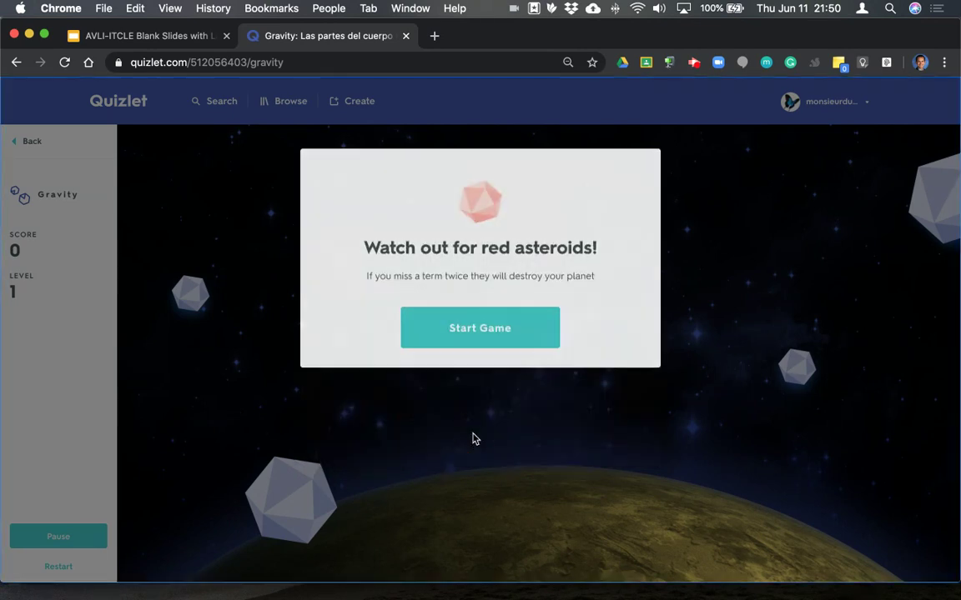
{"action": "left_click", "coordinate": [503, 337]}
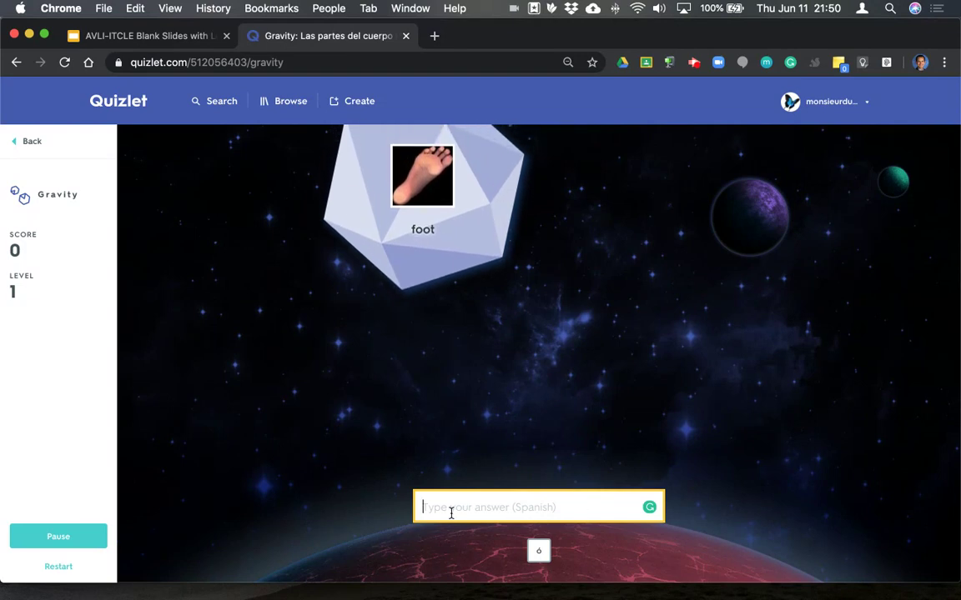
Answer foot with "el pie" and hair with "el pelo", and leave the paused Gravity game for the set page
{"action": "type", "text": "el pie"}
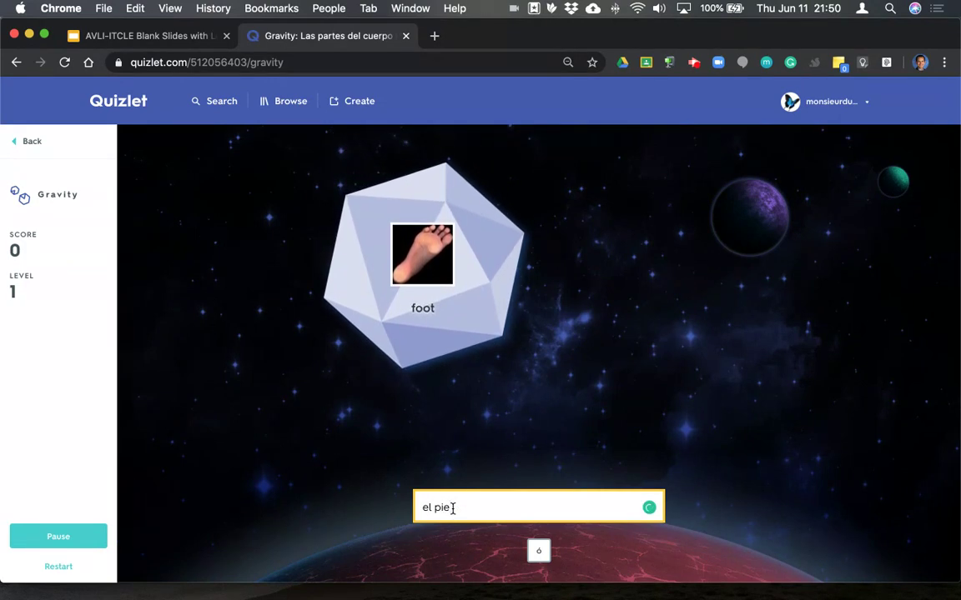
{"action": "key", "text": "Return"}
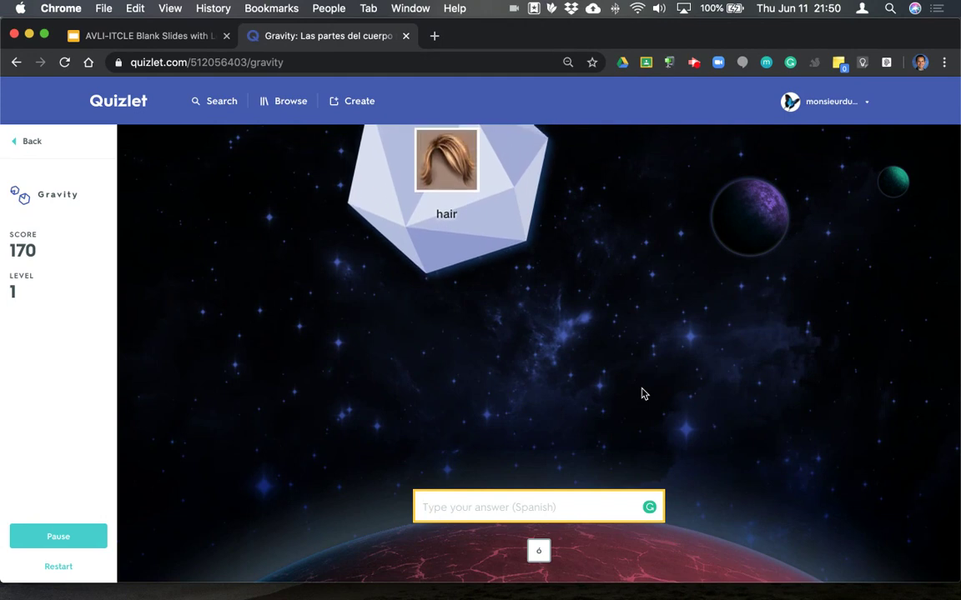
{"action": "type", "text": "el pelo"}
{"action": "key", "text": "Return"}
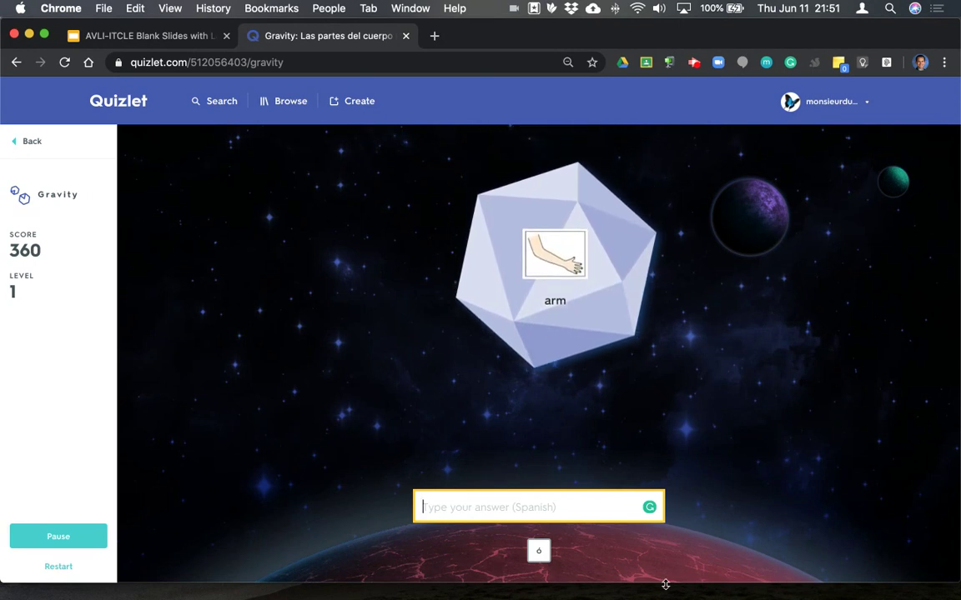
{"action": "left_click", "coordinate": [63, 537]}
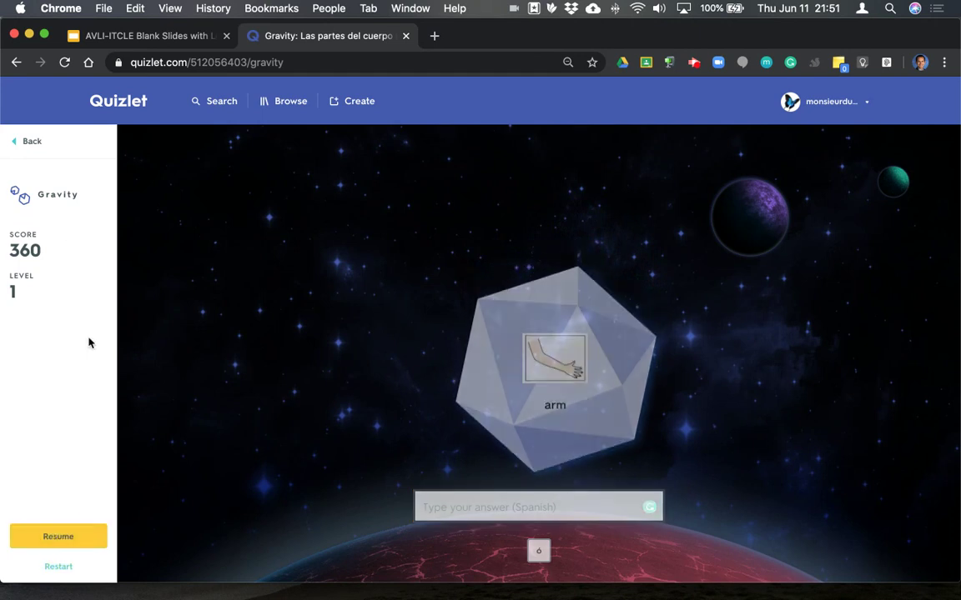
{"action": "left_click", "coordinate": [20, 144]}
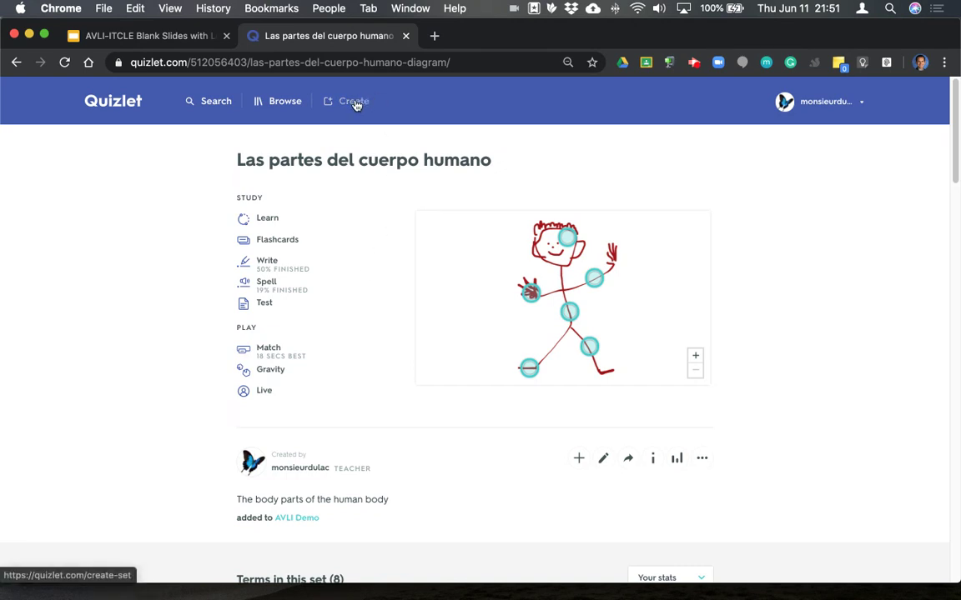
Browse Quizlet's science subjects and open the Biology topic page
{"action": "left_click", "coordinate": [280, 103]}
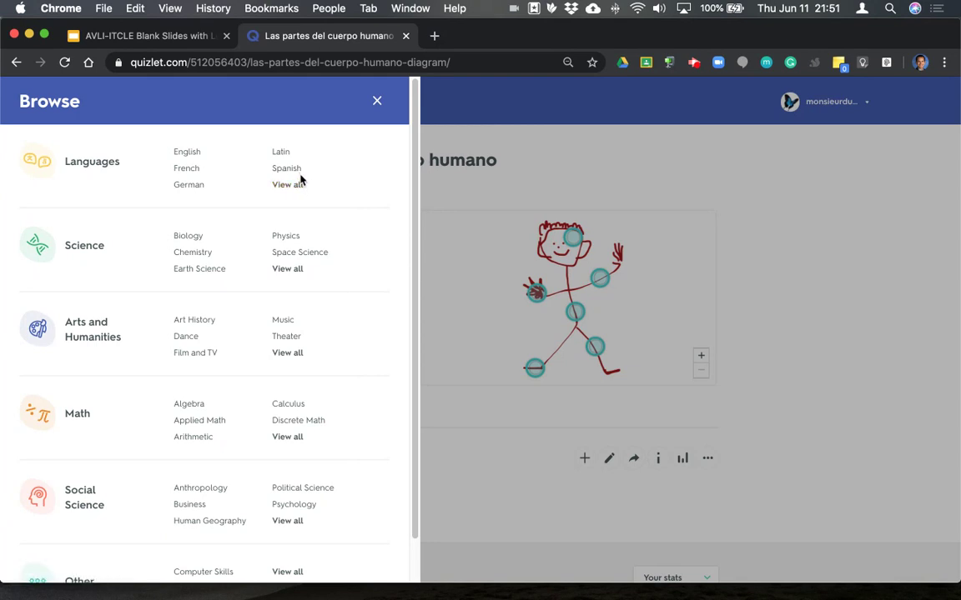
{"action": "left_click", "coordinate": [196, 238]}
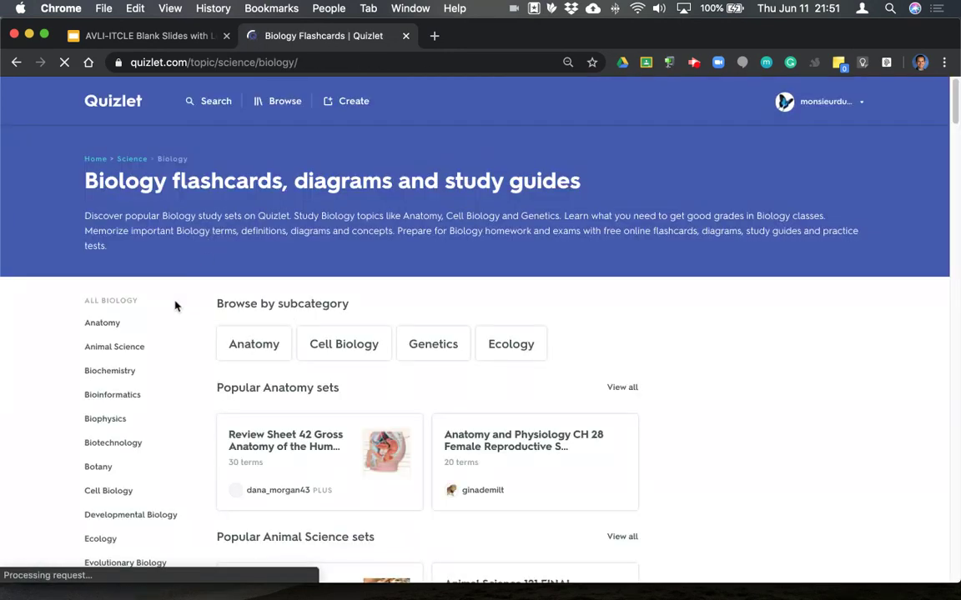
Open the Cell Biology topic and choose the diagram set "Cell Organelles Test"
{"action": "left_click", "coordinate": [117, 492]}
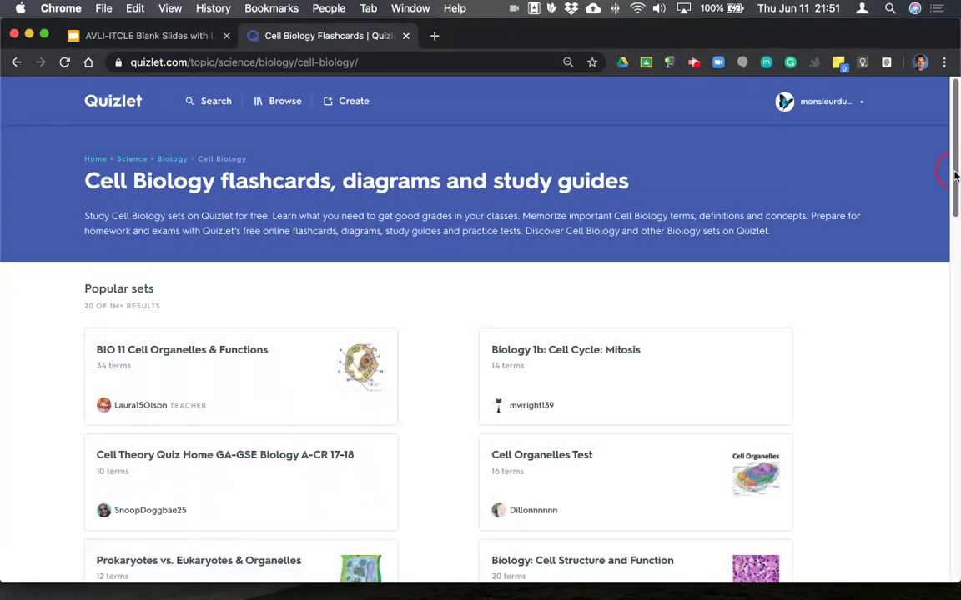
{"action": "left_click_drag", "start_coordinate": [957, 170], "coordinate": [958, 242]}
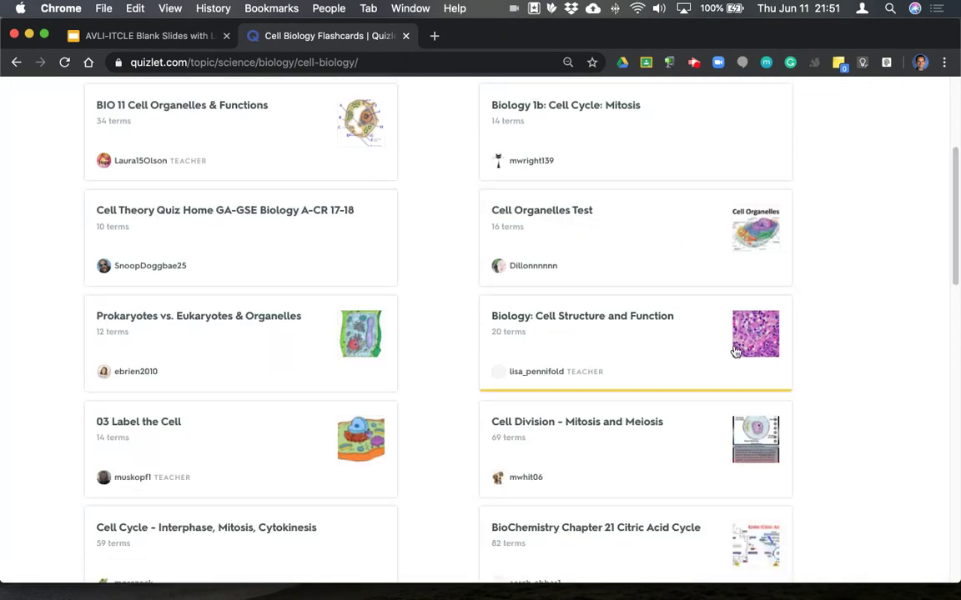
{"action": "left_click", "coordinate": [553, 210]}
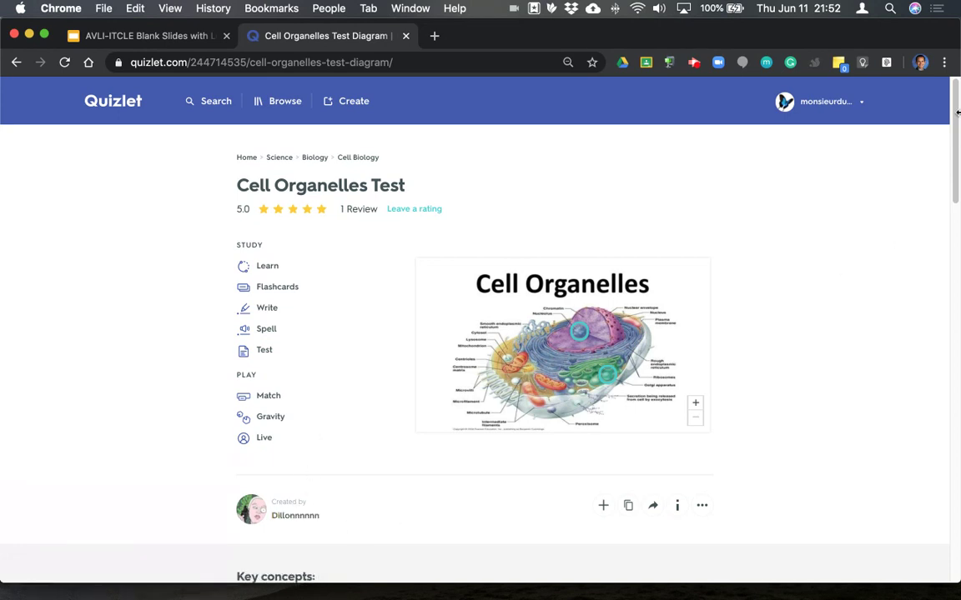
Add the Cell Organelles Test set to the AVLI Demo class
{"action": "mouse_move", "coordinate": [956, 119]}
{"action": "left_mouse_down"}
{"action": "mouse_move", "coordinate": [958, 407]}
{"action": "mouse_move", "coordinate": [958, 117]}
{"action": "left_mouse_up"}
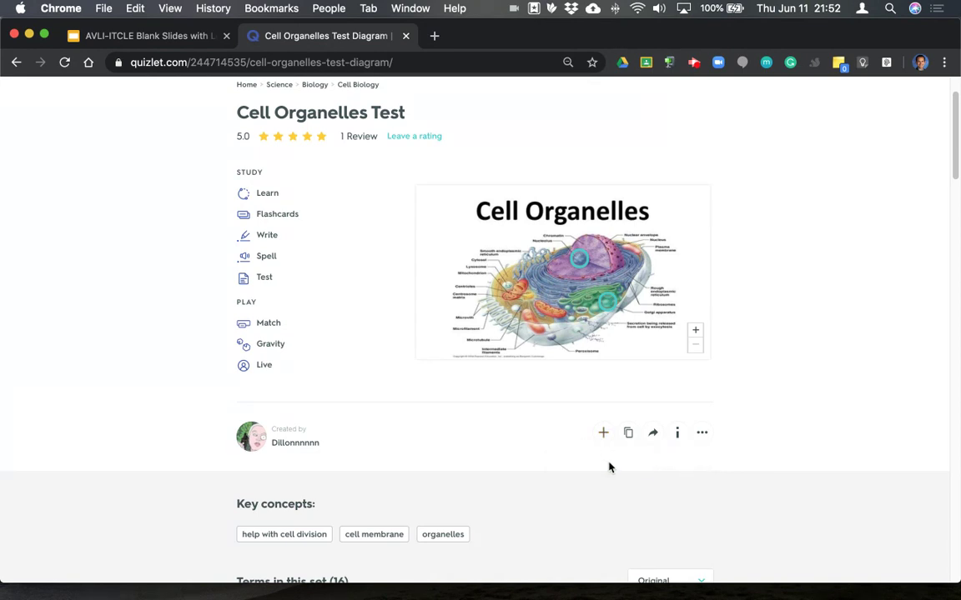
{"action": "left_click", "coordinate": [606, 435]}
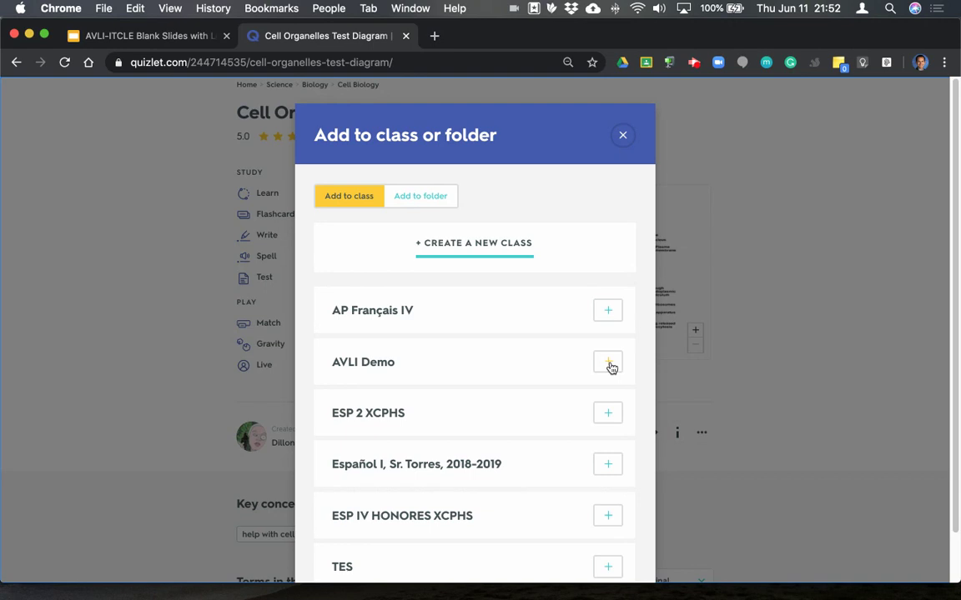
{"action": "left_click", "coordinate": [428, 197]}
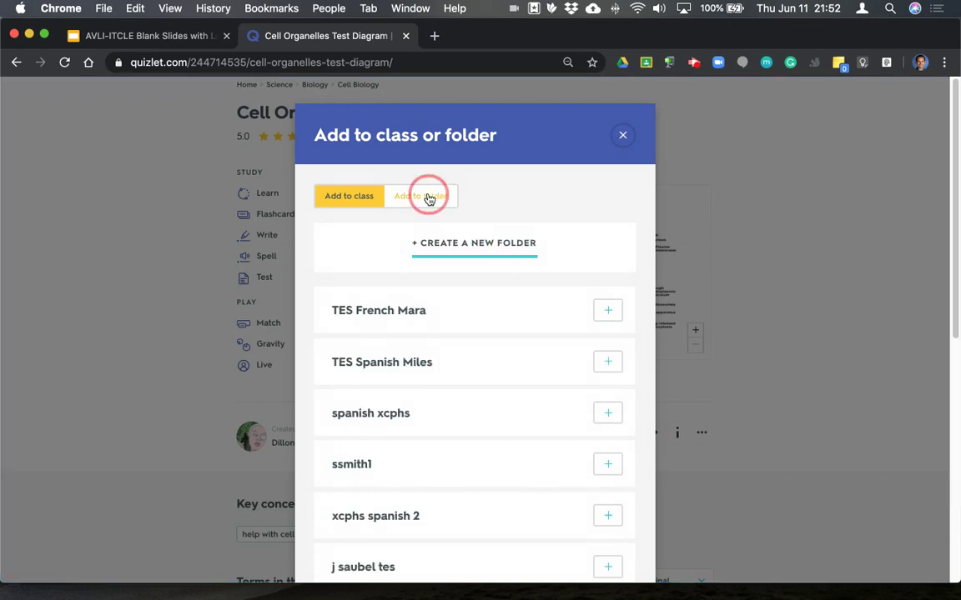
{"action": "left_click", "coordinate": [347, 196]}
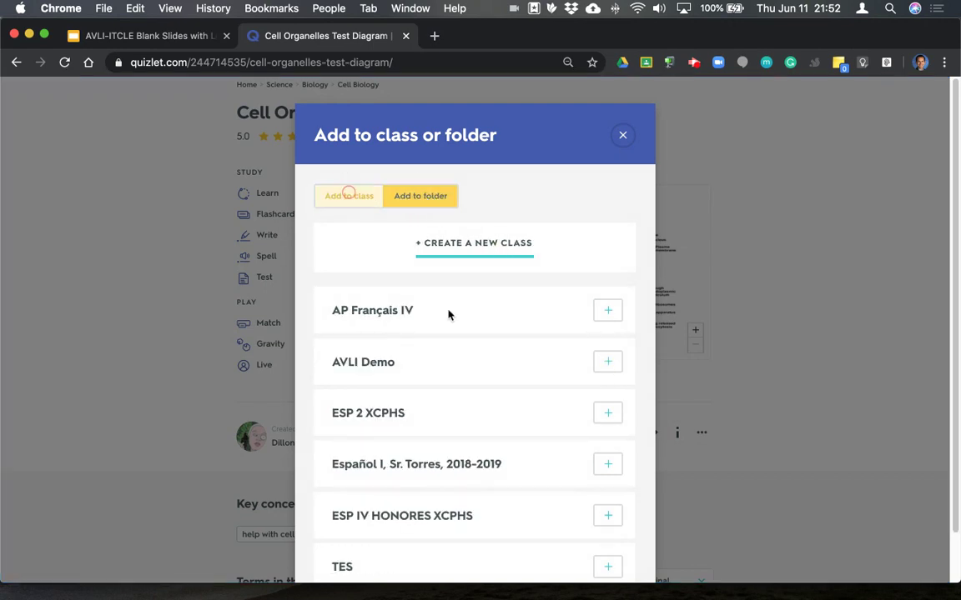
{"action": "left_click", "coordinate": [606, 366]}
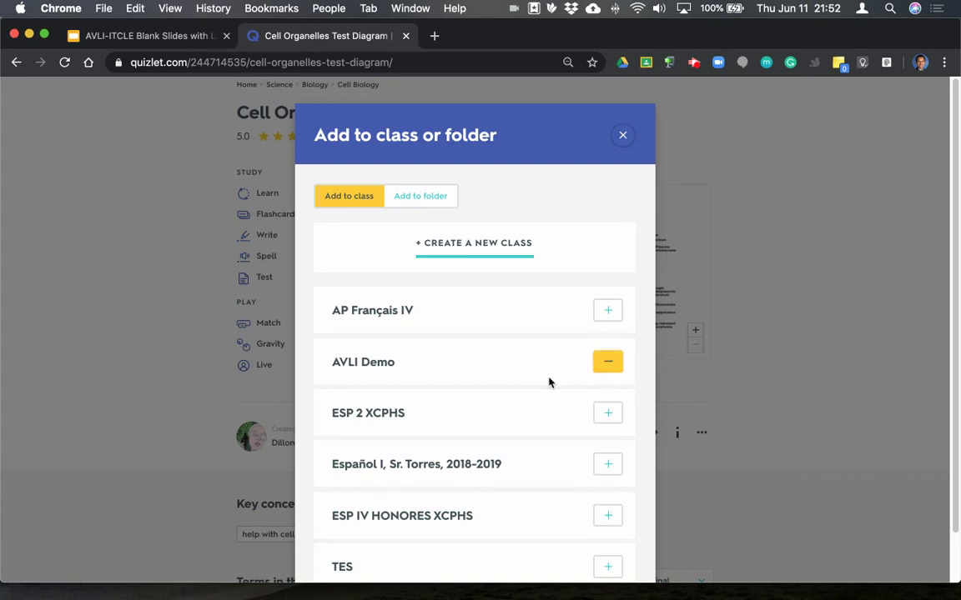
{"action": "left_click", "coordinate": [622, 138]}
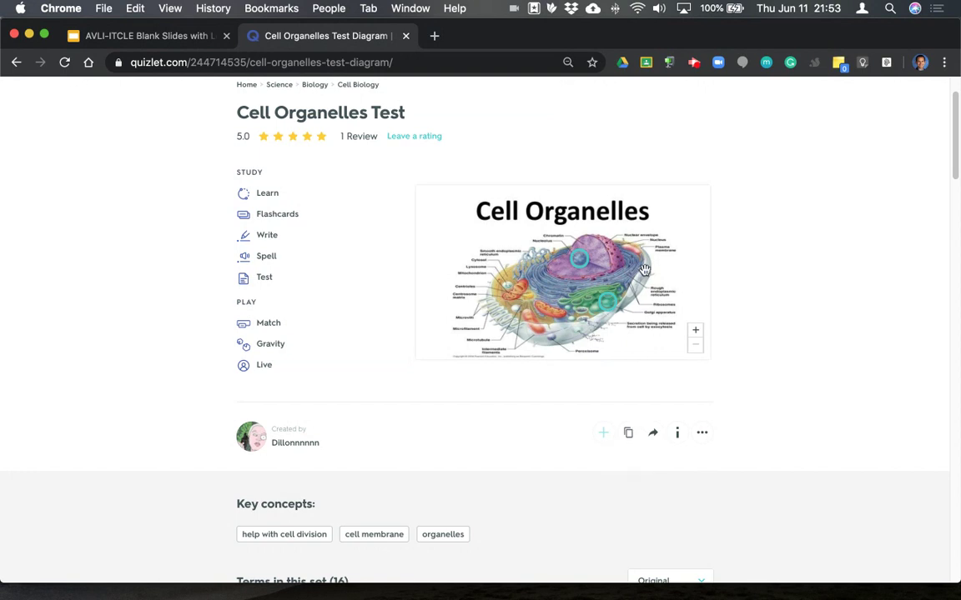
Make a customized copy of the set and create it with the title "Cell Organelles Test 2"
{"action": "mouse_move", "coordinate": [610, 309]}
{"action": "left_click_drag", "start_coordinate": [956, 149], "coordinate": [932, 135]}
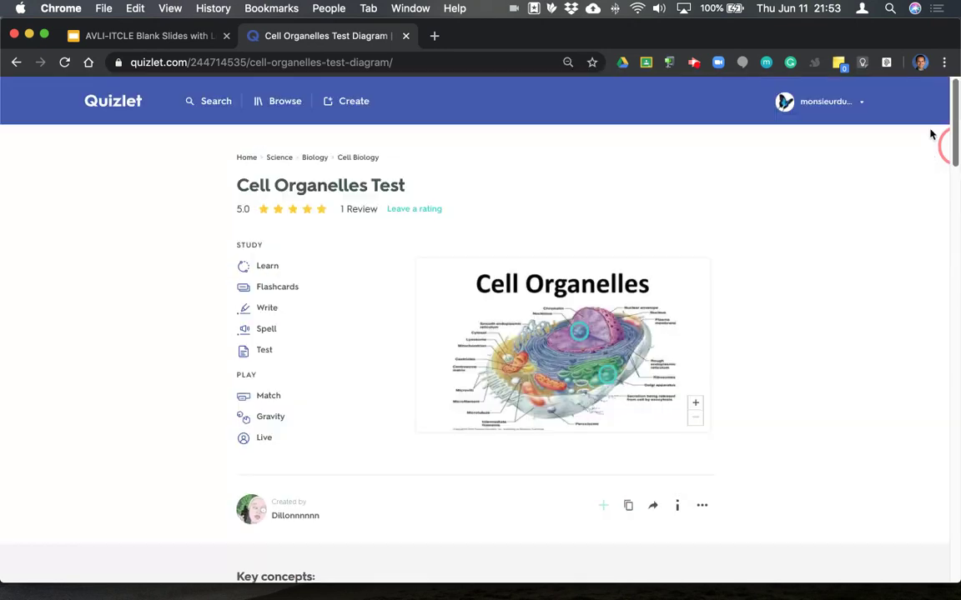
{"action": "left_click", "coordinate": [627, 507]}
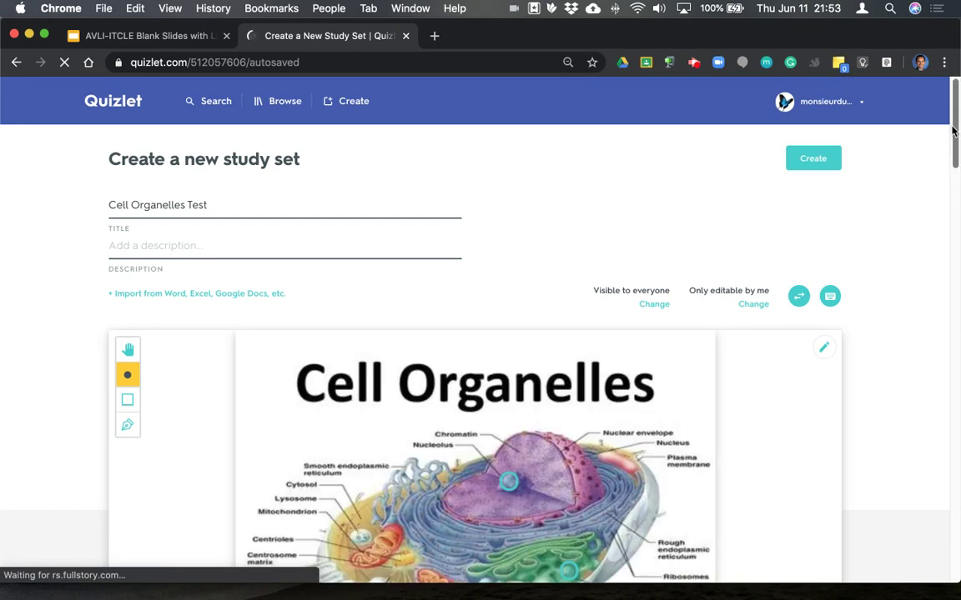
{"action": "left_click_drag", "start_coordinate": [956, 127], "coordinate": [955, 171]}
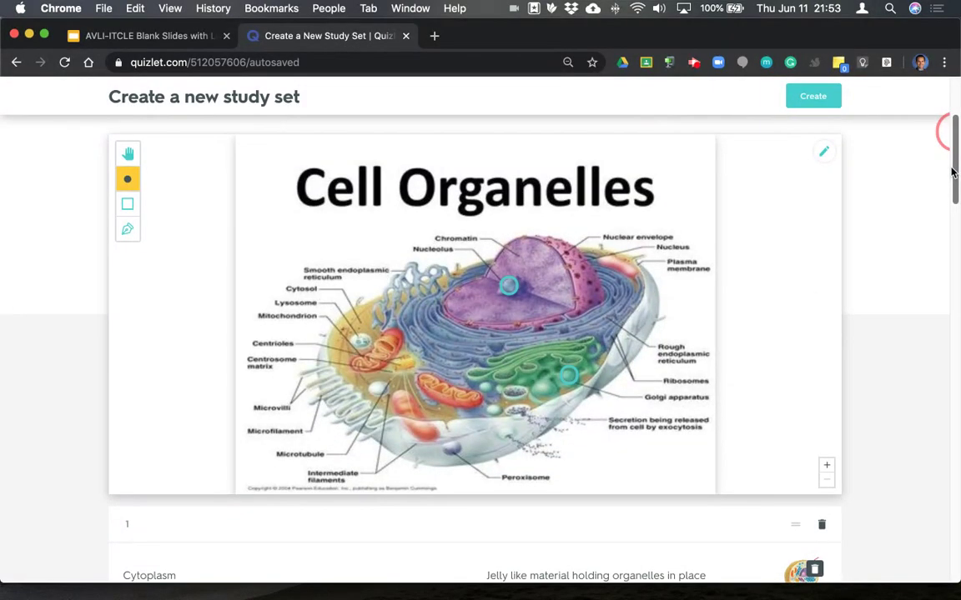
{"action": "left_click_drag", "start_coordinate": [952, 171], "coordinate": [959, 127]}
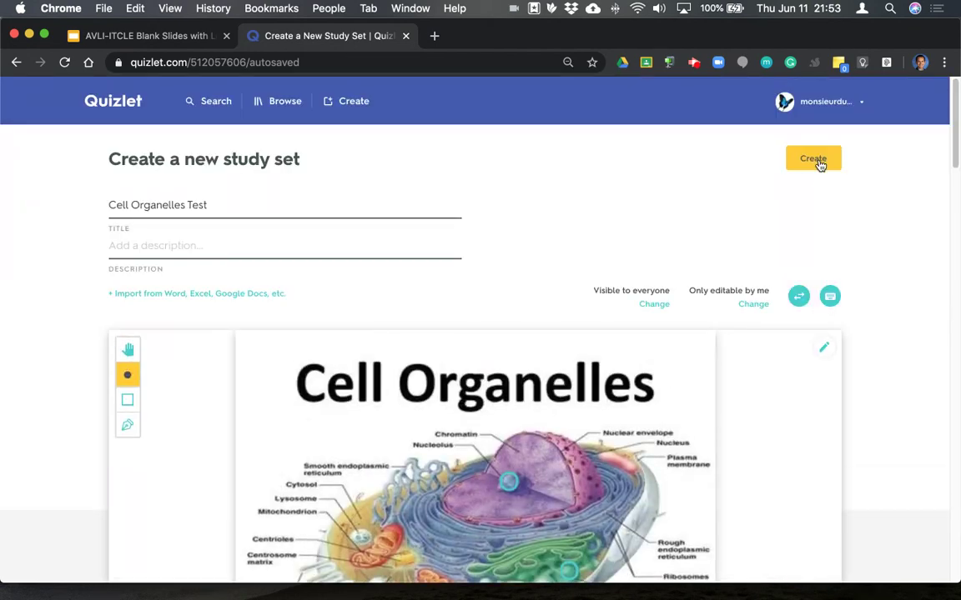
{"action": "left_click", "coordinate": [268, 205]}
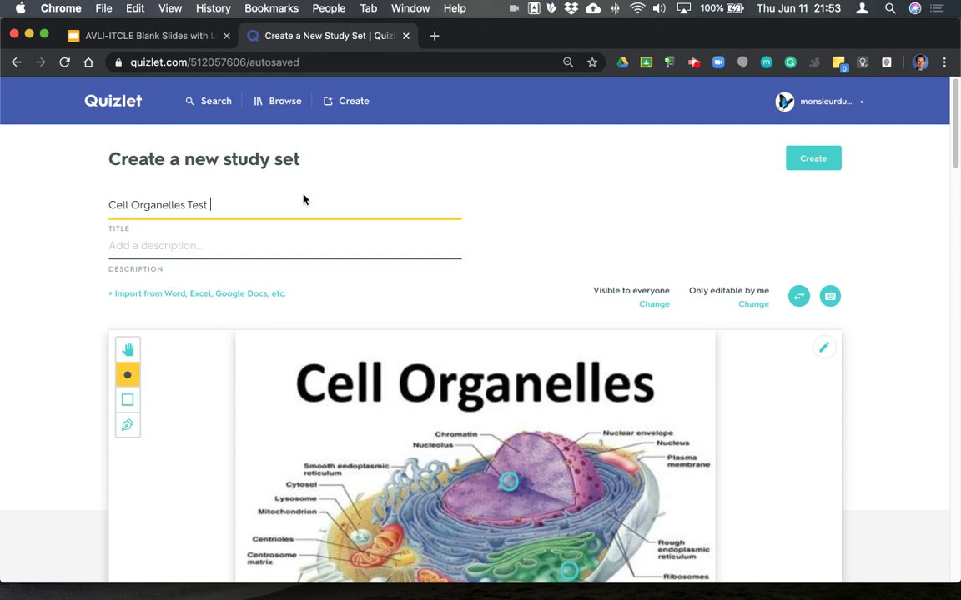
{"action": "type", "text": "2"}
{"action": "left_click", "coordinate": [803, 161]}
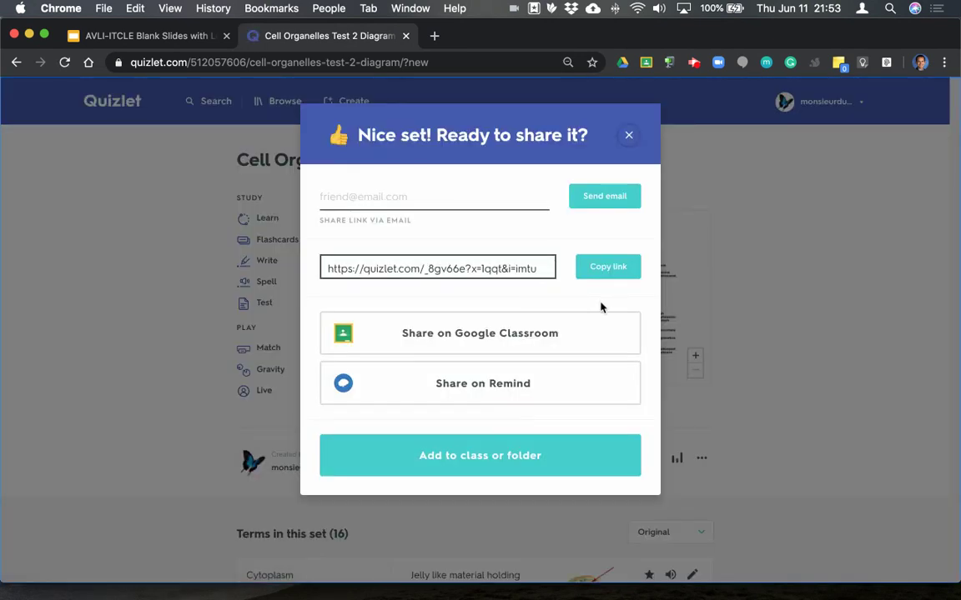
Copy the new set's share link and add the set to the AVLI Demo class
{"action": "left_click", "coordinate": [607, 267]}
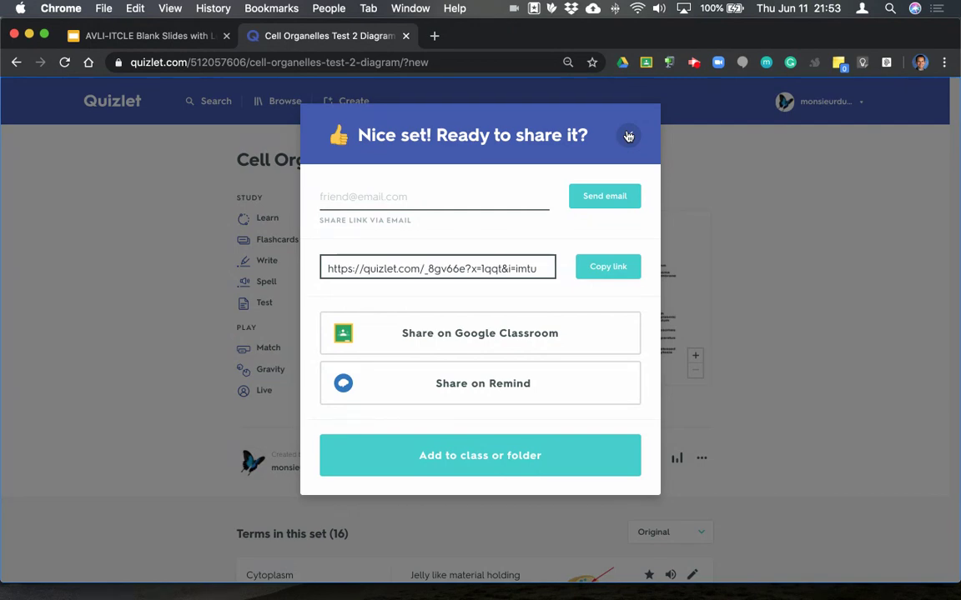
{"action": "left_click", "coordinate": [509, 470]}
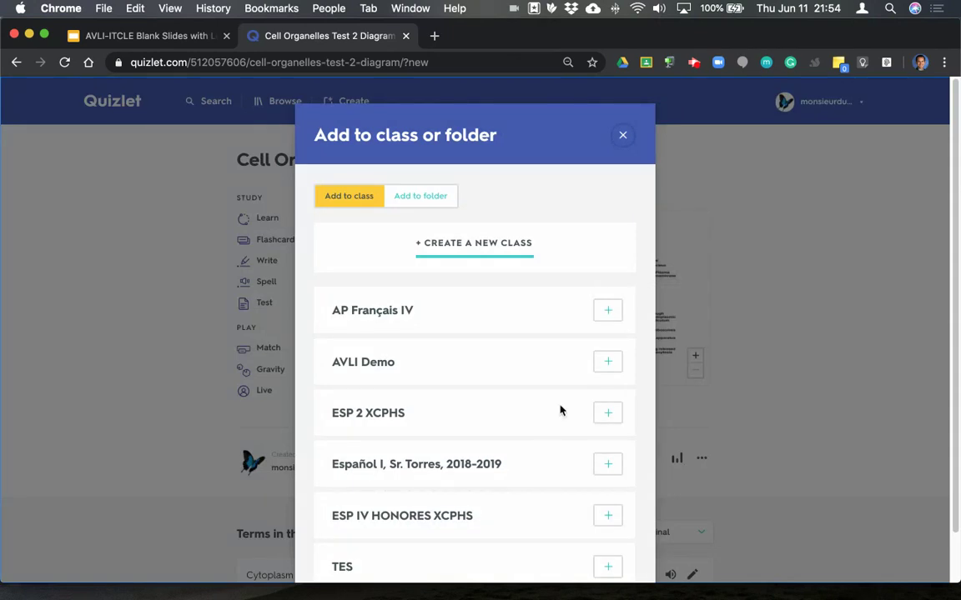
{"action": "left_click", "coordinate": [612, 362]}
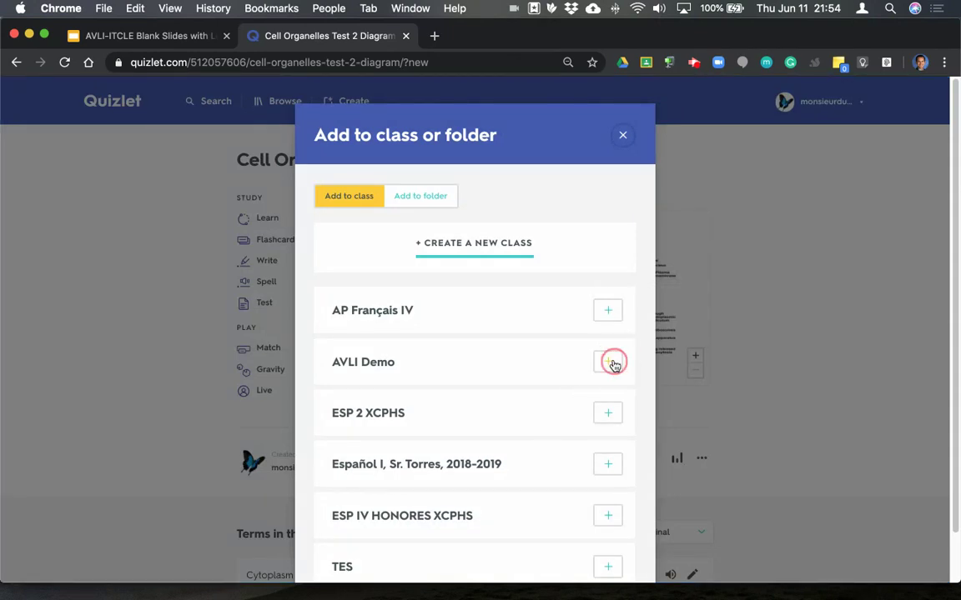
{"action": "left_click", "coordinate": [623, 138]}
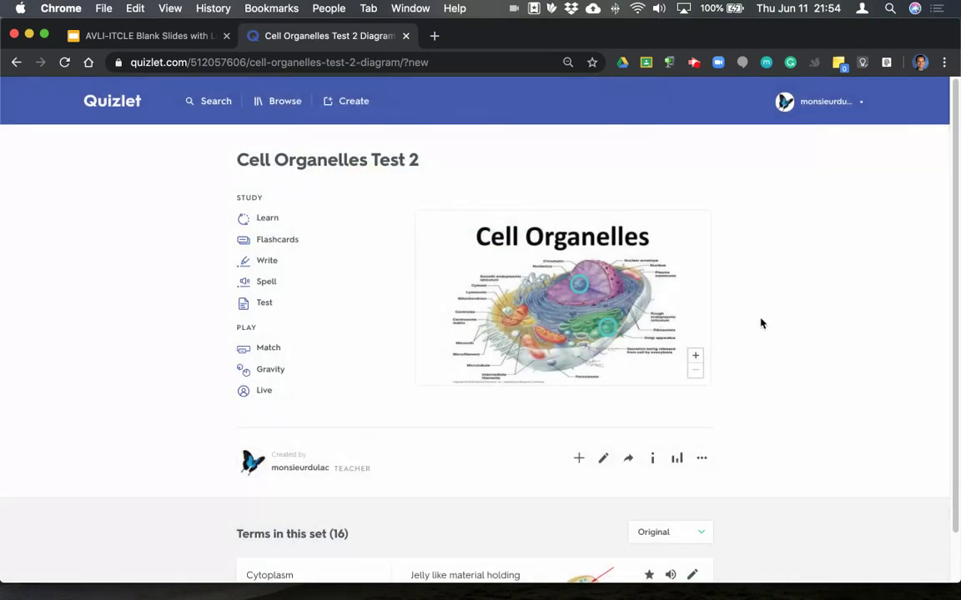
View the embed code options for Cell Organelles Test 2, switch the study mode from Match to Learn, and close the dialog
{"action": "left_click", "coordinate": [703, 458]}
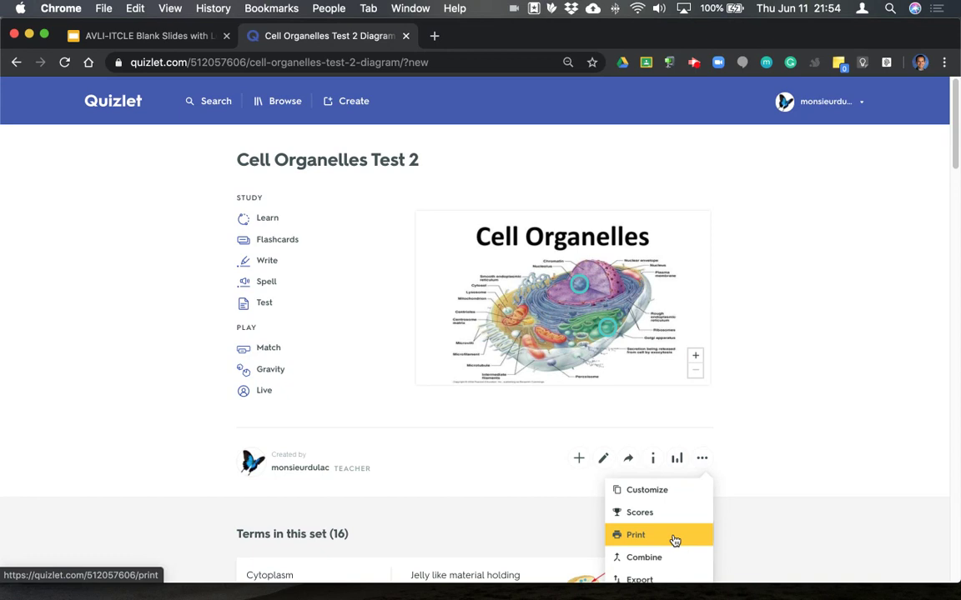
{"action": "left_click", "coordinate": [765, 341]}
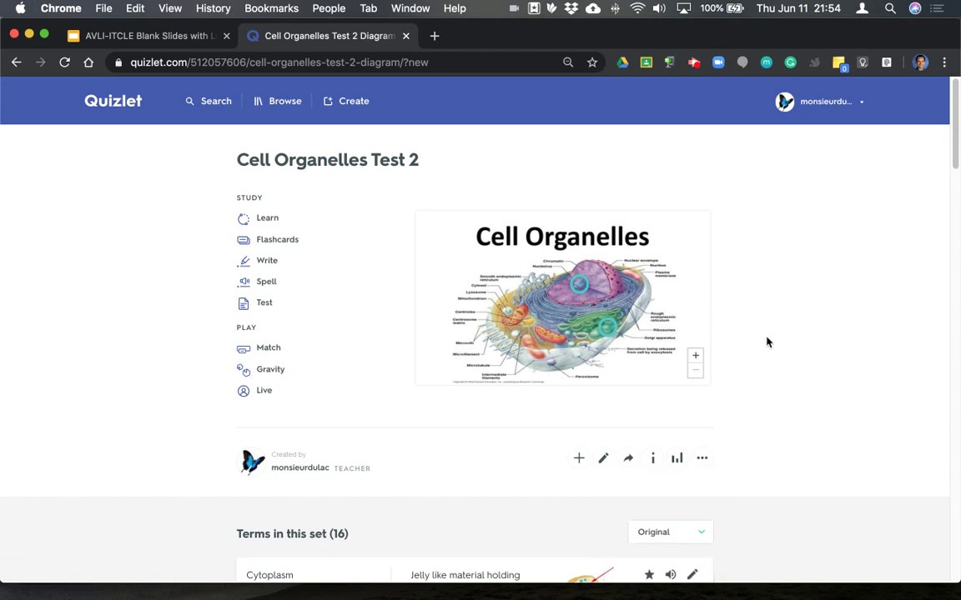
{"action": "scroll", "coordinate": [767, 341], "scroll_direction": "down", "scroll_amount": 2}
{"action": "left_click", "coordinate": [705, 384]}
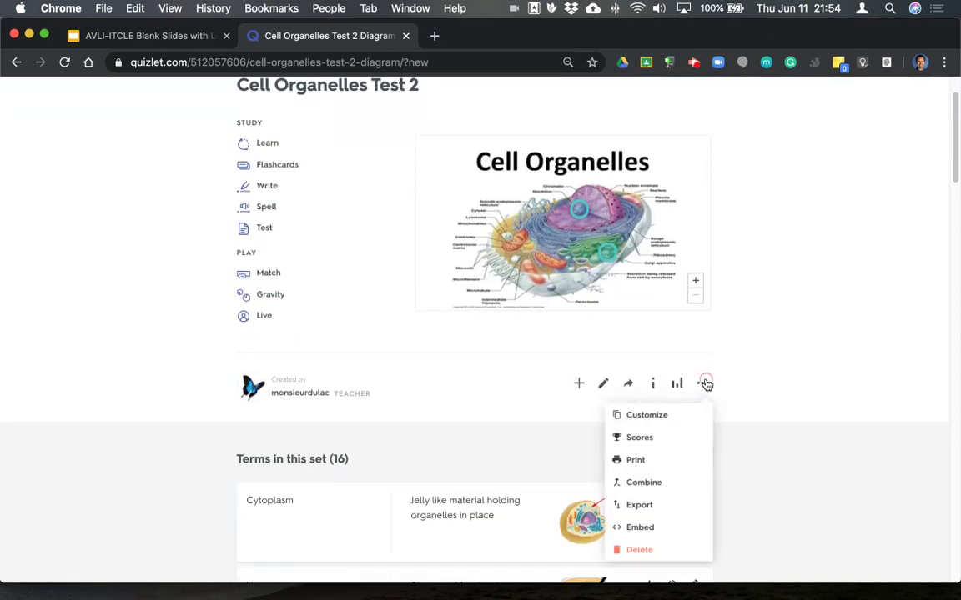
{"action": "left_click", "coordinate": [667, 528]}
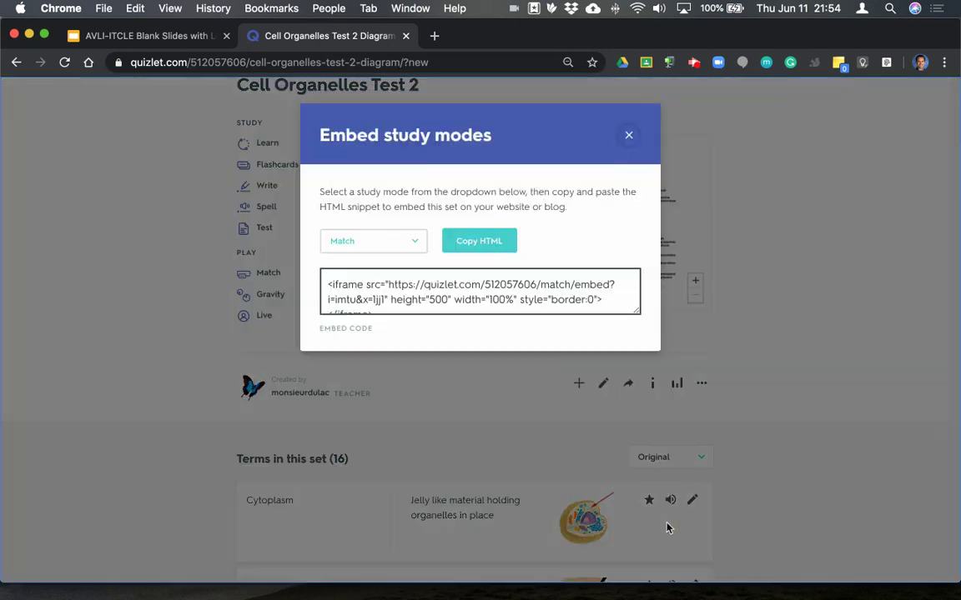
{"action": "left_click", "coordinate": [414, 243]}
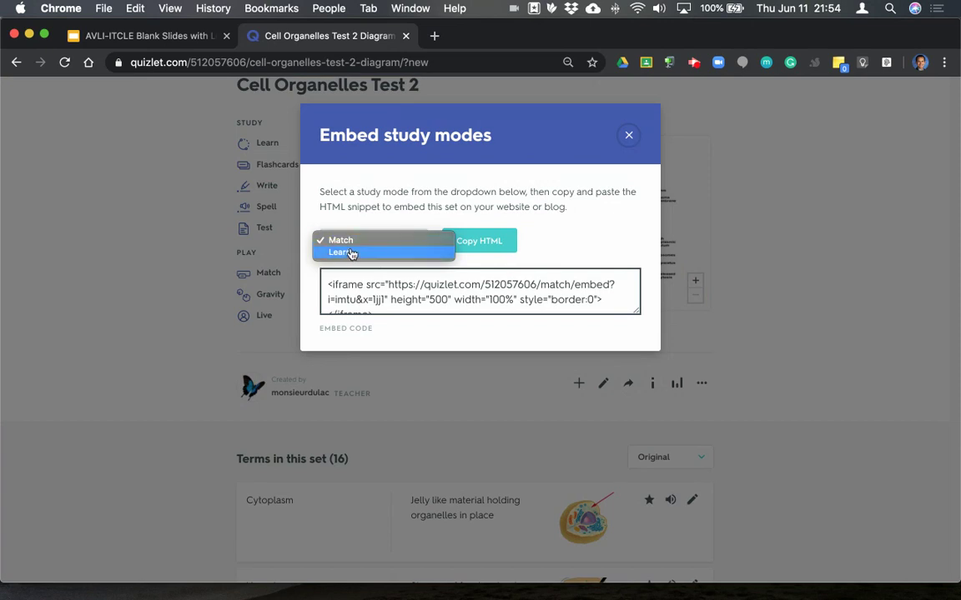
{"action": "left_click", "coordinate": [578, 188]}
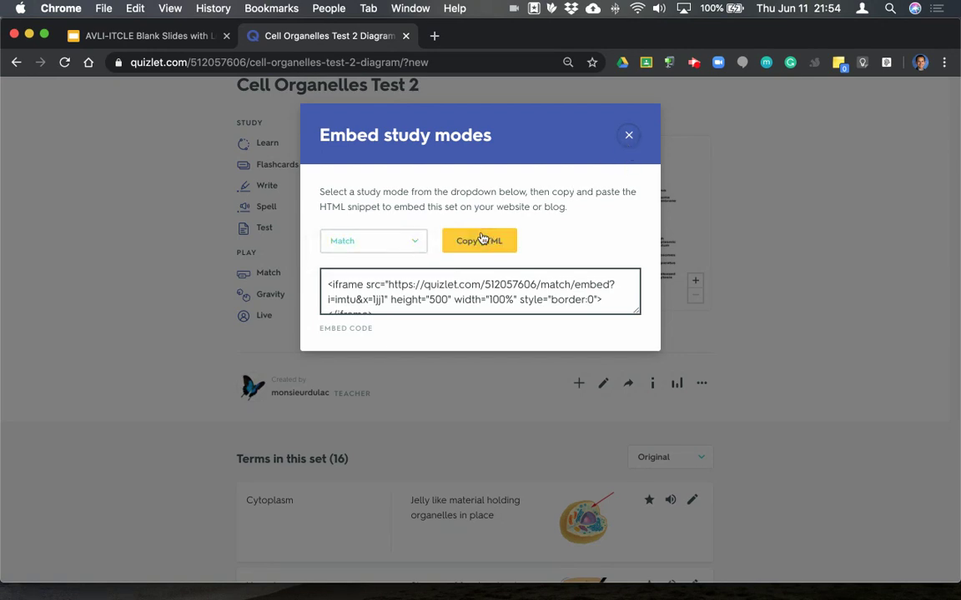
{"action": "left_click", "coordinate": [396, 245]}
{"action": "left_click", "coordinate": [392, 252]}
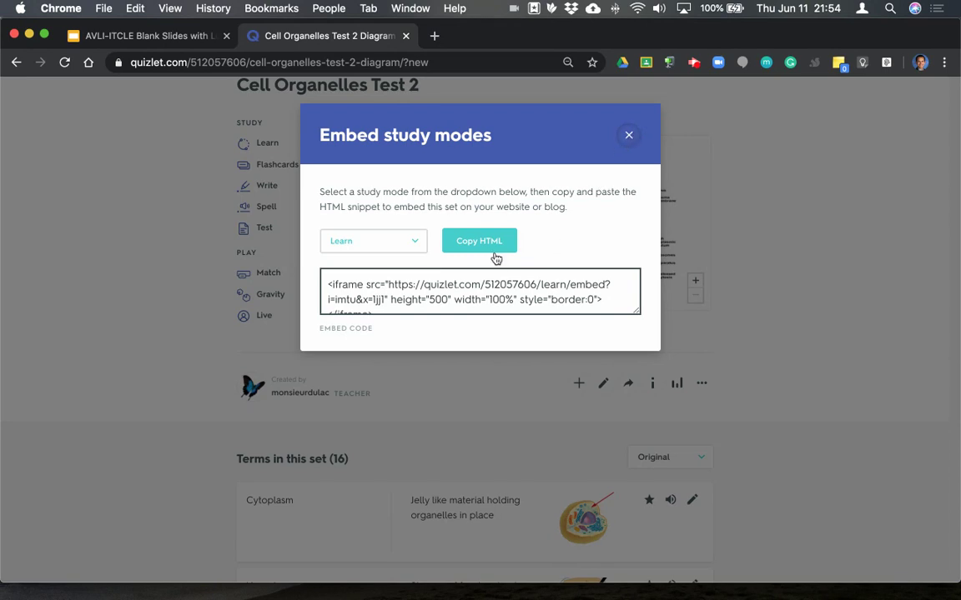
{"action": "left_click", "coordinate": [630, 137]}
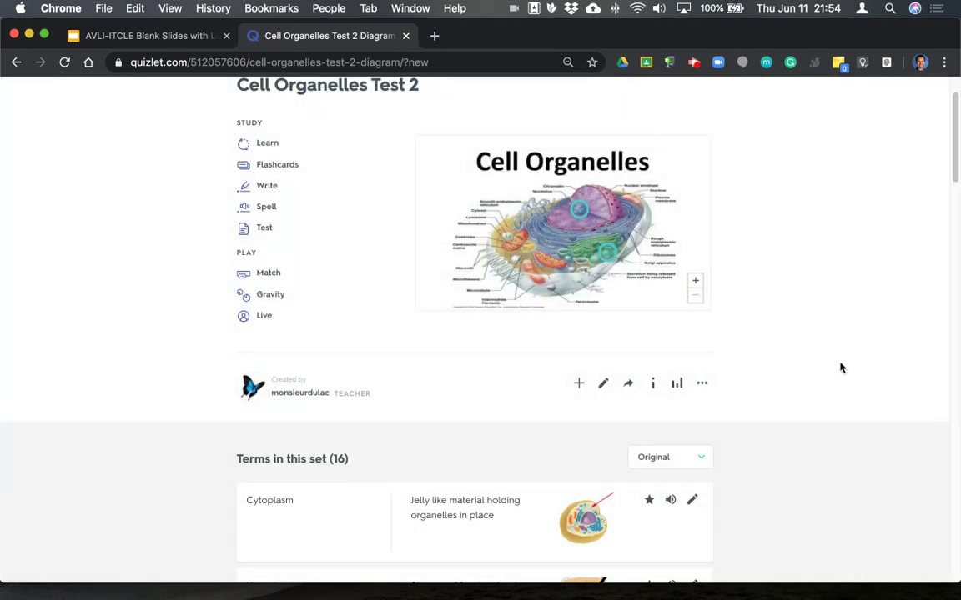
{"action": "left_click", "coordinate": [703, 384]}
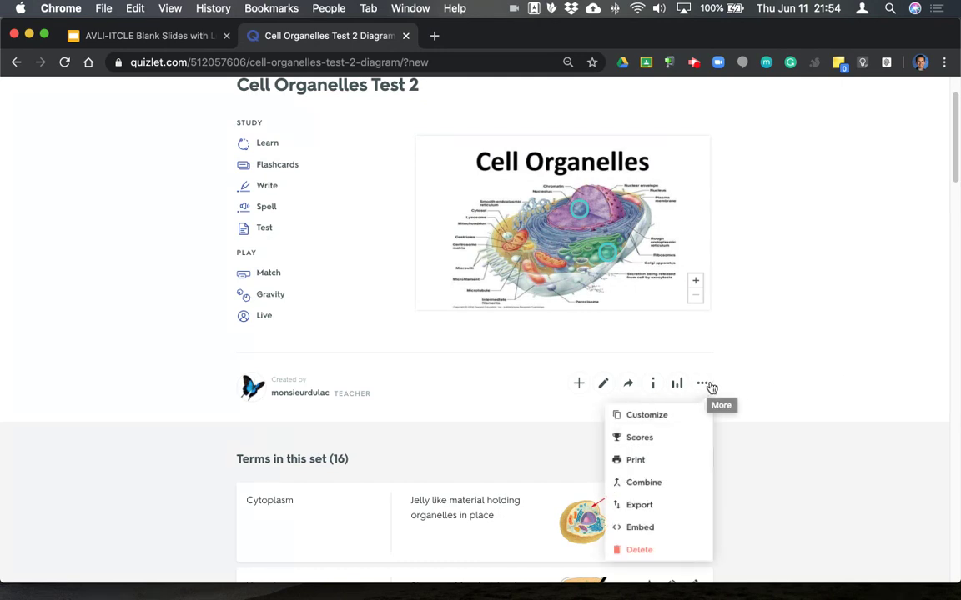
{"action": "left_click", "coordinate": [755, 294]}
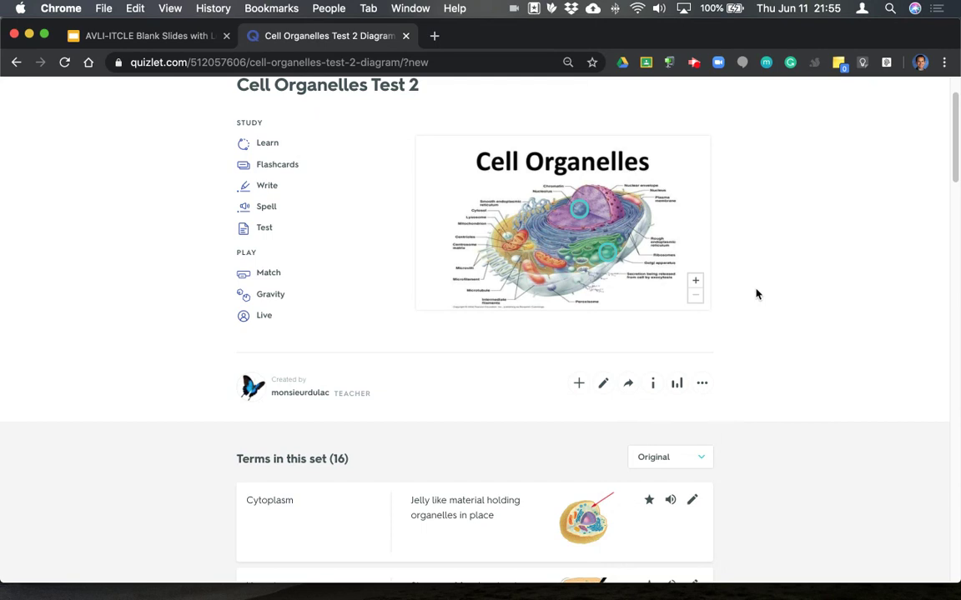
{"action": "left_click", "coordinate": [703, 386]}
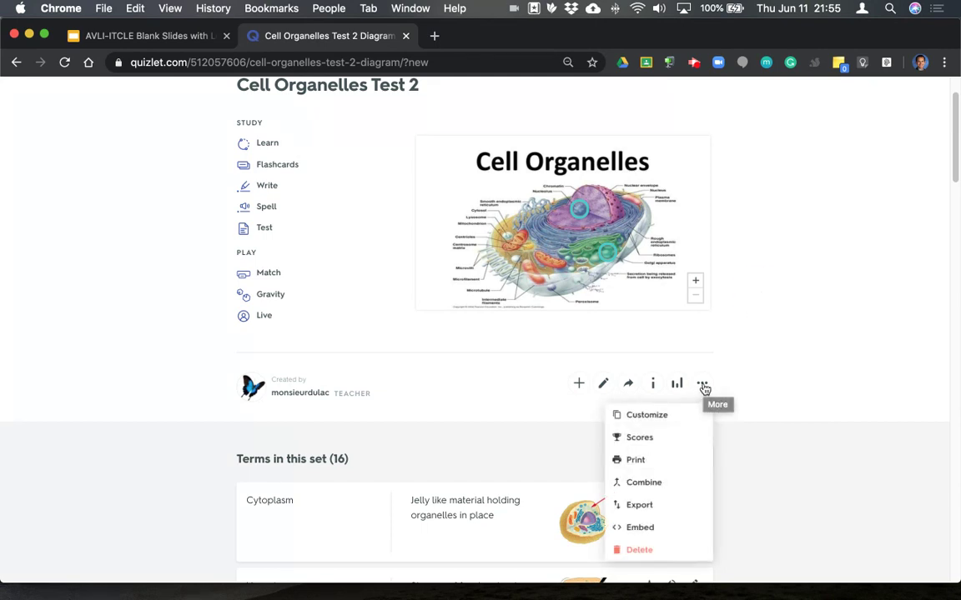
{"action": "left_click", "coordinate": [776, 468]}
{"action": "left_click_drag", "start_coordinate": [957, 152], "coordinate": [915, 124]}
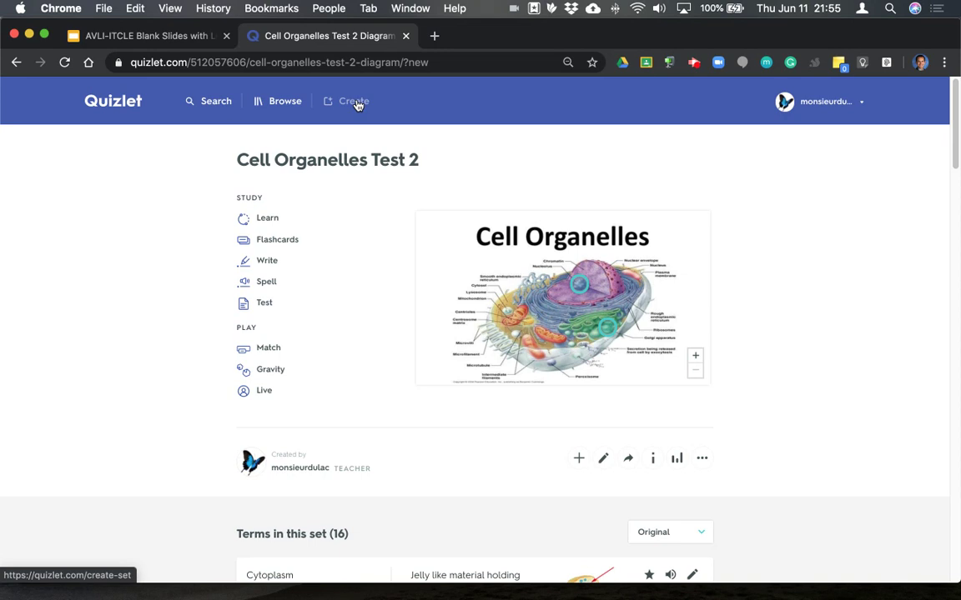
{"action": "left_click", "coordinate": [282, 104]}
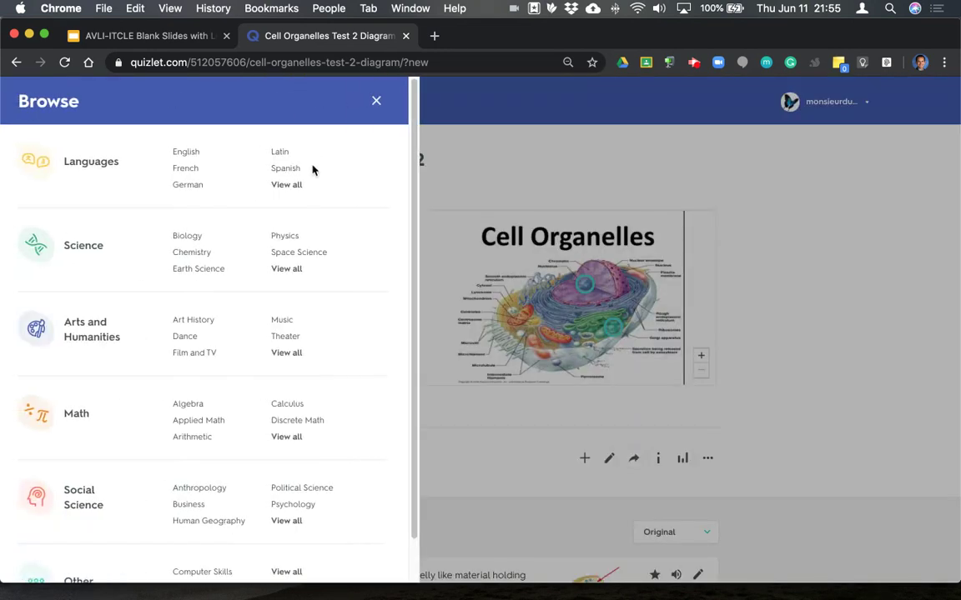
{"action": "left_click", "coordinate": [481, 115]}
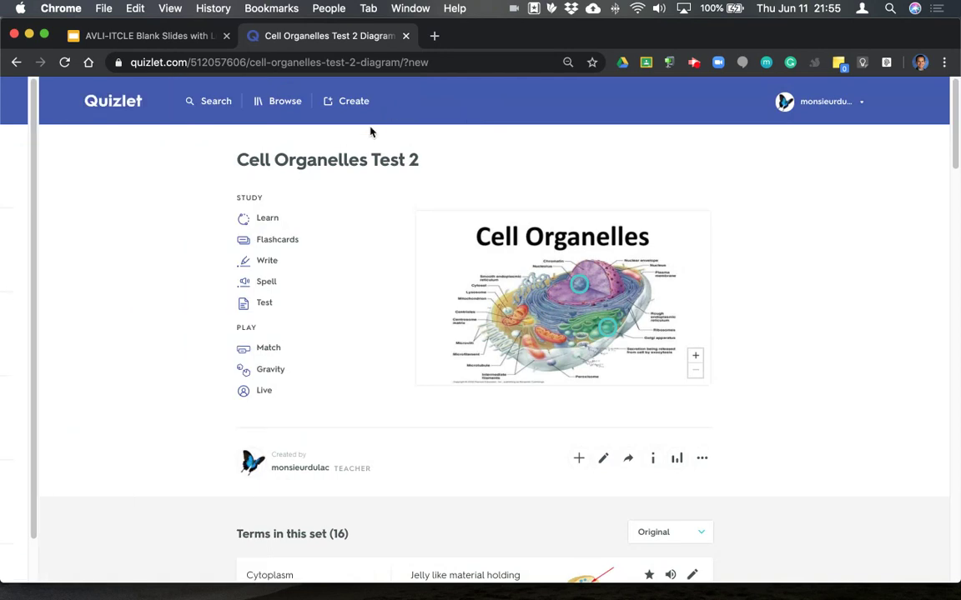
Search Quizlet for "literary terms"
{"action": "left_click", "coordinate": [219, 103]}
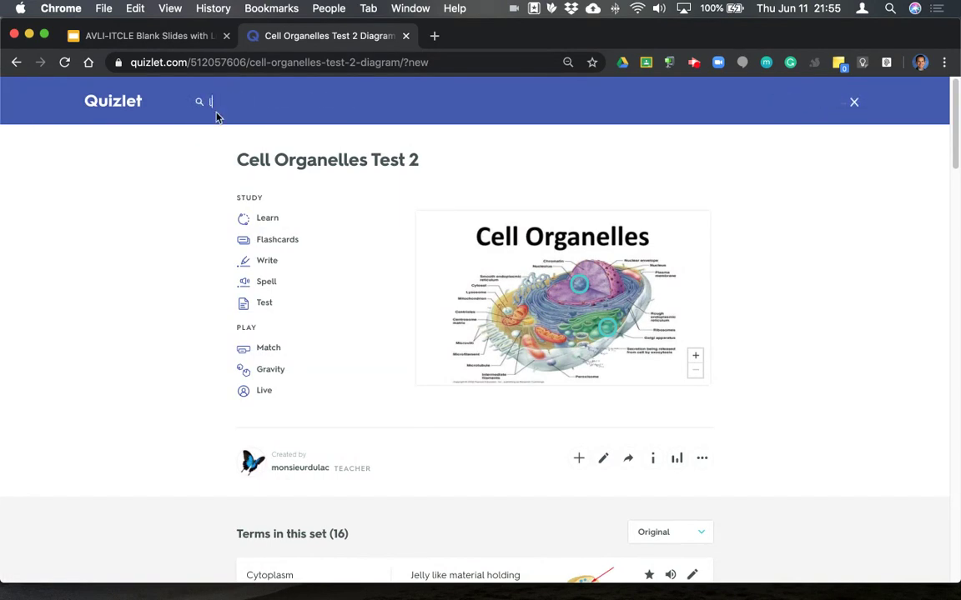
{"action": "type", "text": "literary terms"}
{"action": "key", "text": "Return"}
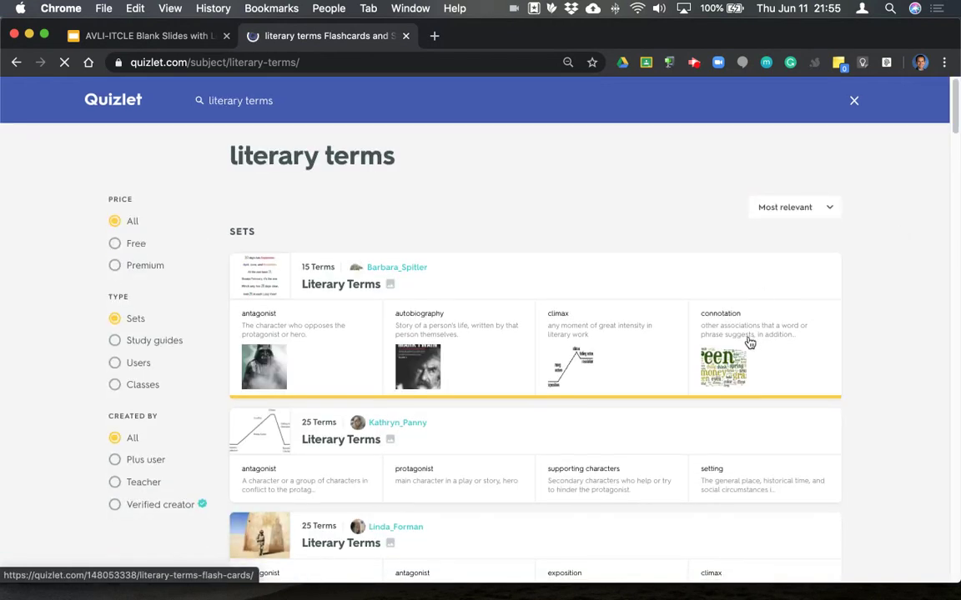
Browse the literary terms results and open the 31-term "Literary Terms" set that starts with Alliteration
{"action": "scroll", "coordinate": [755, 342], "scroll_direction": "down", "scroll_amount": 3}
{"action": "scroll", "coordinate": [752, 340], "scroll_direction": "down", "scroll_amount": 6}
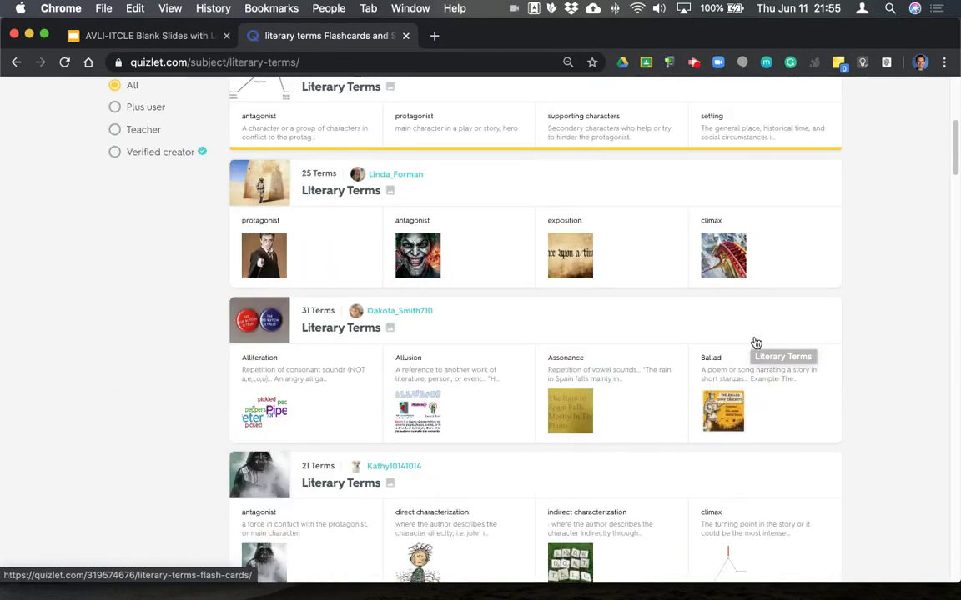
{"action": "left_click", "coordinate": [496, 322]}
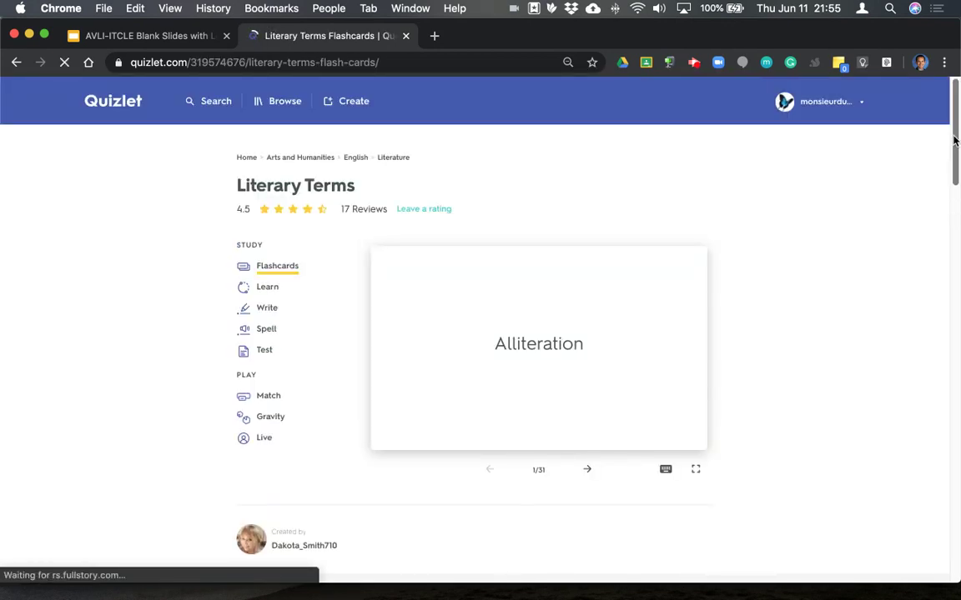
{"action": "left_click_drag", "start_coordinate": [957, 137], "coordinate": [956, 83]}
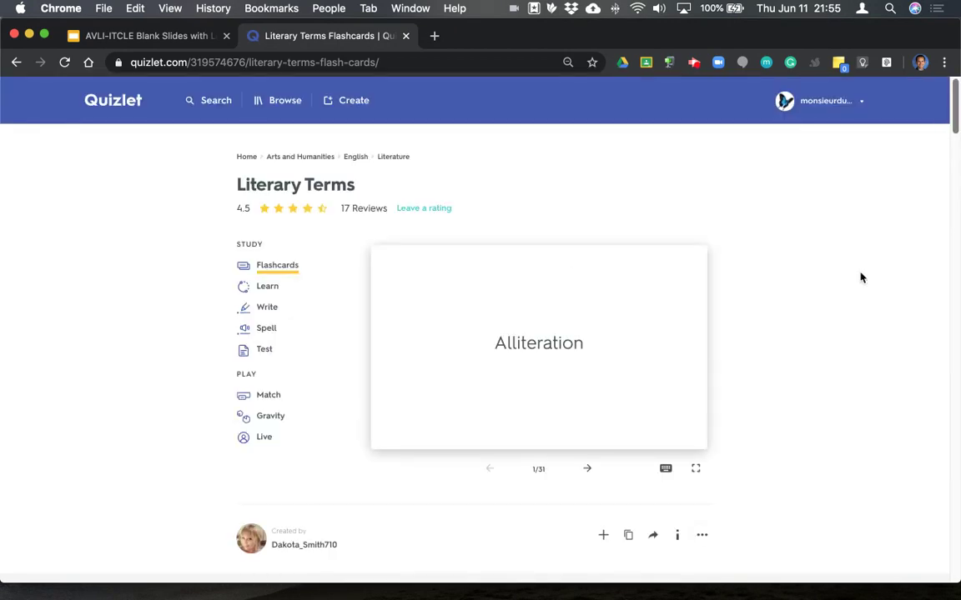
Add the Literary Terms set to the AVLI Demo class and close the dialog
{"action": "left_click", "coordinate": [606, 540]}
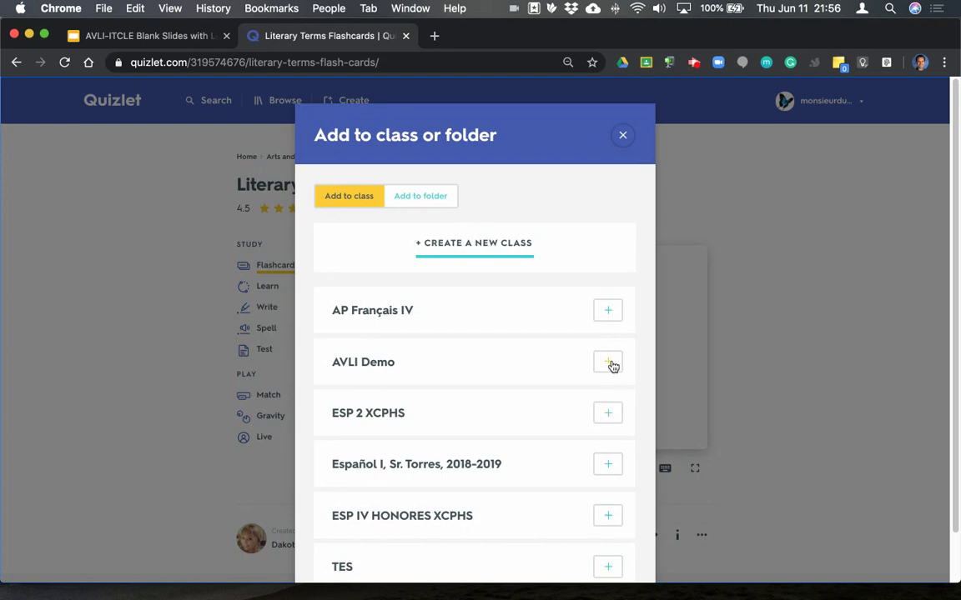
{"action": "left_click", "coordinate": [612, 365]}
{"action": "left_click", "coordinate": [623, 135]}
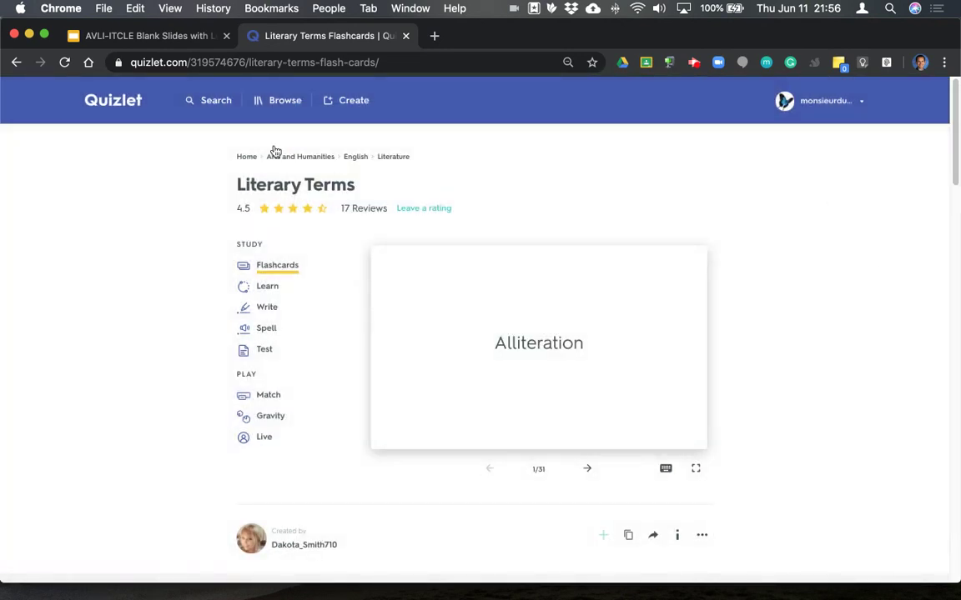
Return to the home page, open the AVLI Demo class and look through the list of sets it contains
{"action": "left_click", "coordinate": [92, 94]}
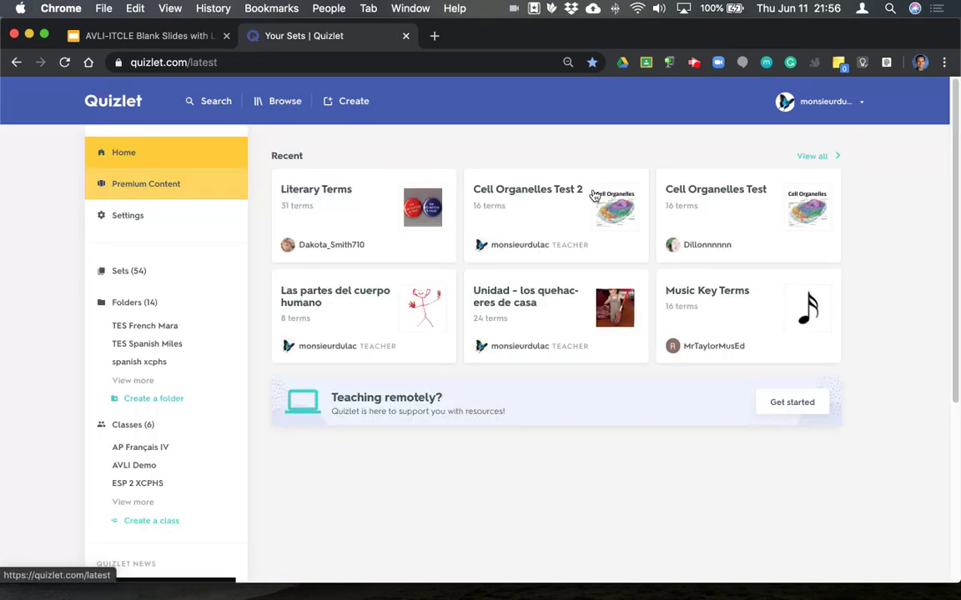
{"action": "left_click", "coordinate": [154, 467]}
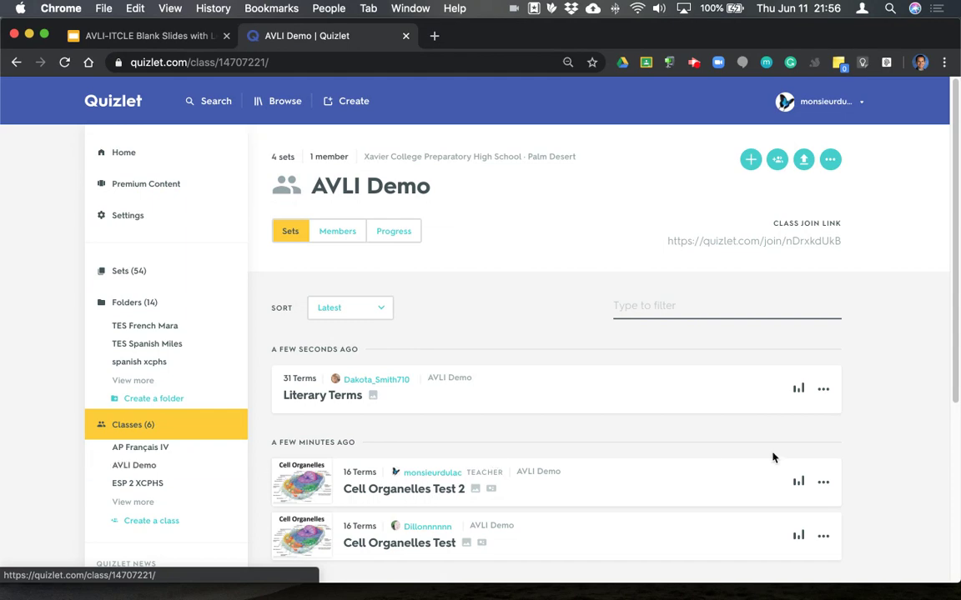
{"action": "left_click_drag", "start_coordinate": [957, 181], "coordinate": [957, 301]}
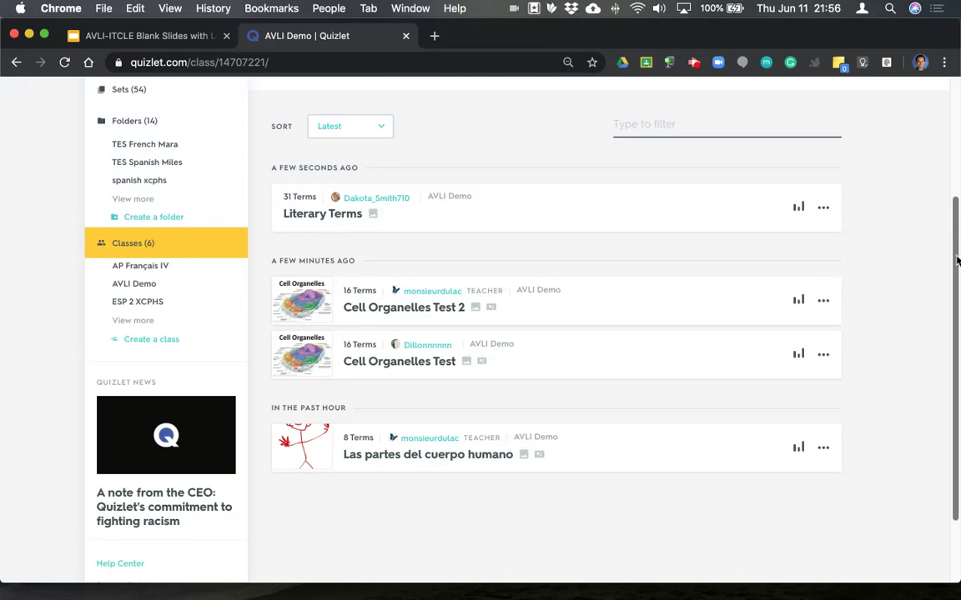
{"action": "left_click_drag", "start_coordinate": [957, 261], "coordinate": [955, 98]}
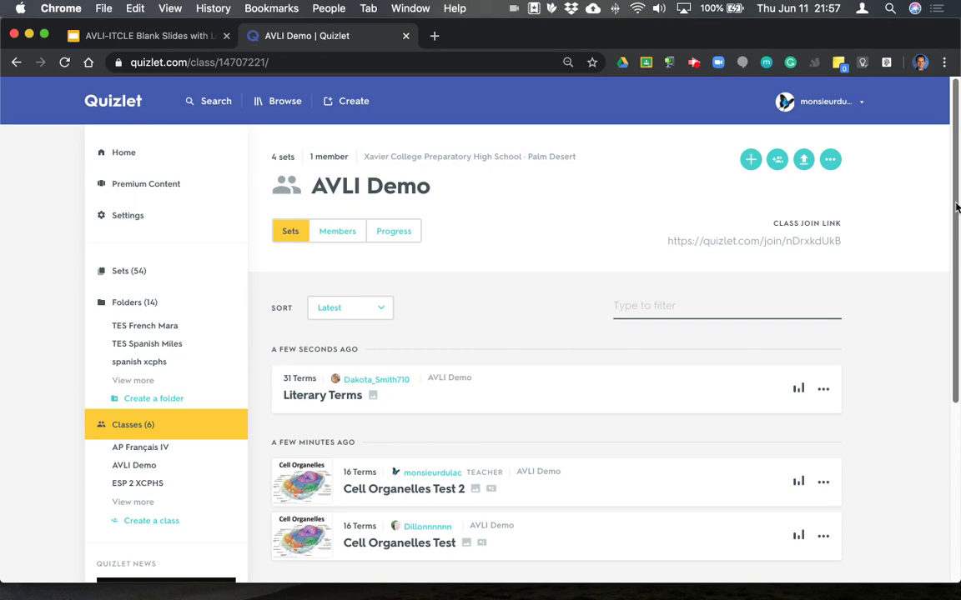
{"action": "left_click_drag", "start_coordinate": [956, 207], "coordinate": [957, 417]}
{"action": "scroll", "coordinate": [958, 417], "scroll_direction": "up", "scroll_amount": 5}
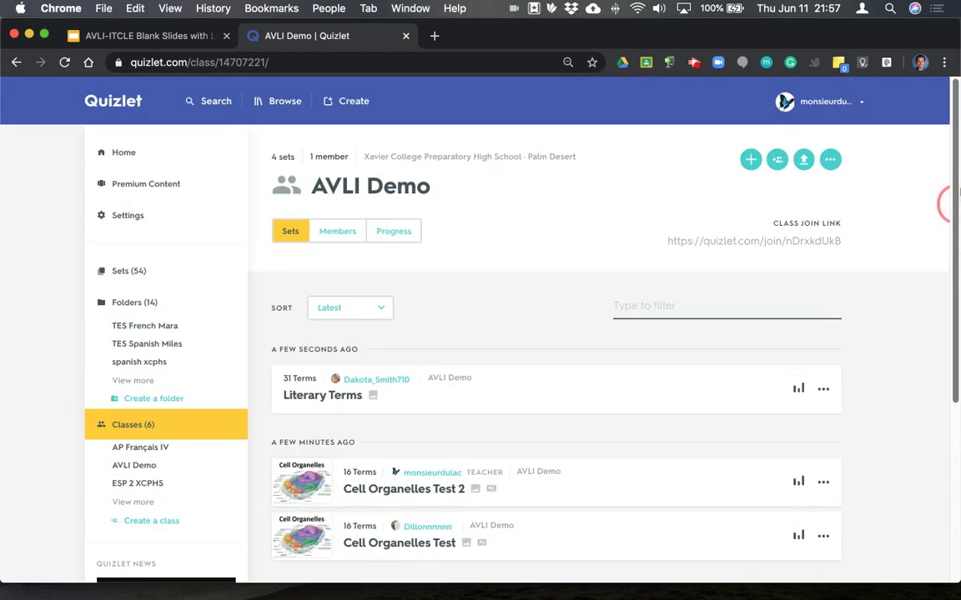